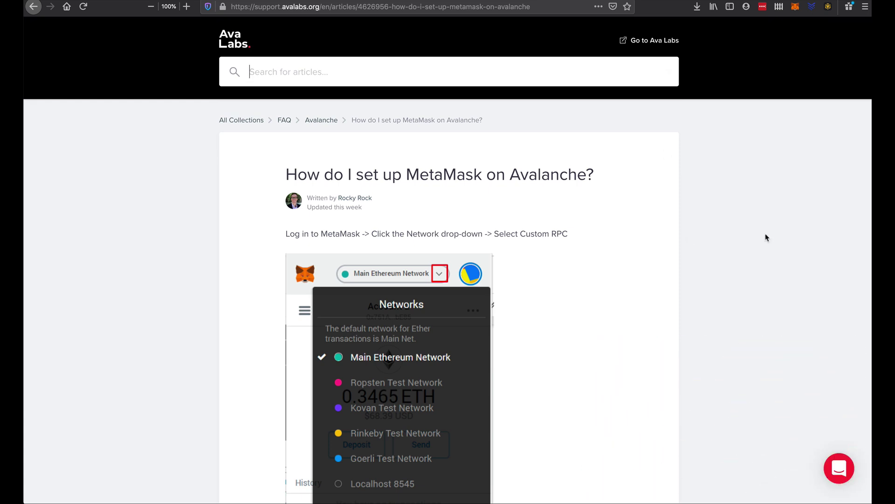
# - Skim the MetaMask-on-Avalanche setup article, then open the MetaMask wallet showing 0.0212 ETH
pyautogui.scroll(-3, 618, 330)
pyautogui.scroll(3, 617, 330)
pyautogui.click(795, 6)
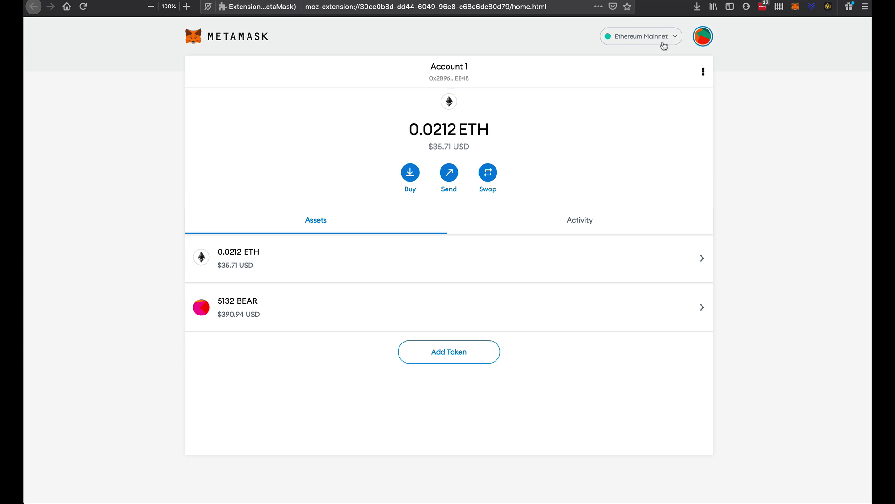
# - Go from the MetaMask account menu to Settings > Networks
pyautogui.click(703, 37)
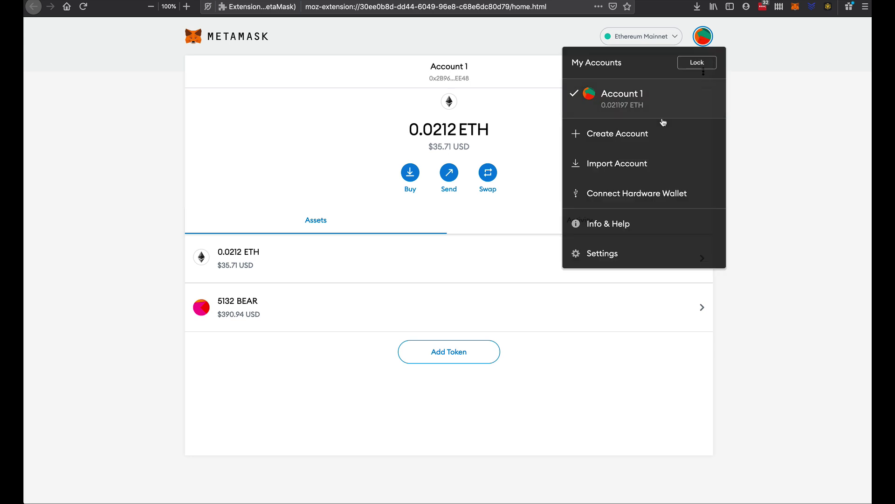
pyautogui.click(614, 253)
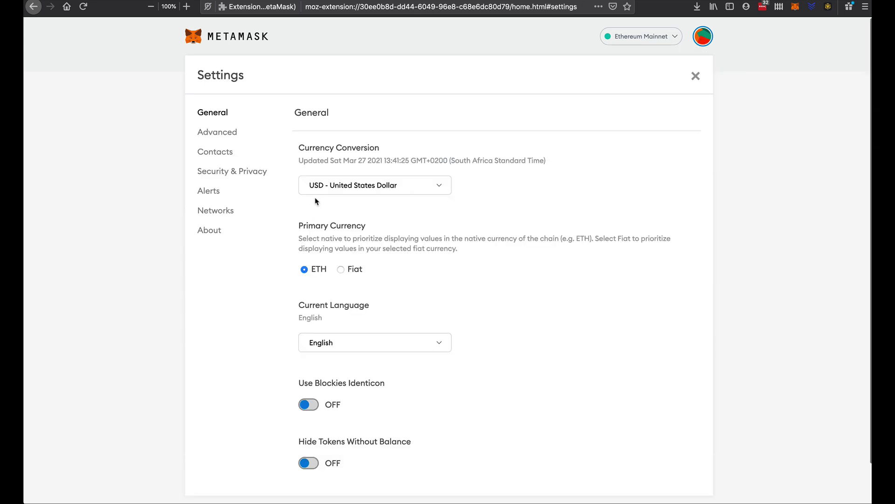
pyautogui.click(226, 217)
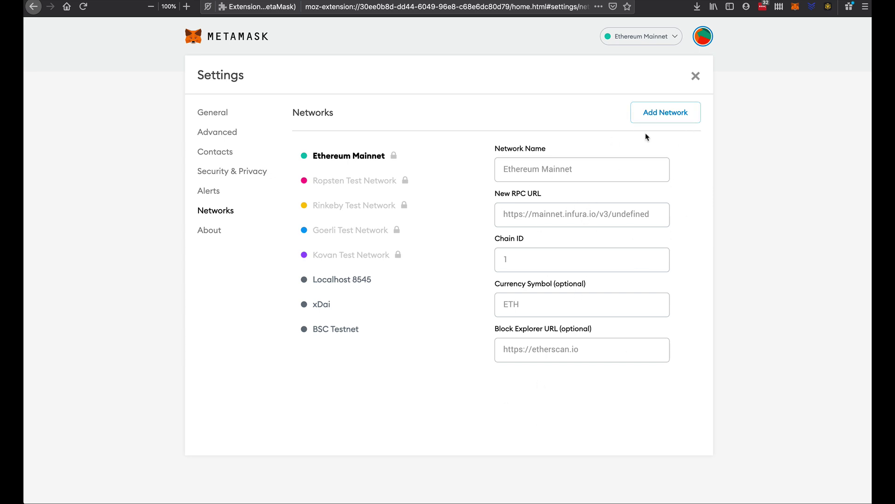
# - Start a custom network named Avalanche and paste its RPC URL from the article
pyautogui.click(666, 115)
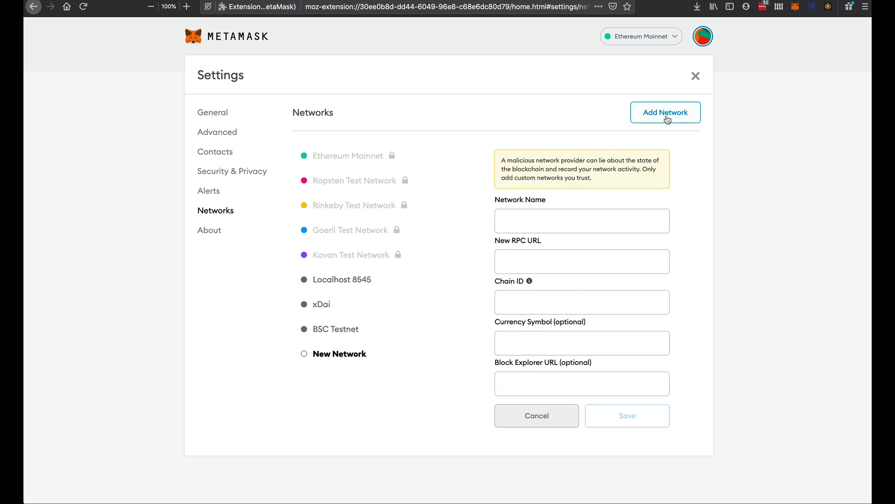
pyautogui.click(534, 219)
pyautogui.write('A')
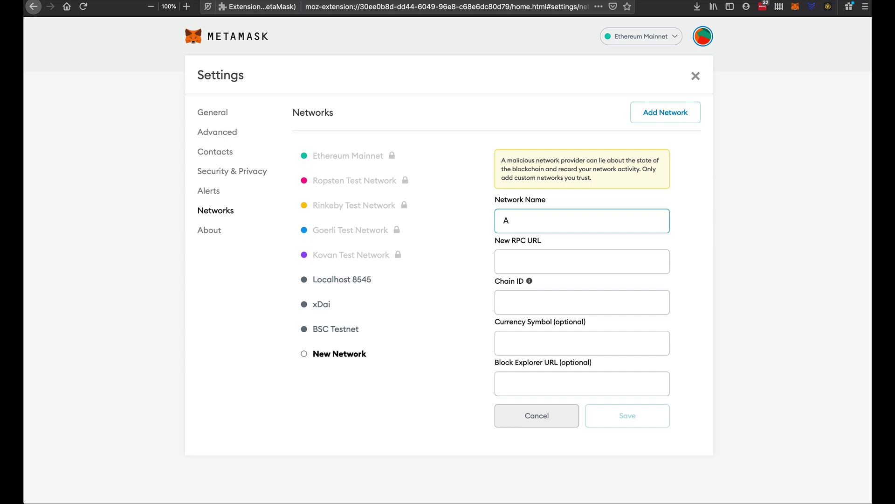
pyautogui.write('valanche')
pyautogui.click(552, 260)
pyautogui.hotkey('ctrl', 'Tab')
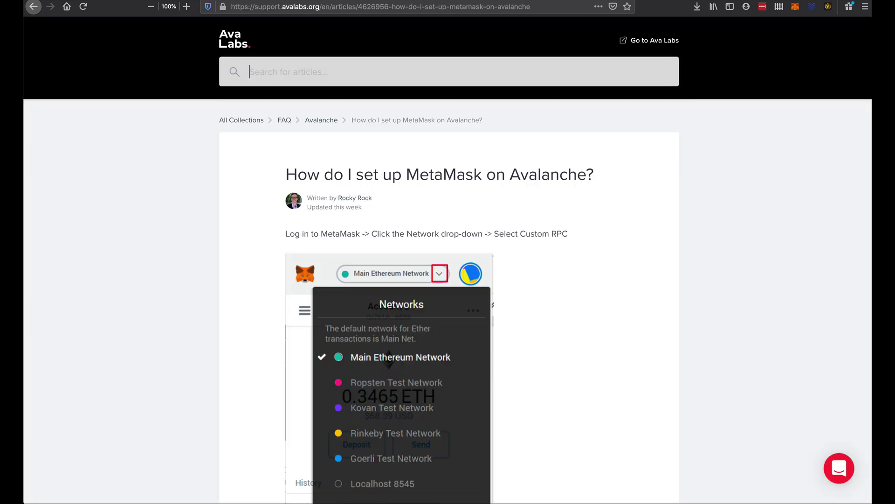
pyautogui.scroll(-9, 659, 353)
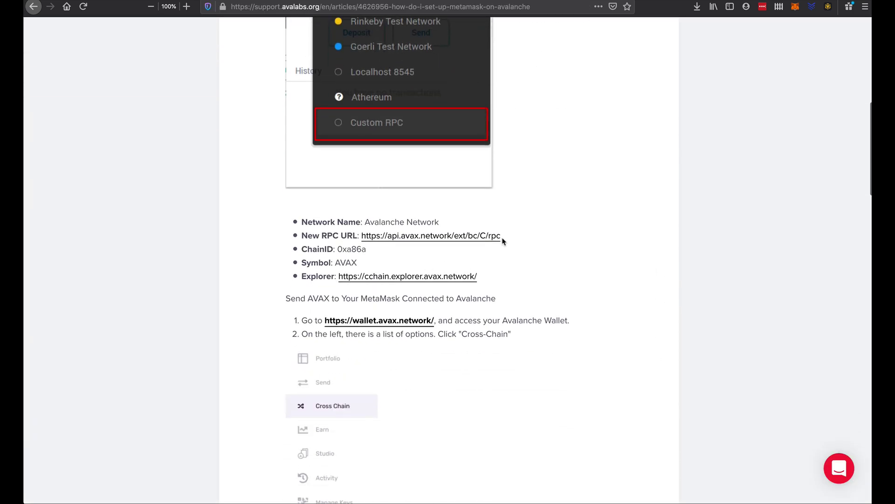
pyautogui.moveTo(503, 240); pyautogui.dragTo(362, 239)
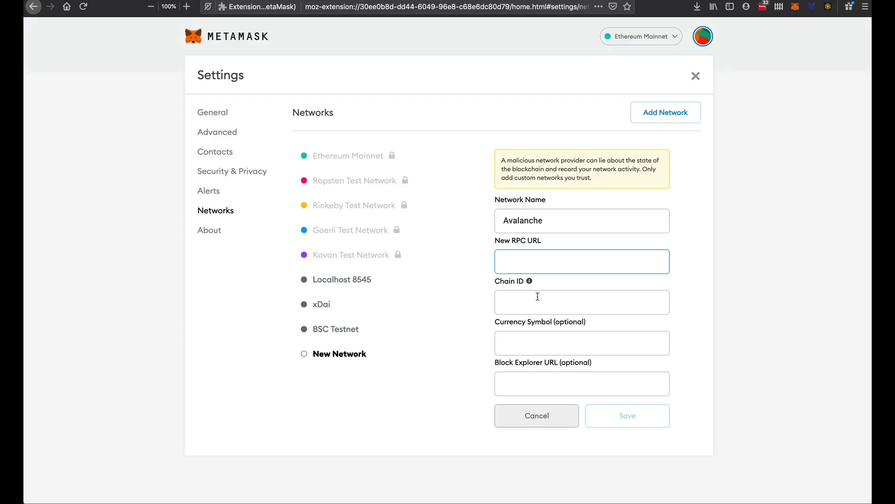
pyautogui.write('https://api.avax.network/ext/bc/C/rpc')
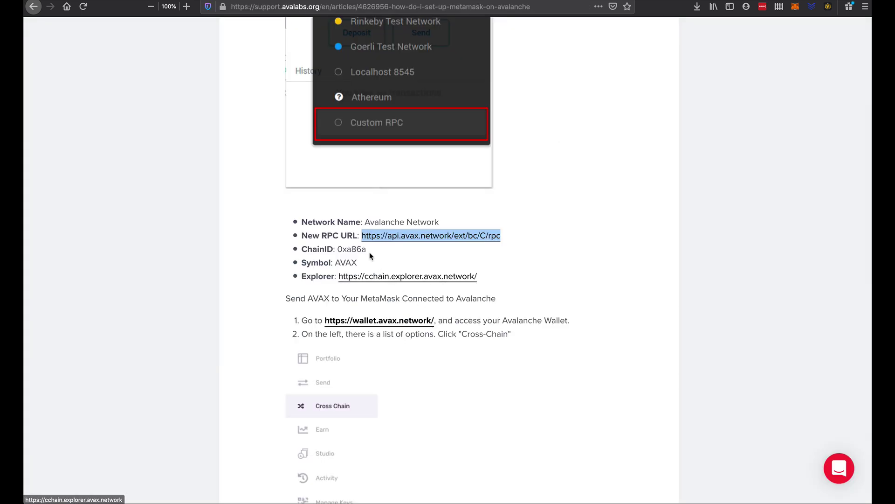
# - Copy chain ID 0xa86a and currency symbol AVAX from the article into the form
pyautogui.click(368, 252)
pyautogui.moveTo(367, 252); pyautogui.dragTo(338, 250)
pyautogui.press('super+c')
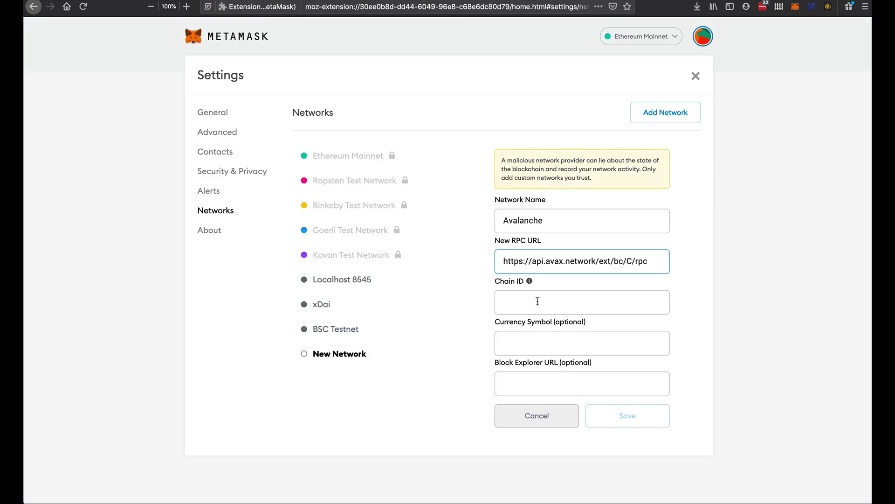
pyautogui.click(591, 301)
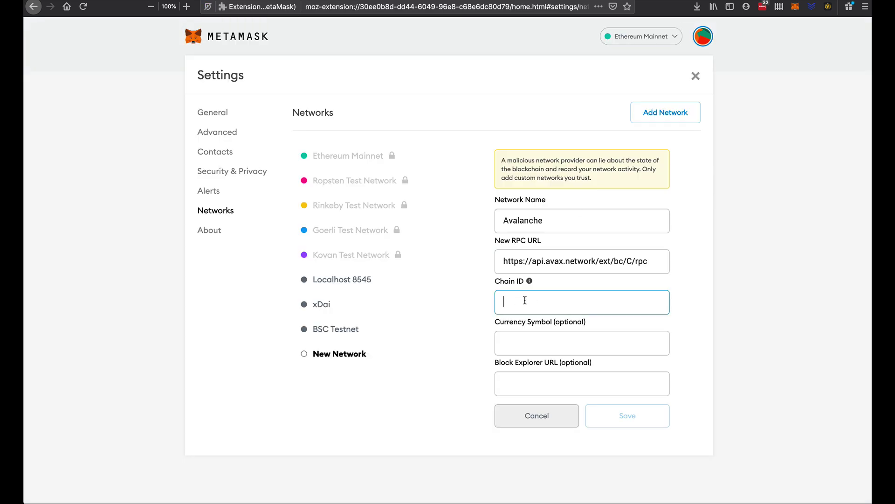
pyautogui.press('super+v')
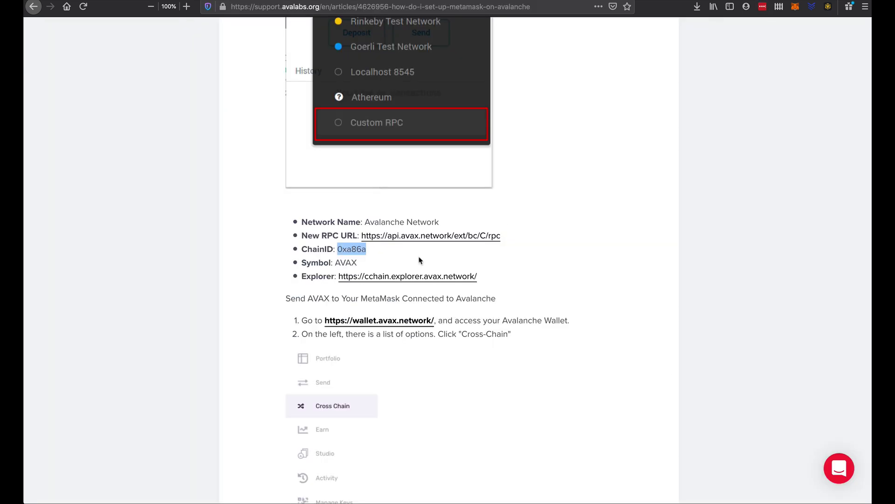
pyautogui.moveTo(357, 263); pyautogui.dragTo(335, 262)
pyautogui.hotkey('ctrl', 'c')
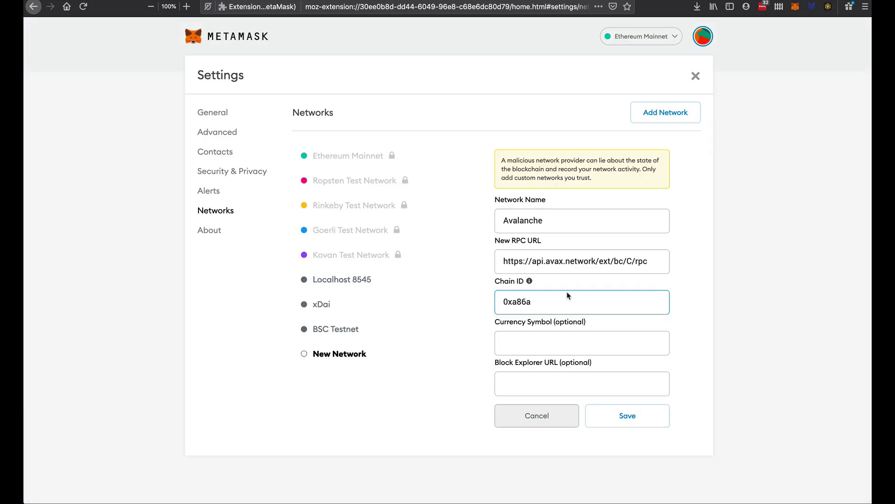
pyautogui.click(542, 341)
pyautogui.hotkey('ctrl', 'v')
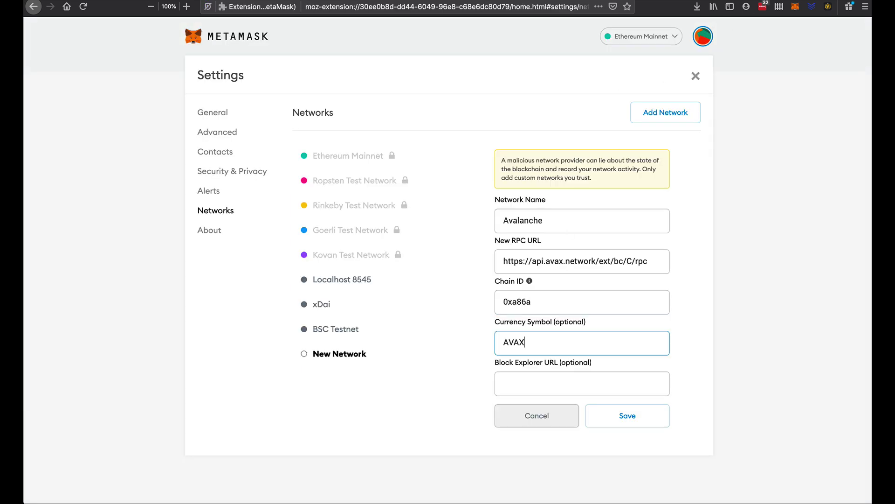
# - Add the C-chain block explorer URL and save the Avalanche network
pyautogui.hotkey('ctrl', 'Tab')
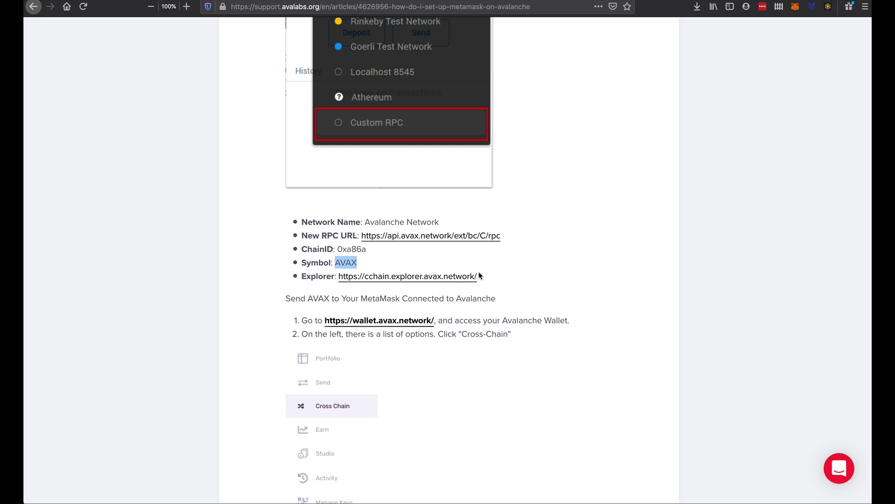
pyautogui.moveTo(478, 276); pyautogui.dragTo(340, 276)
pyautogui.hotkey('ctrl', 'c')
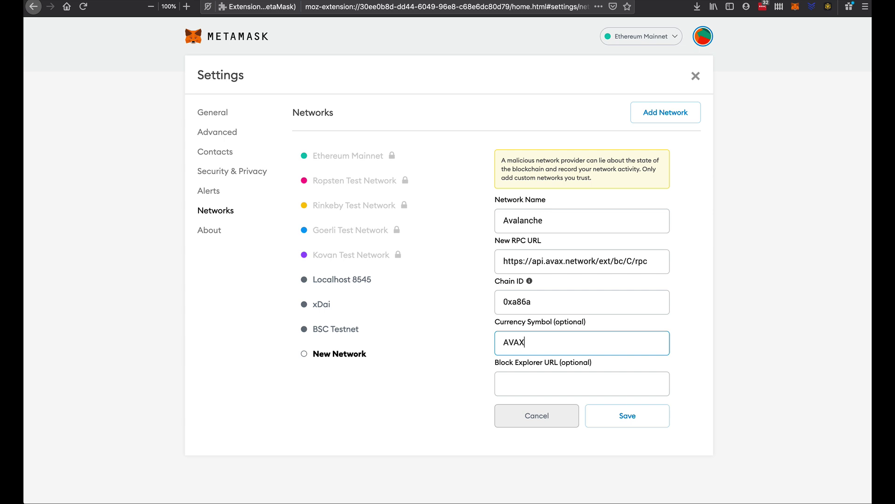
pyautogui.hotkey('ctrl', 'Tab')
pyautogui.click(543, 383)
pyautogui.hotkey('ctrl', 'v')
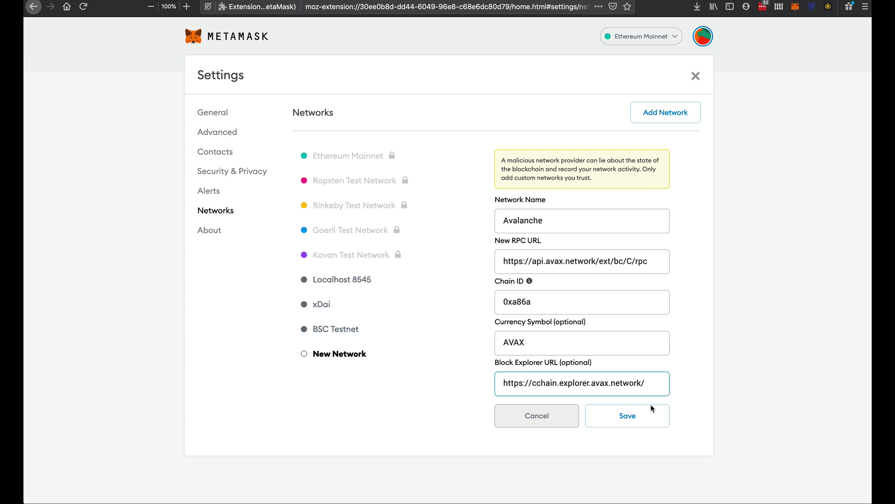
pyautogui.click(642, 423)
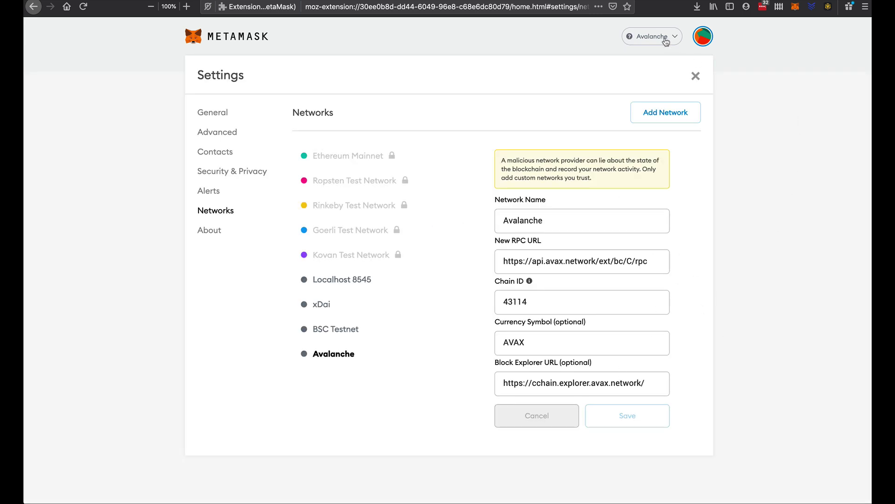
# - Switch MetaMask from Ethereum Mainnet to the Avalanche network, showing 0 AVAX
pyautogui.click(794, 7)
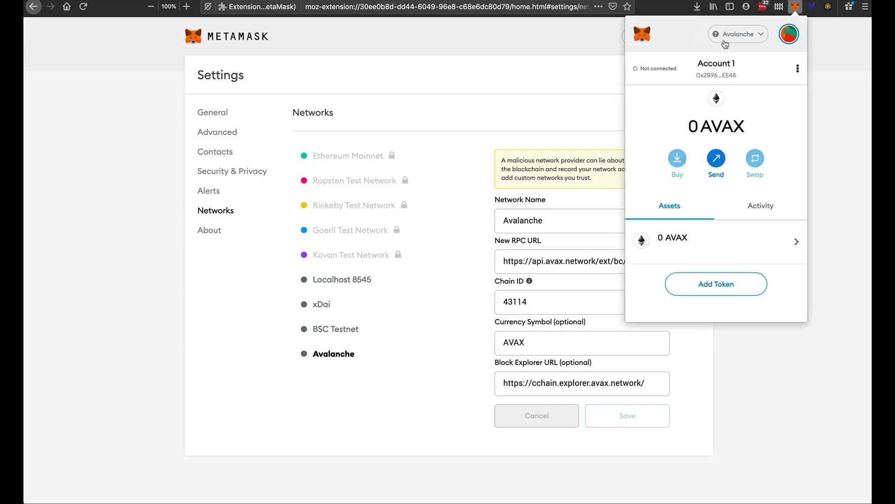
pyautogui.click(745, 36)
pyautogui.click(723, 110)
pyautogui.click(745, 36)
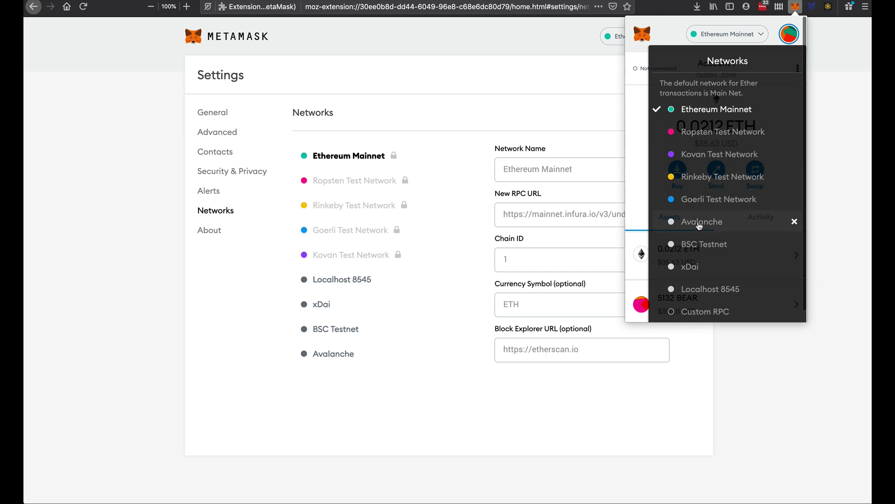
pyautogui.click(792, 222)
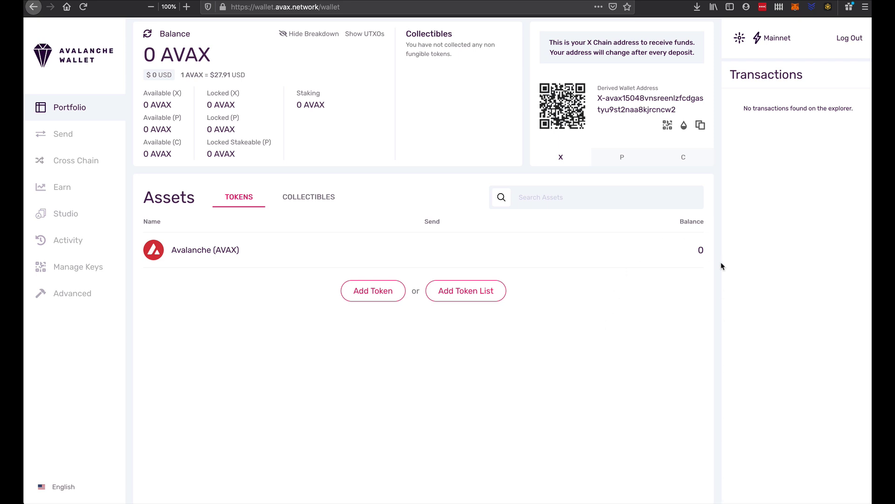
# - Copy the Derived Wallet Address from the Avalanche Wallet Portfolio page
pyautogui.click(700, 126)
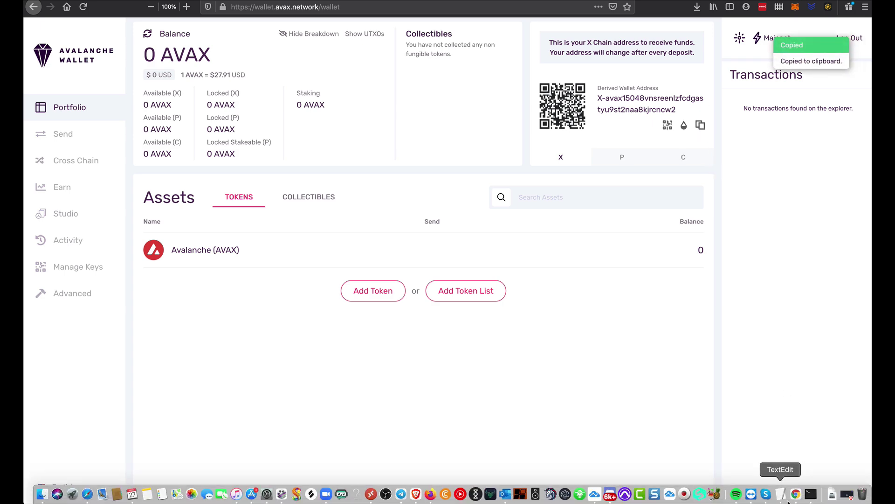
# - Withdraw the maximum AVAX from Binance to the pasted X-Chain address over the Avalanche network
pyautogui.click(796, 494)
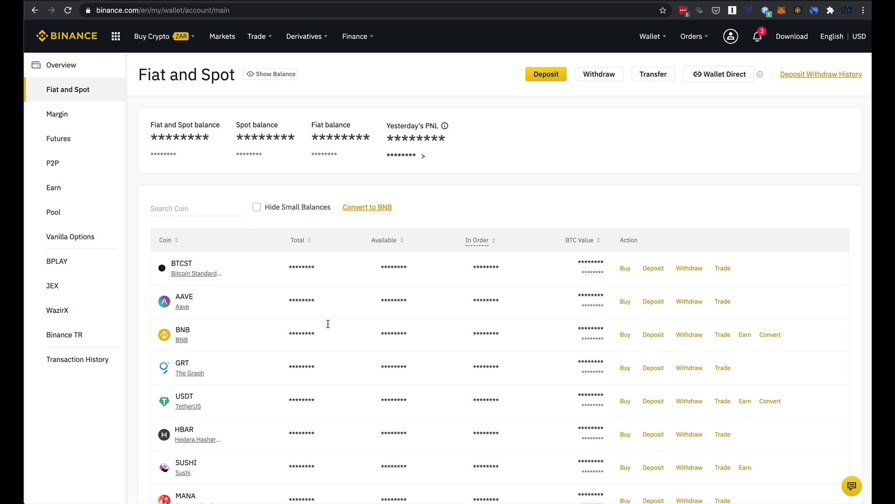
pyautogui.click(192, 211)
pyautogui.write('ava')
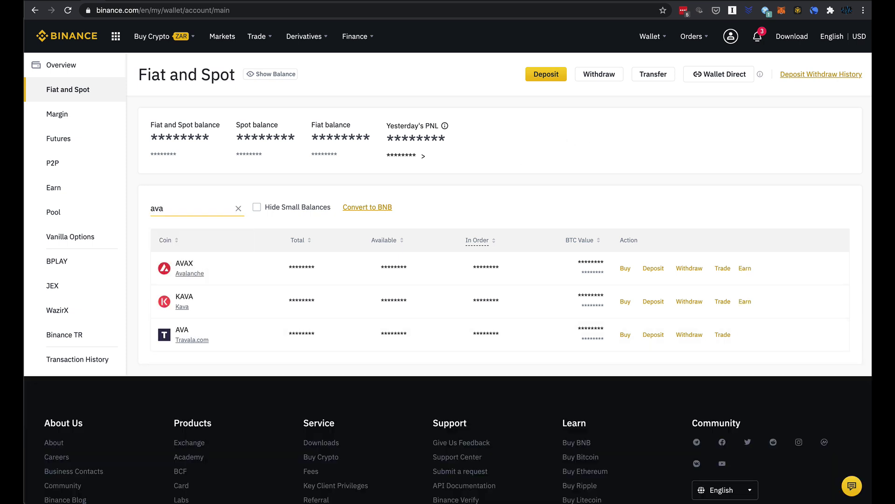
pyautogui.click(689, 269)
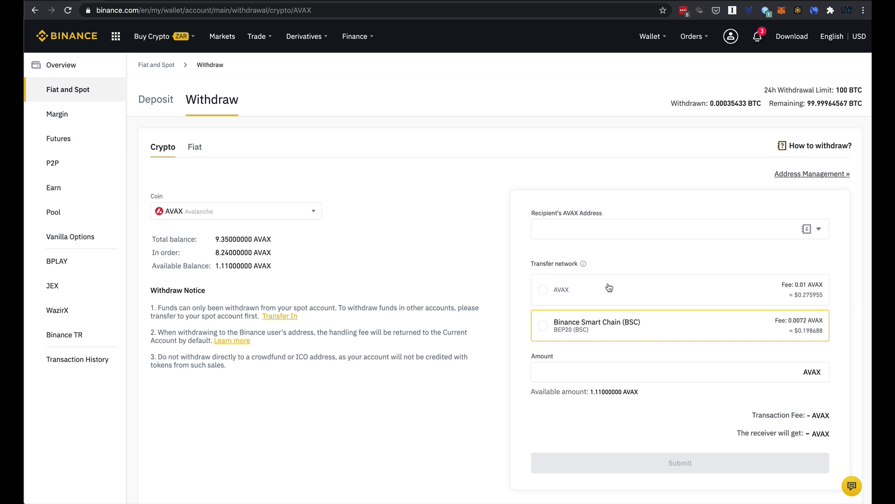
pyautogui.click(567, 231)
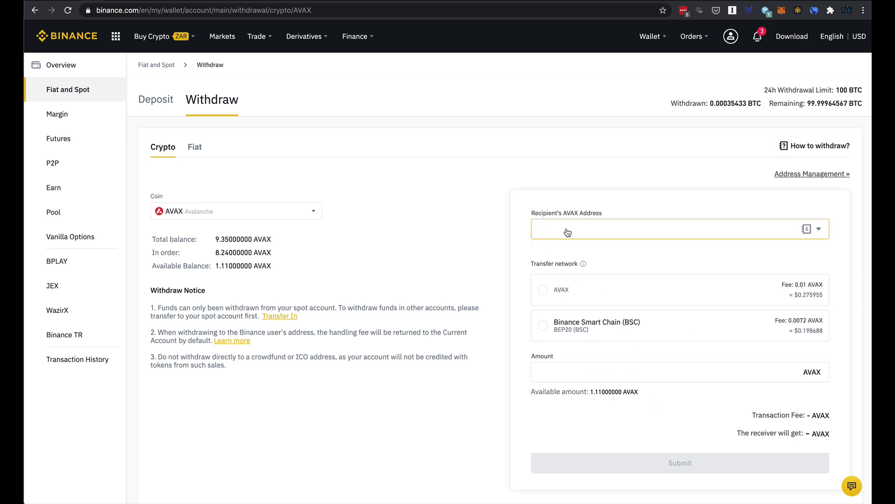
pyautogui.click(541, 292)
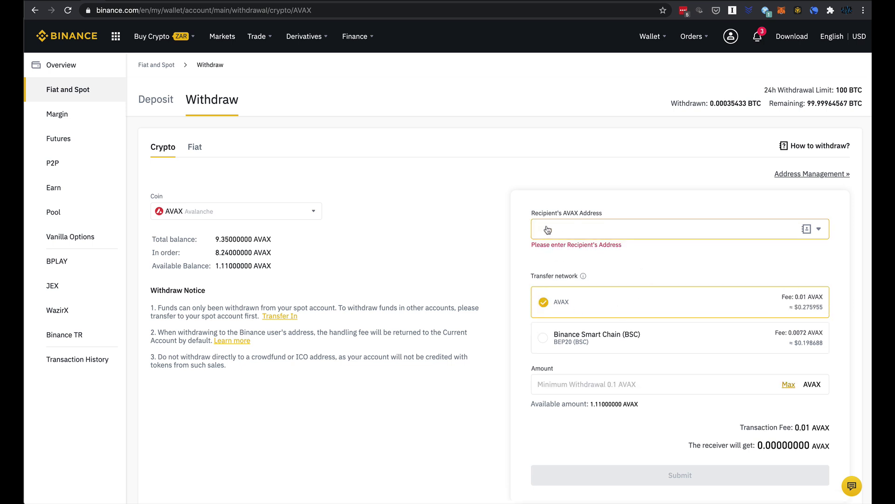
pyautogui.hotkey('ctrl', 'v')
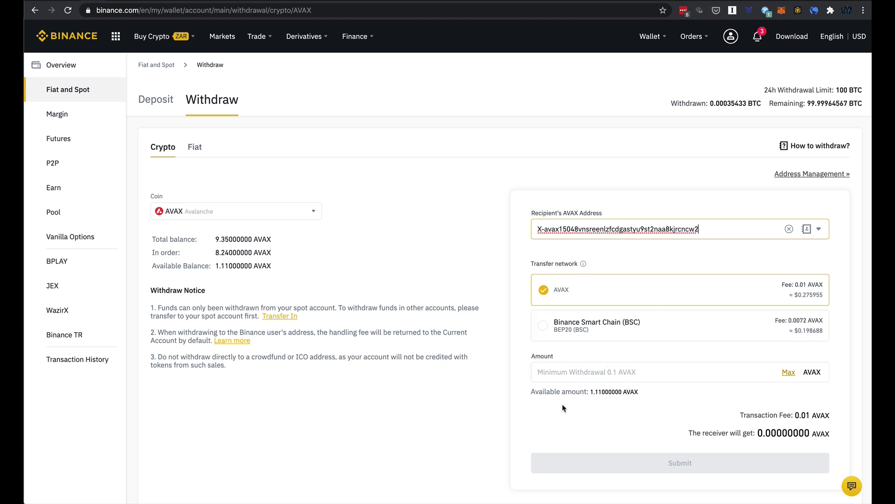
pyautogui.scroll(-2, 566, 391)
pyautogui.click(788, 372)
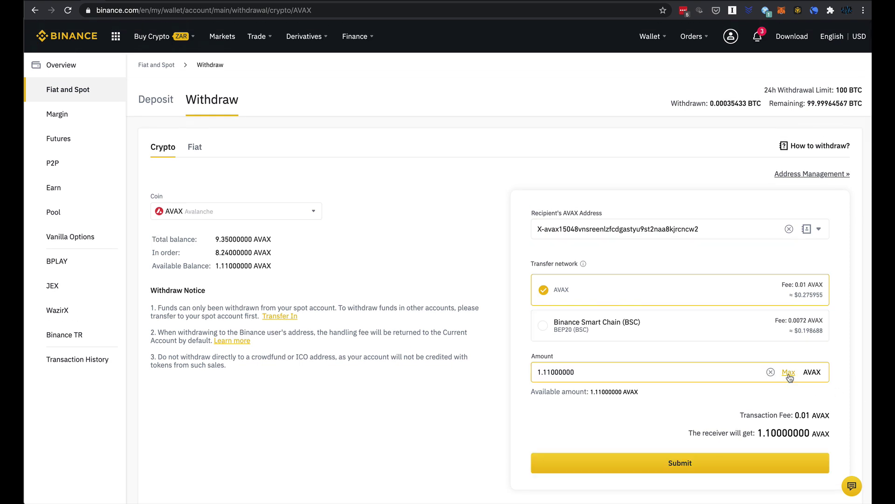
pyautogui.click(667, 463)
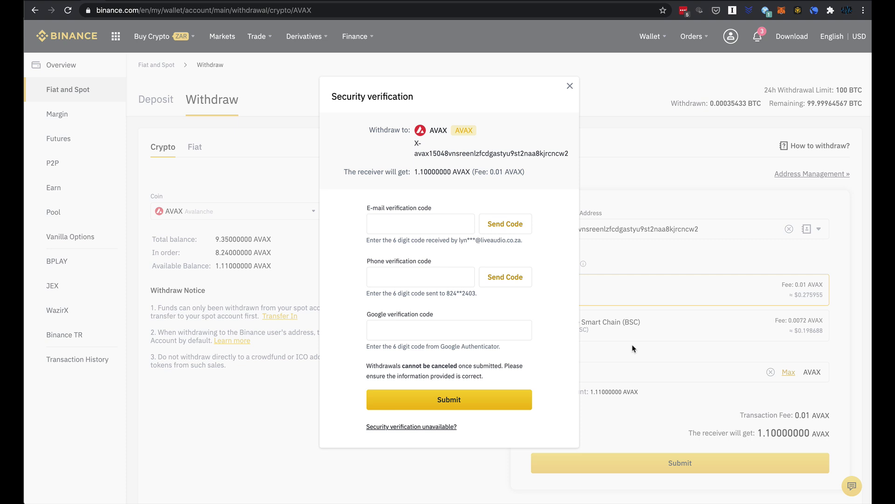
# - Request and enter the e-mail, phone and authenticator verification codes, then submit the withdrawal
pyautogui.click(505, 224)
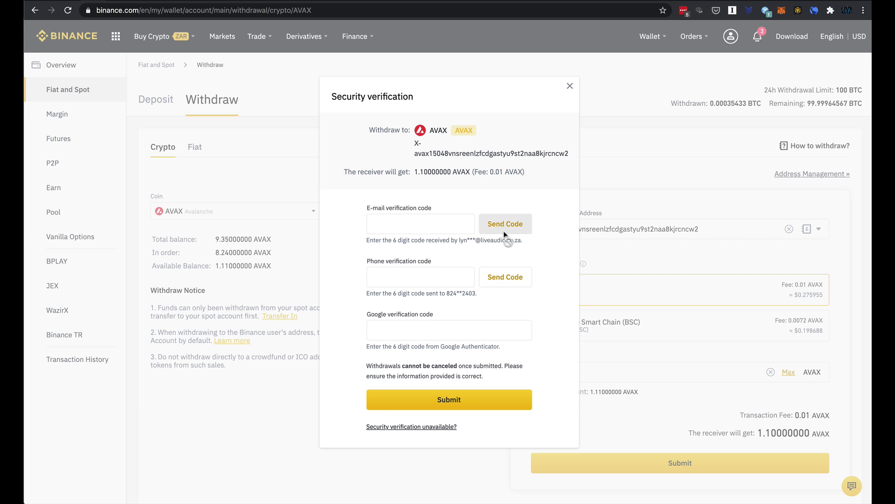
pyautogui.click(500, 282)
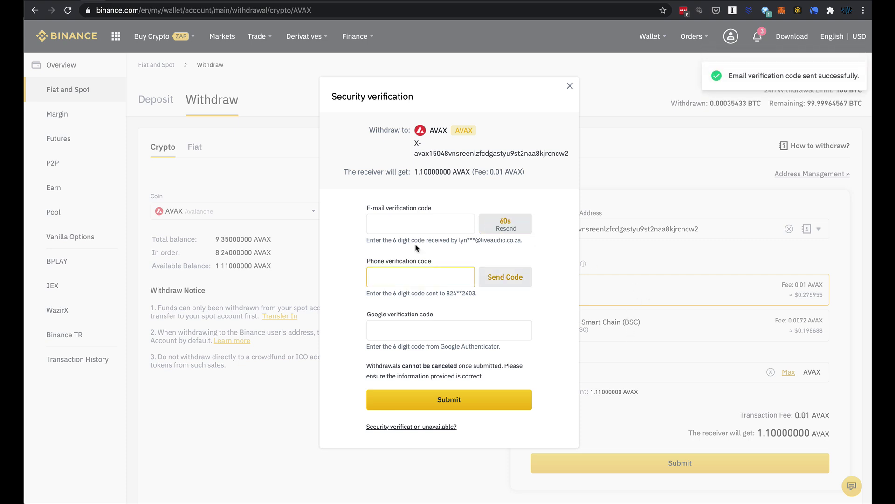
pyautogui.click(400, 278)
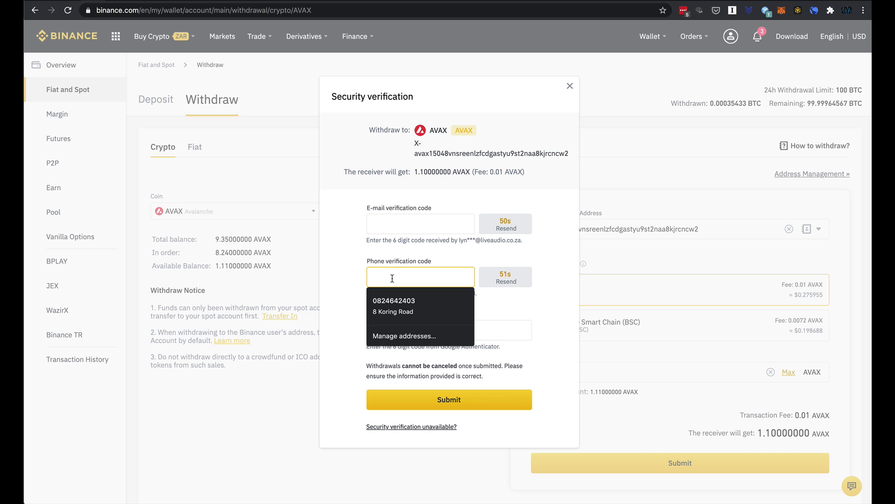
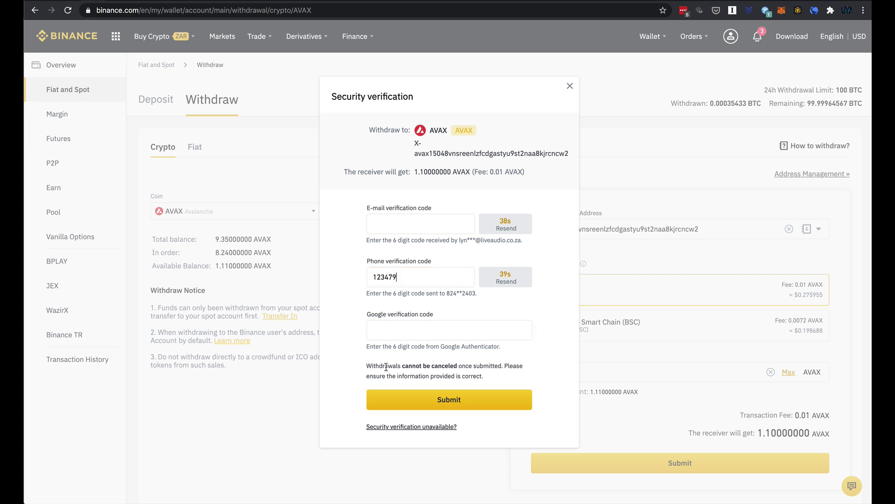
pyautogui.click(393, 227)
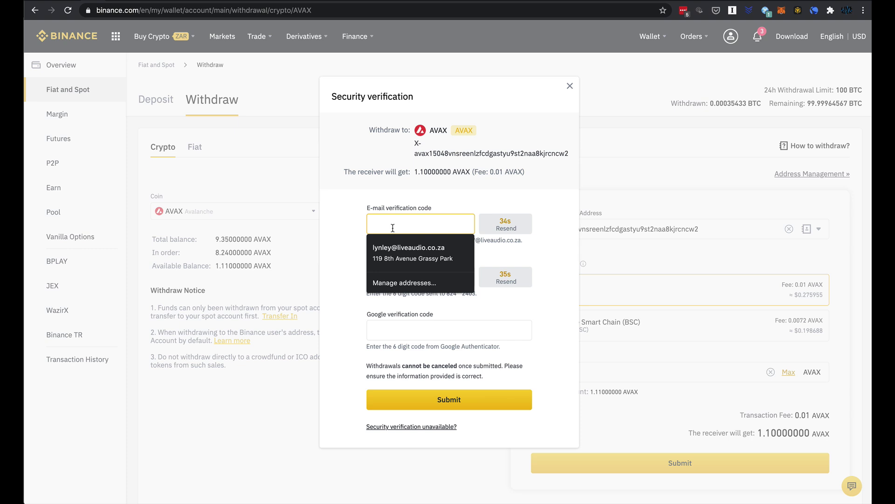
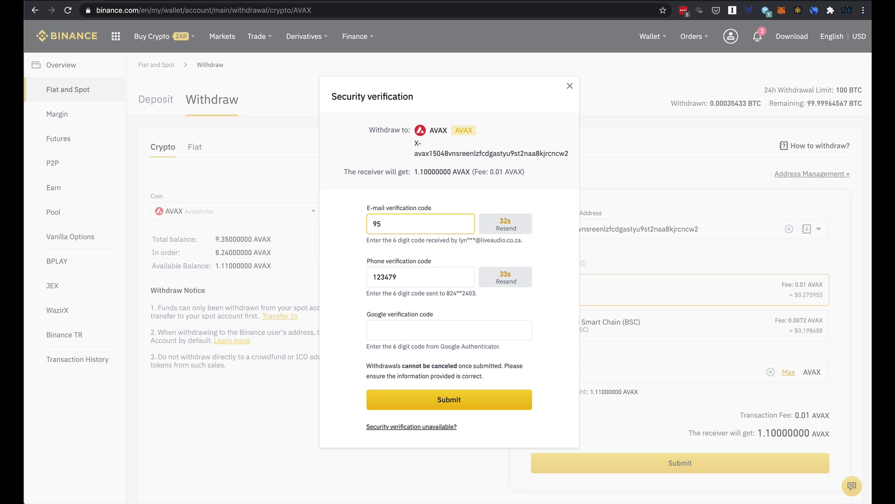
pyautogui.click(418, 324)
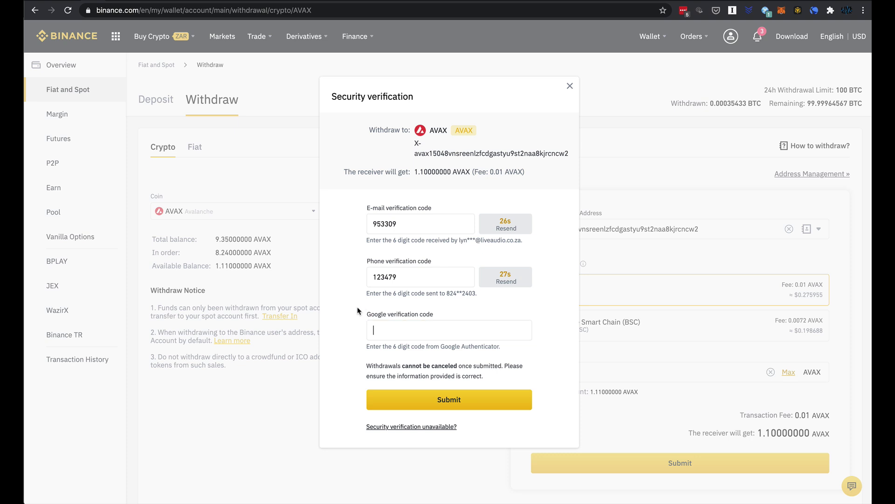
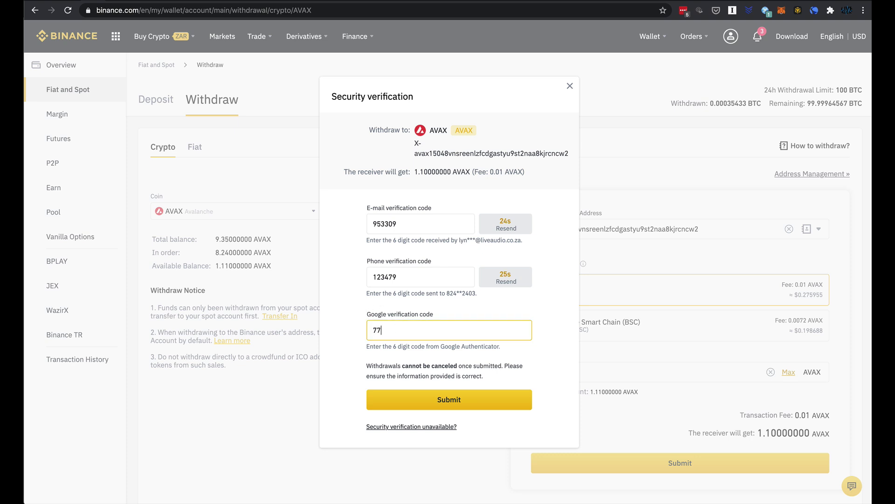
pyautogui.click(422, 397)
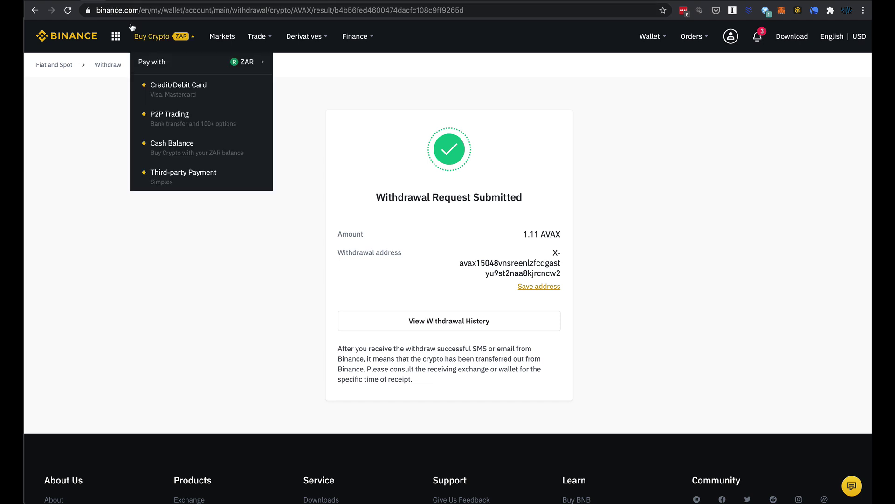
# - Switch from Binance back to the Firefox window showing Avalanche Wallet
pyautogui.moveTo(658, 492)
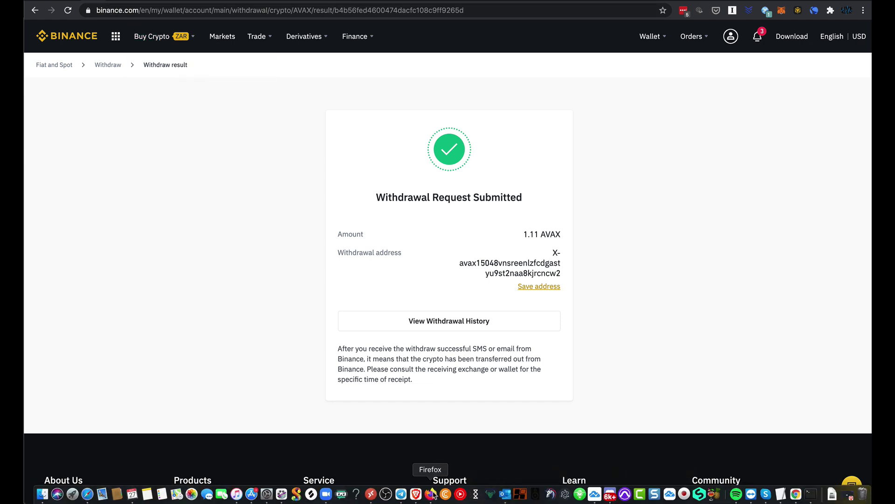
pyautogui.click(432, 494)
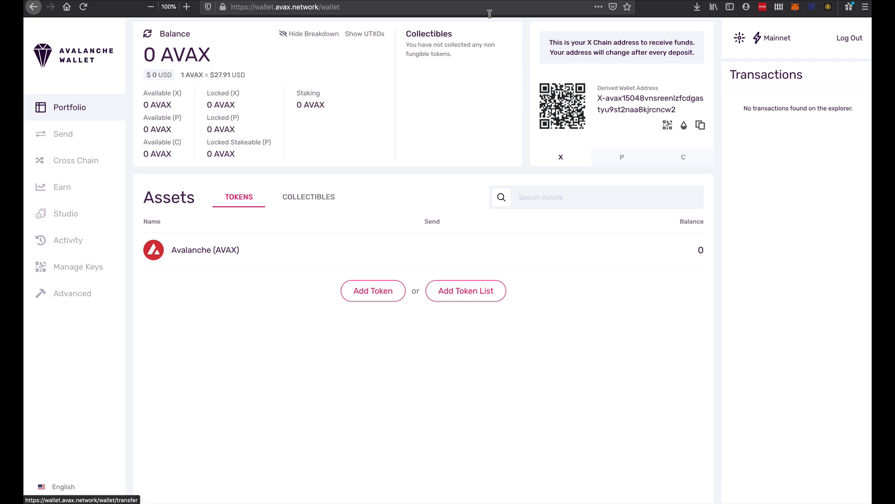
# - In a new tab, search 'beefy' and go to the app.beefy.finance suggestion
pyautogui.hotkey('ctrl', 't')
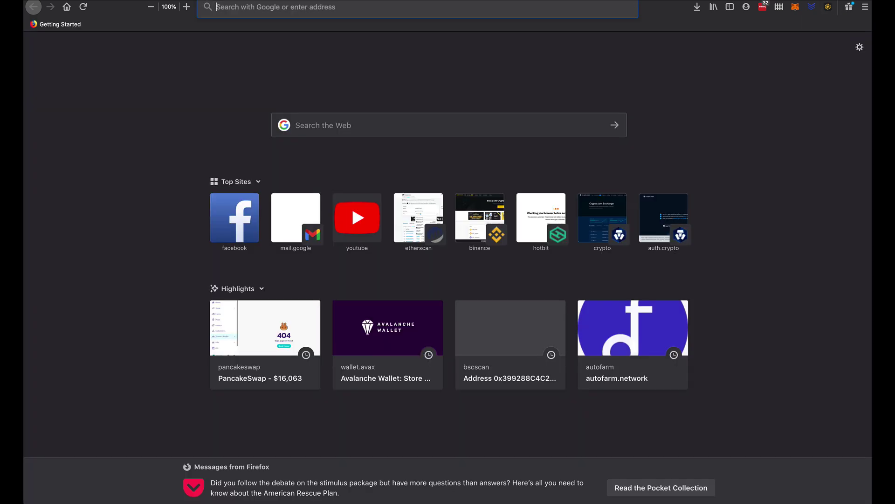
pyautogui.hotkey('ctrl', 'w')
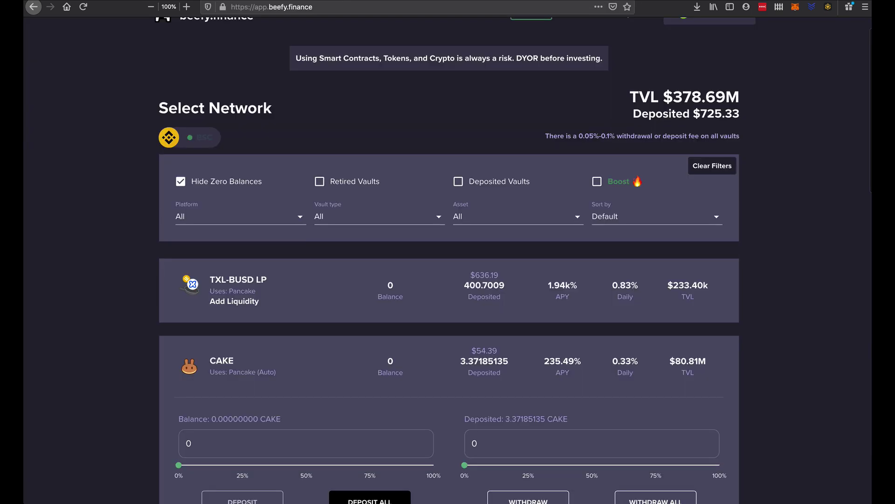
pyautogui.hotkey('ctrl', 'Tab')
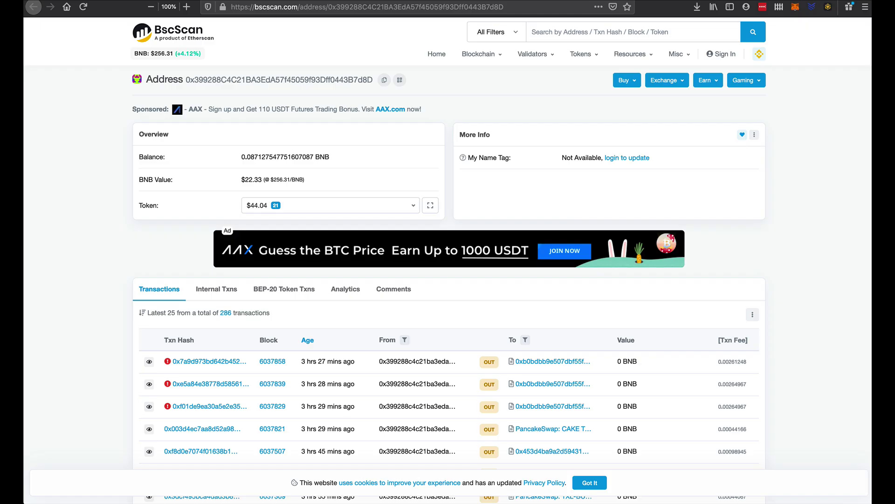
pyautogui.hotkey('ctrl', 't')
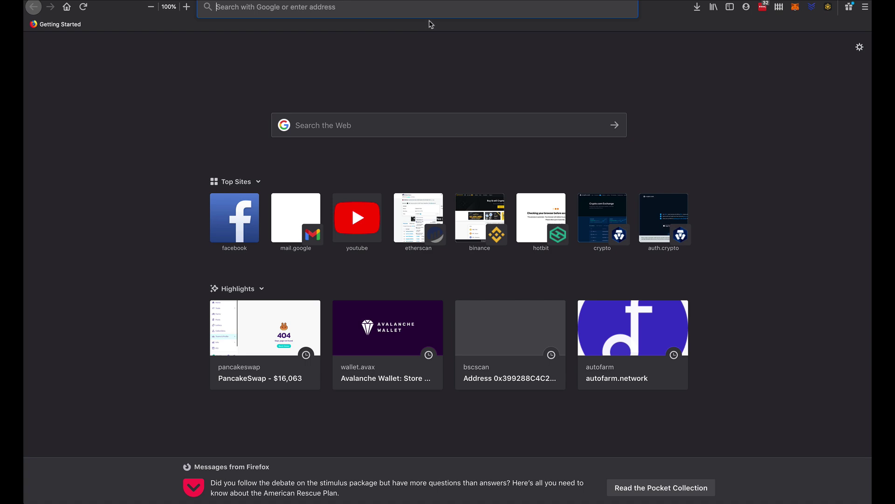
pyautogui.write('beefy')
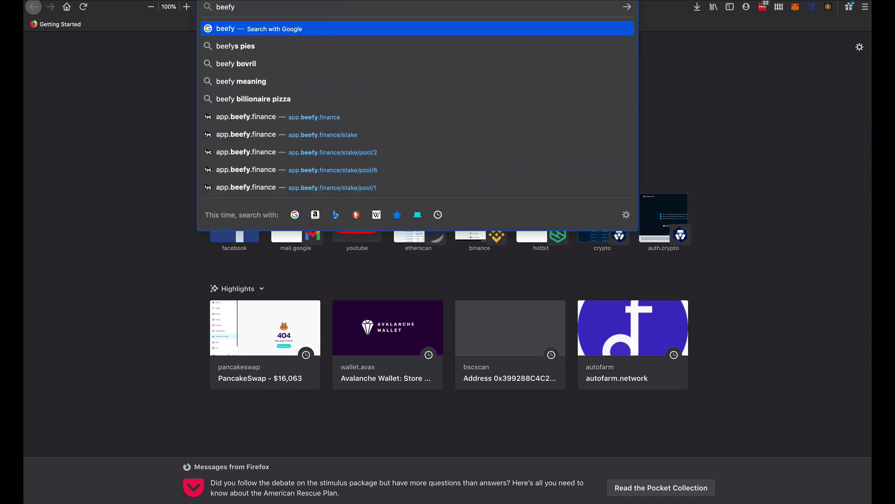
pyautogui.click(338, 117)
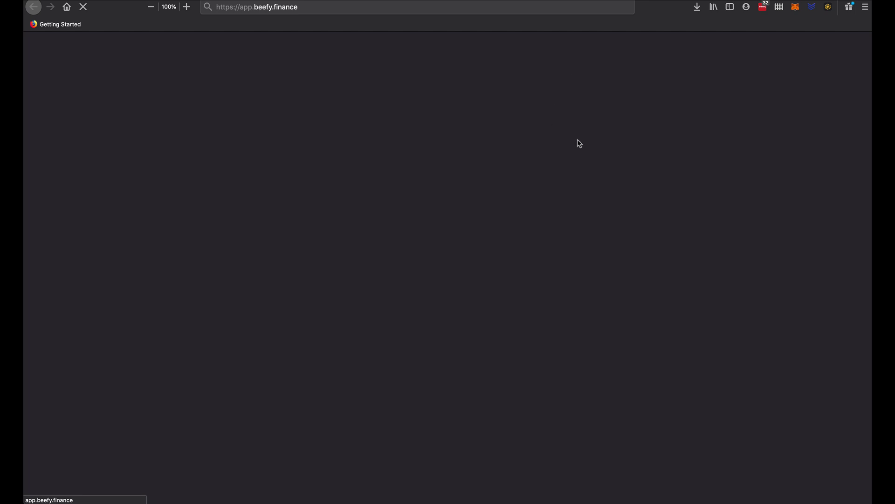
# - Enter beefy.finance in the address bar, fixing the beef.finance typo, and load it
pyautogui.click(252, 7)
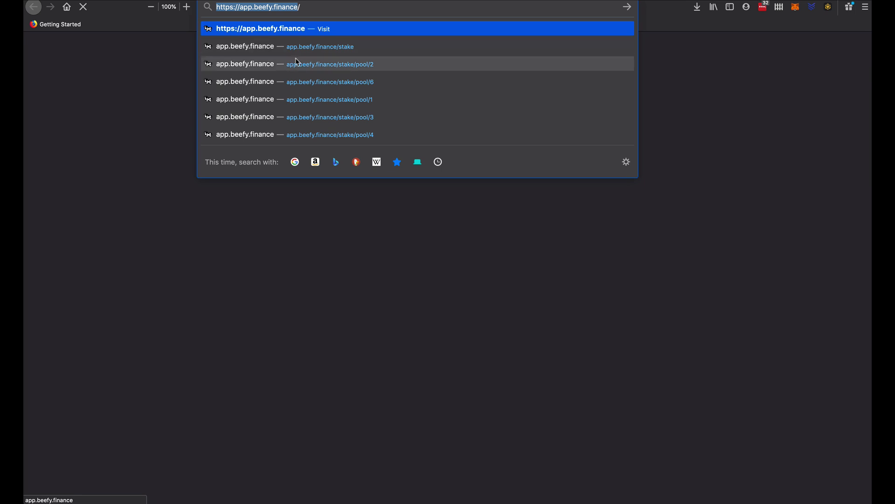
pyautogui.write('beefy/')
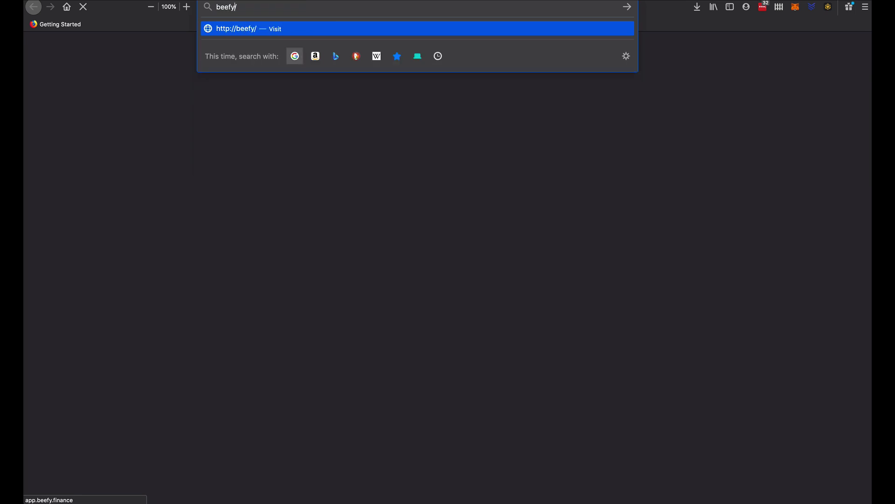
pyautogui.press('BackSpace')
pyautogui.write('.finance')
pyautogui.press('Return')
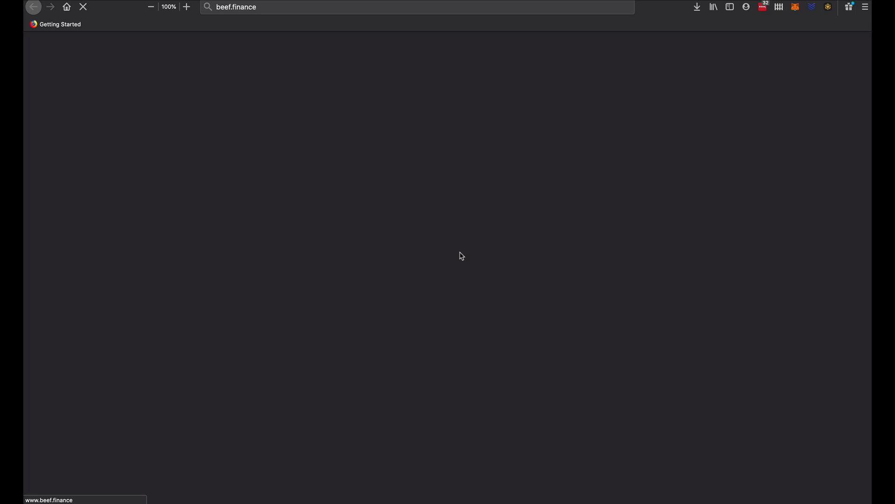
pyautogui.click(230, 9)
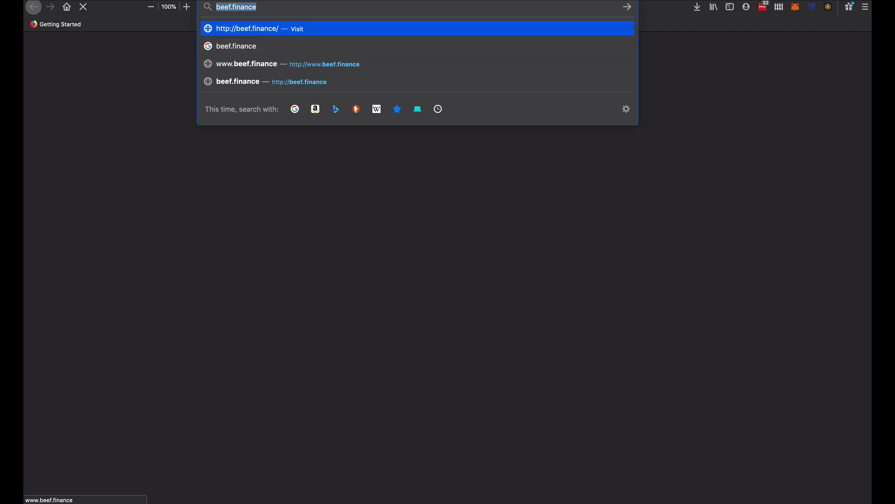
pyautogui.click(231, 12)
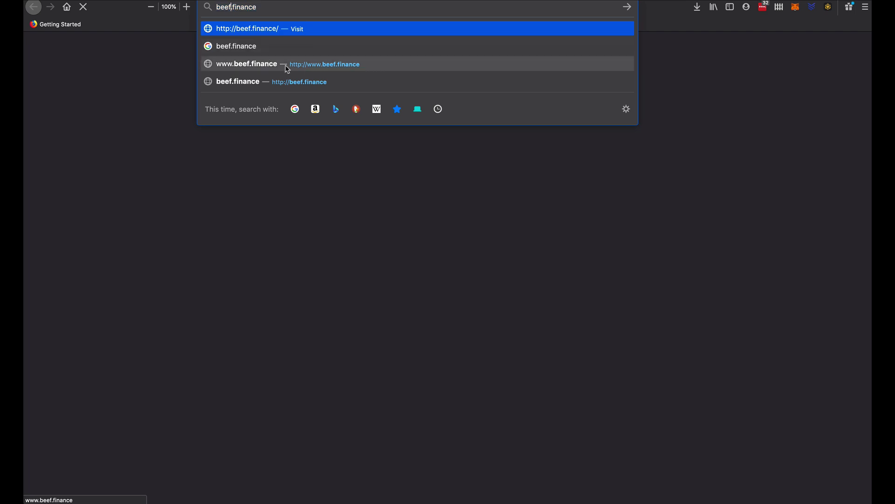
pyautogui.write('y')
pyautogui.press('Return')
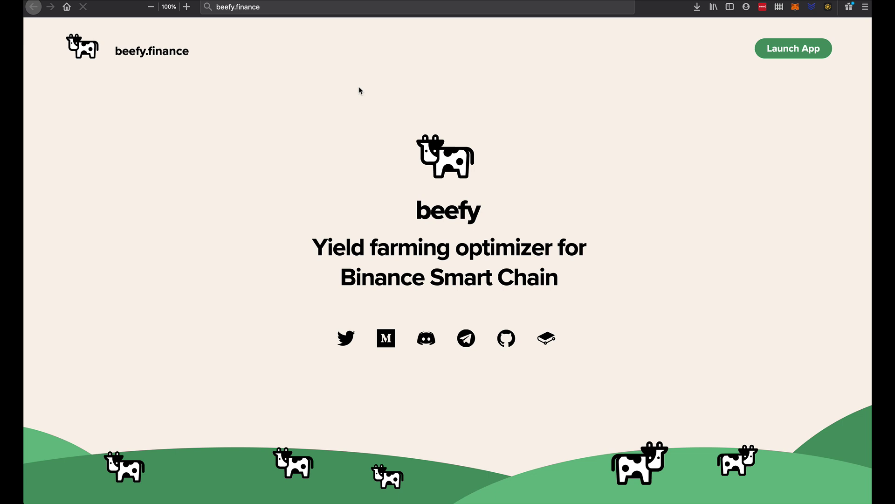
pyautogui.click(790, 47)
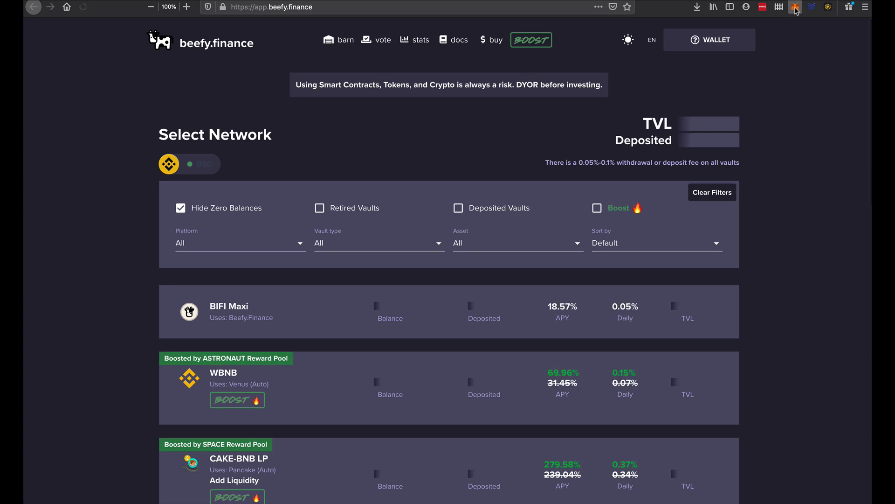
pyautogui.click(795, 7)
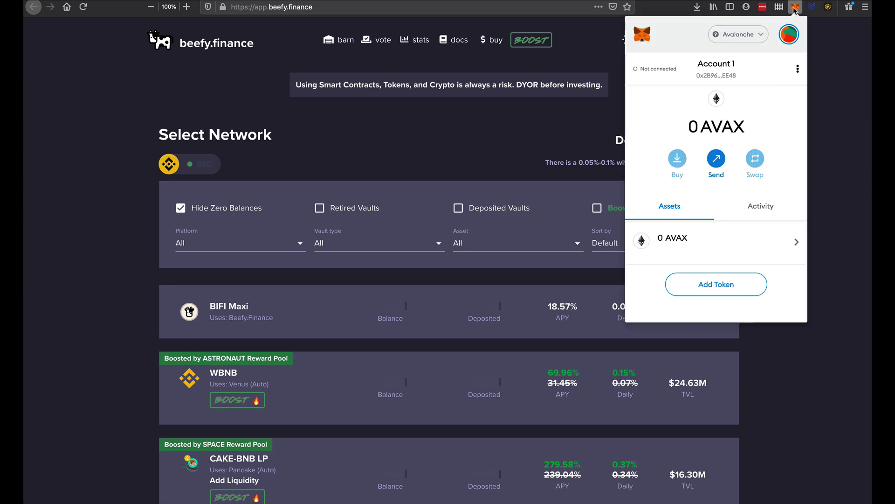
pyautogui.click(795, 7)
pyautogui.click(703, 40)
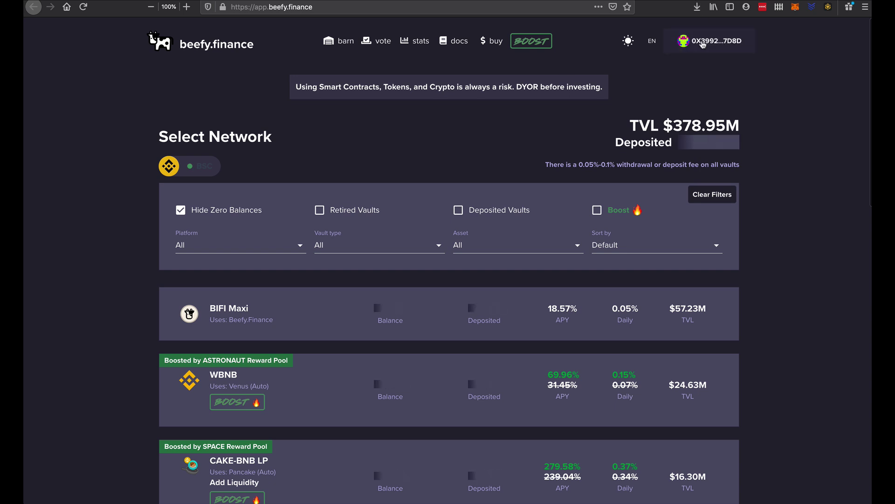
pyautogui.click(709, 41)
pyautogui.click(207, 167)
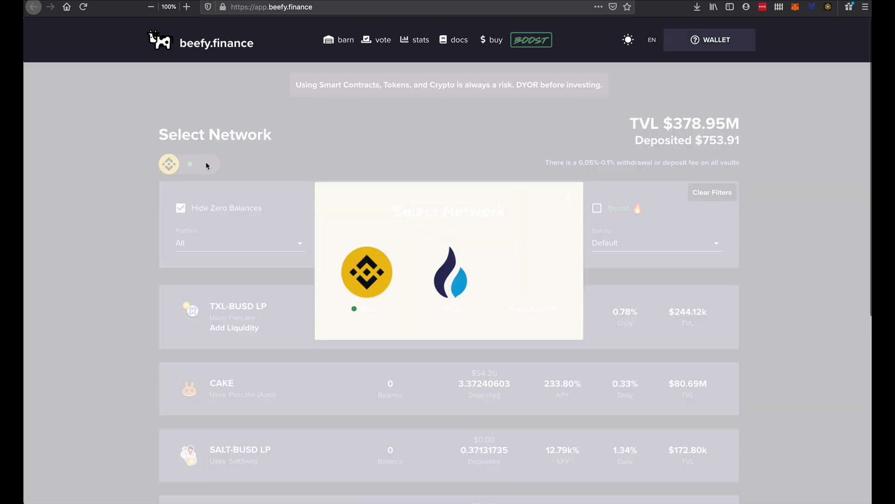
pyautogui.click(554, 282)
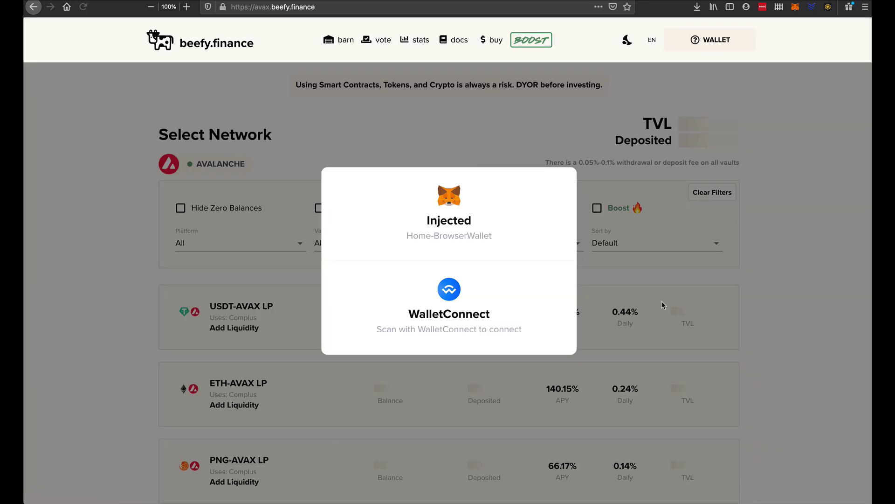
pyautogui.click(449, 210)
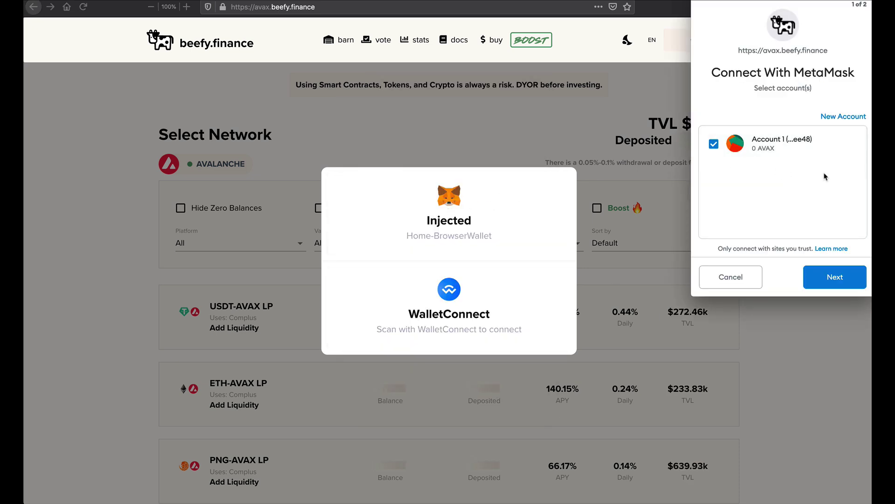
pyautogui.click(836, 278)
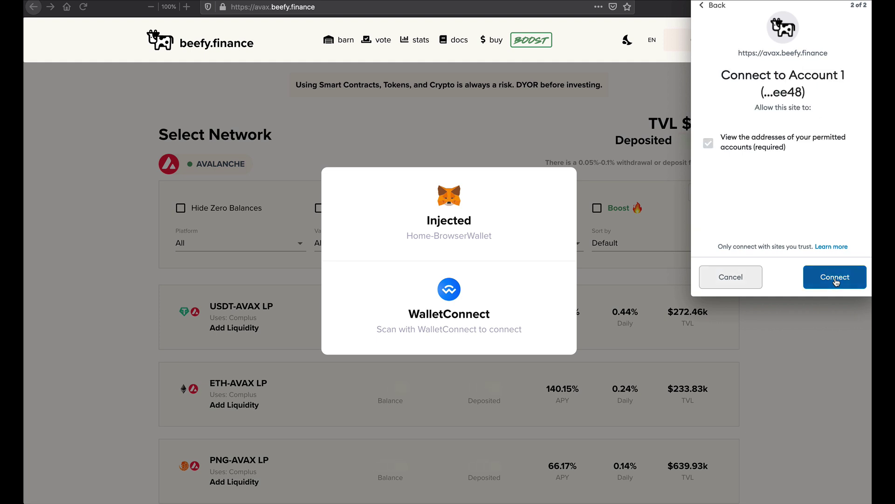
pyautogui.click(835, 278)
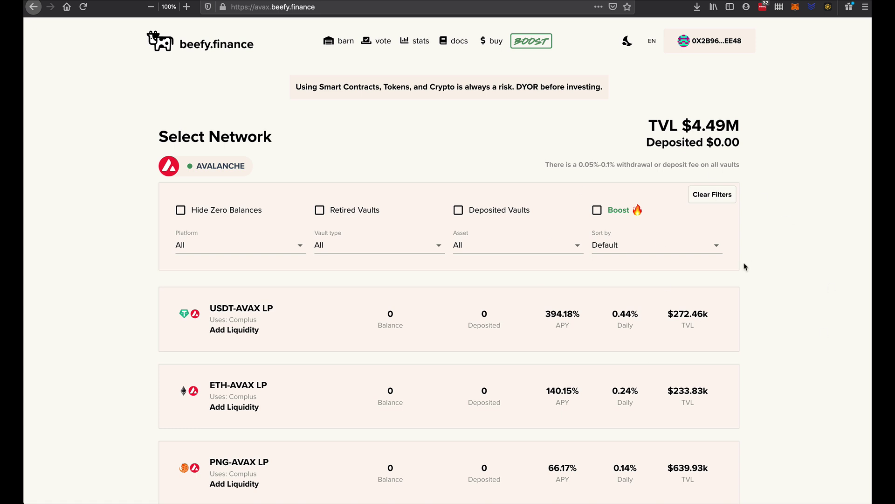
pyautogui.scroll(-1, 413, 385)
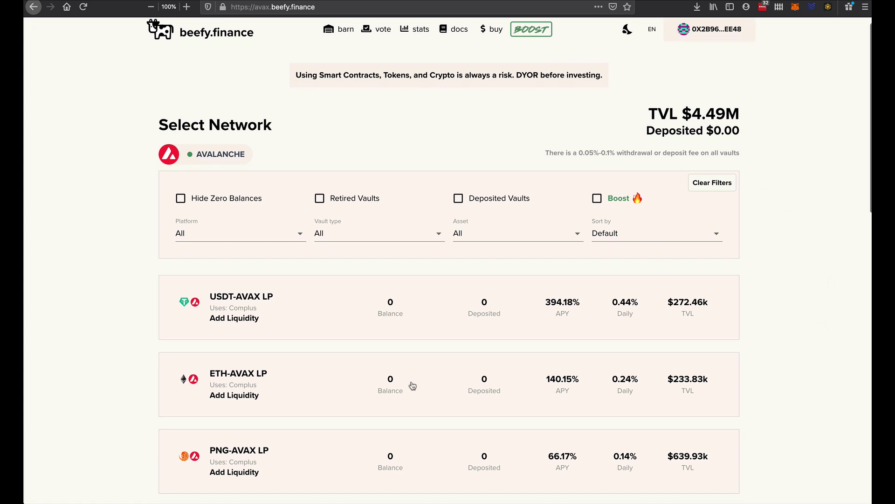
pyautogui.scroll(-8, 413, 386)
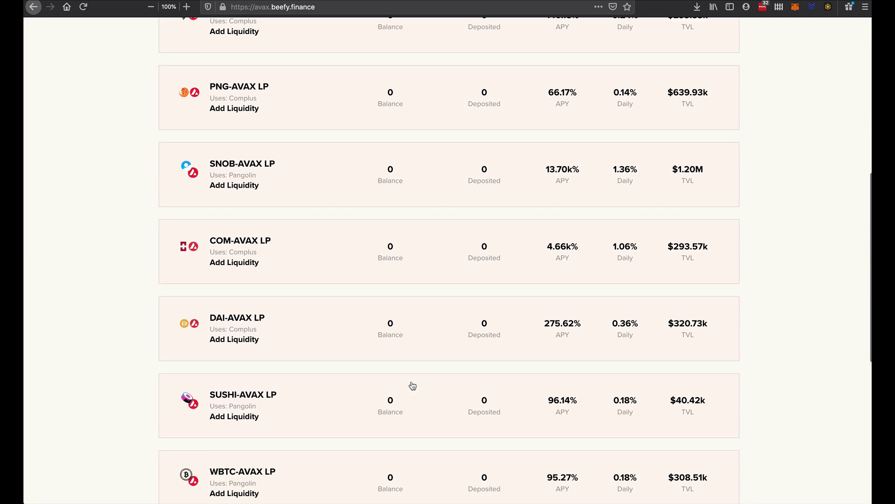
pyautogui.scroll(8, 412, 385)
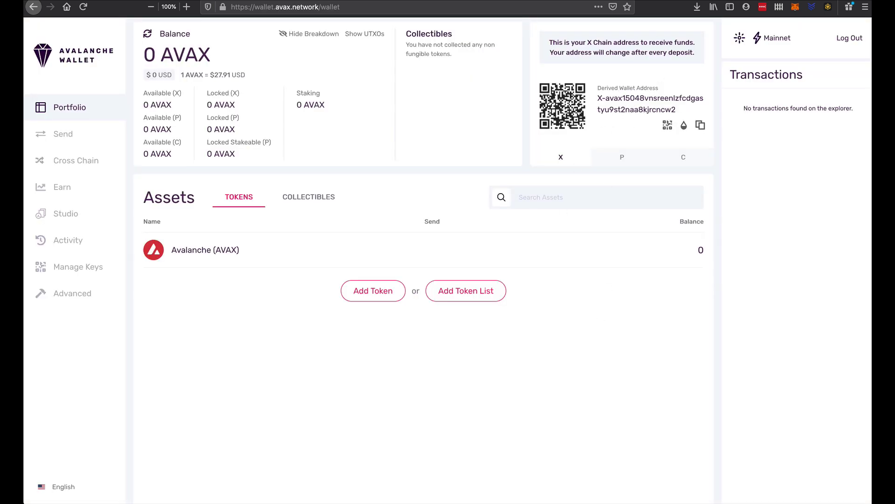
# - Open Binance's Fiat and Spot withdrawal history and expand the 1.1 AVAX row for its transaction ID and 0.01 fee
pyautogui.click(795, 497)
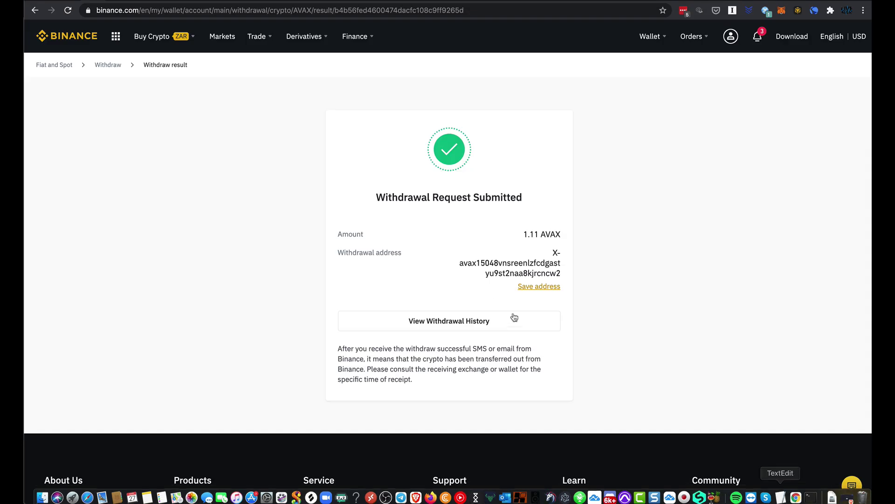
pyautogui.moveTo(645, 37)
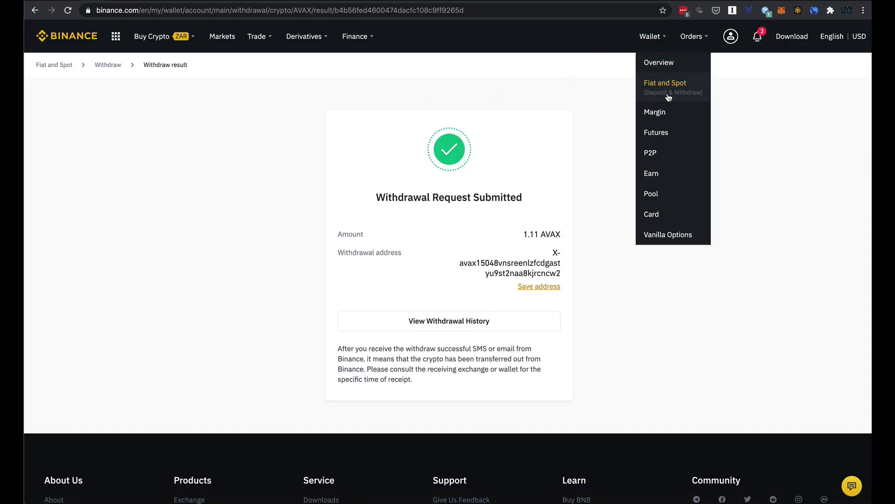
pyautogui.click(668, 91)
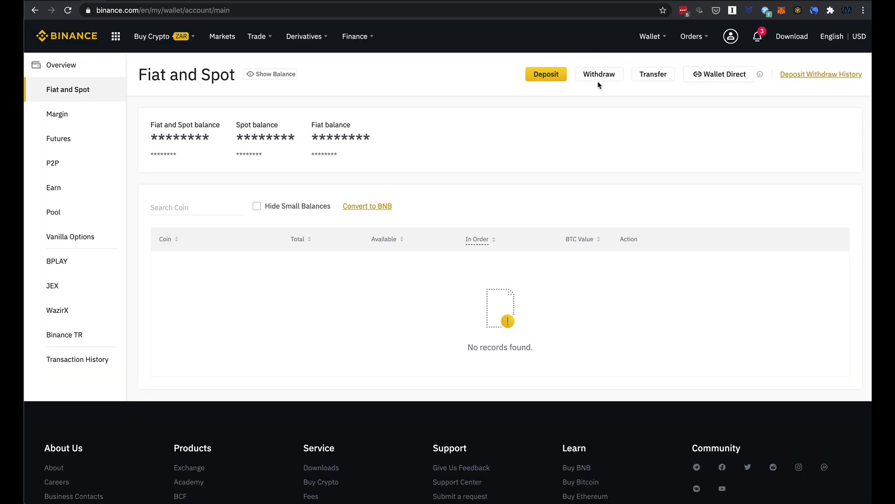
pyautogui.click(599, 77)
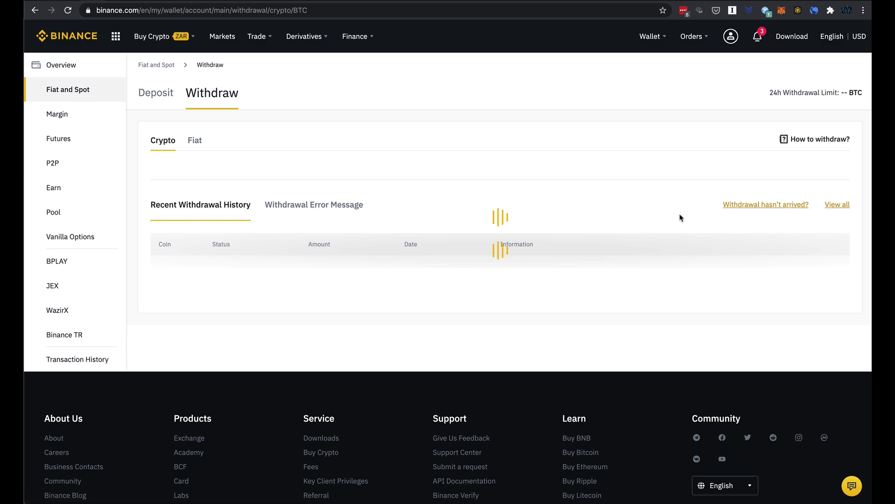
pyautogui.scroll(-8, 575, 294)
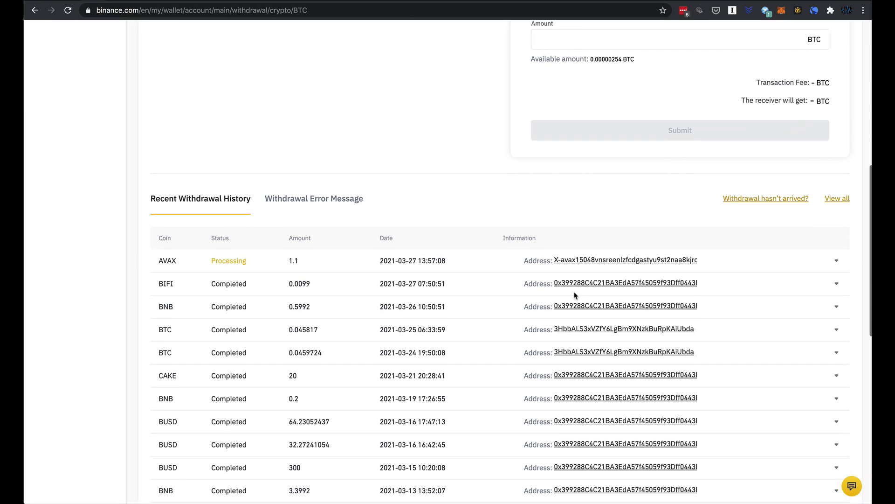
pyautogui.scroll(-1, 576, 295)
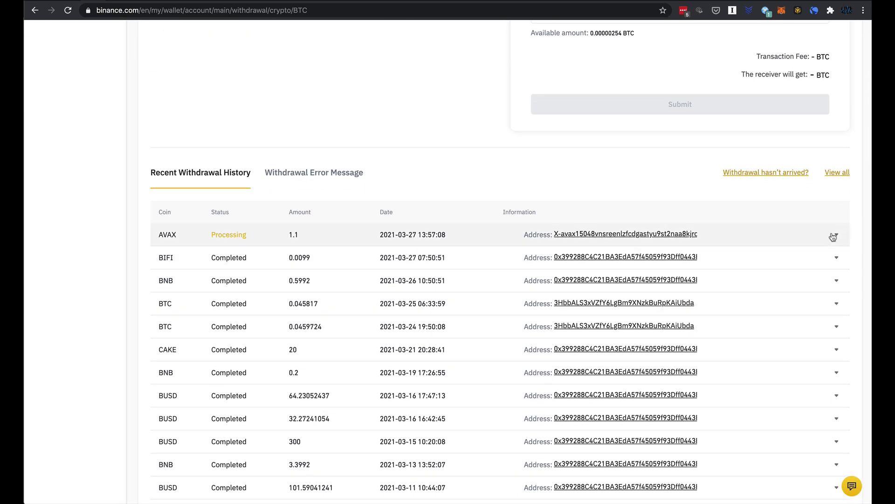
pyautogui.click(835, 235)
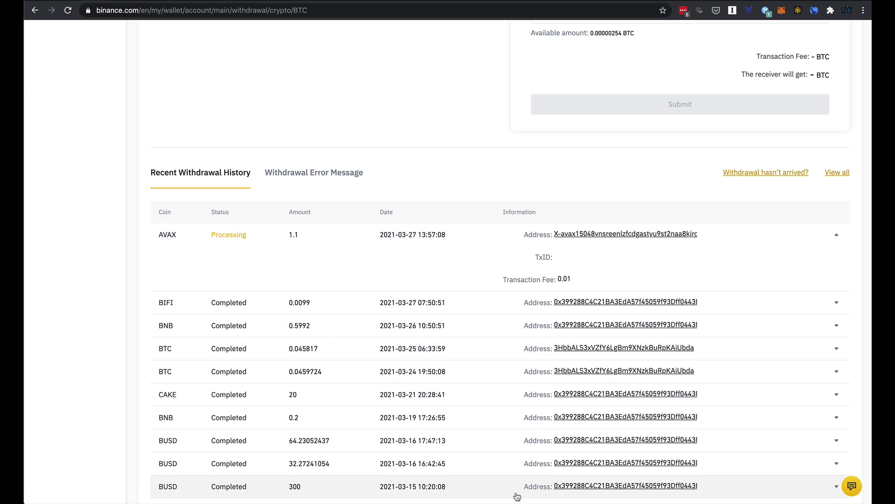
pyautogui.moveTo(518, 503)
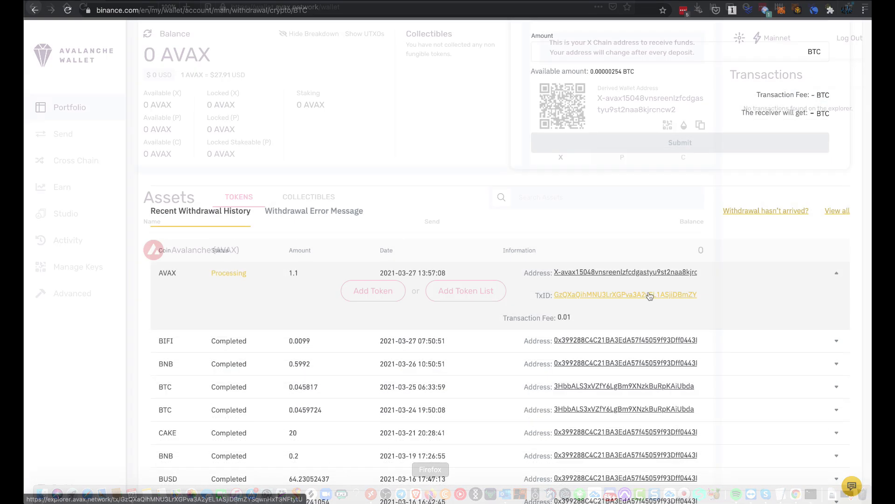
# - Confirm on Avalanche Explorer that the withdrawal succeeded with 1.1 AVAX sent, then go back to Avalanche Wallet
pyautogui.click(650, 296)
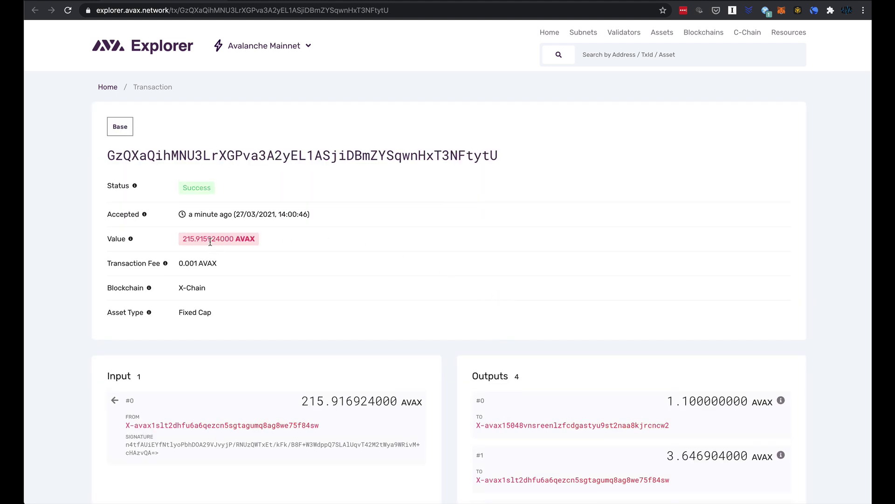
pyautogui.scroll(-2, 210, 241)
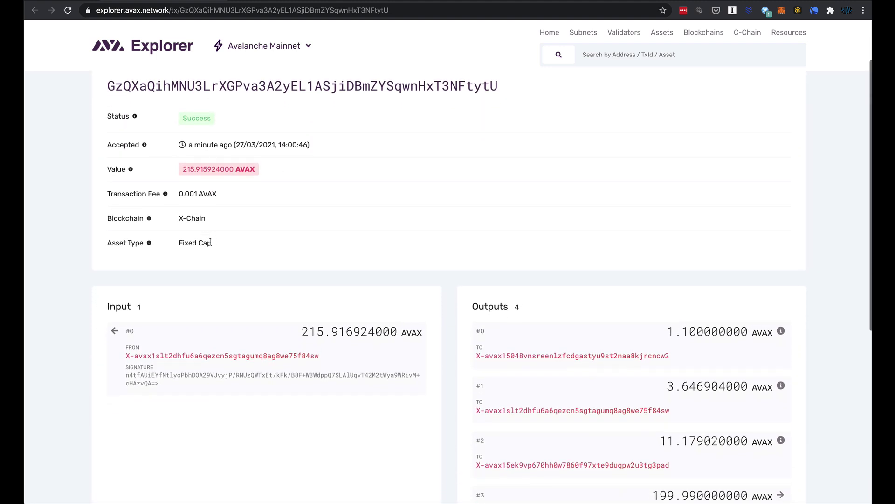
pyautogui.scroll(-1, 210, 242)
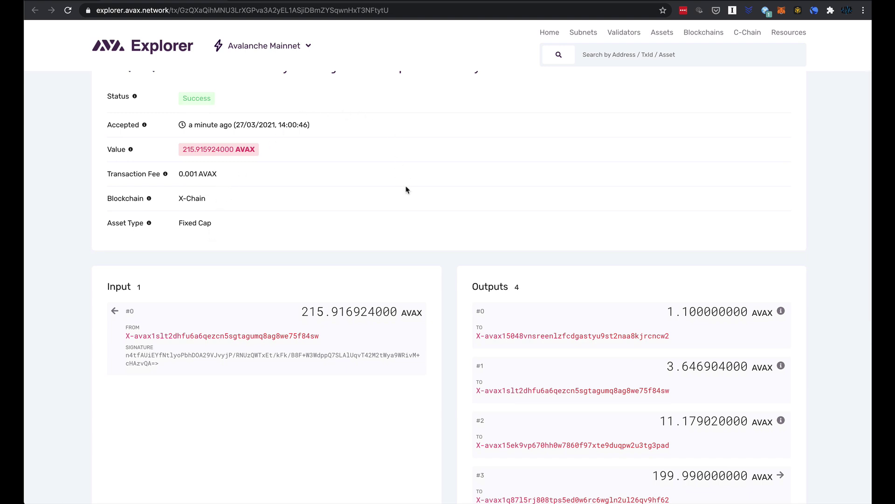
pyautogui.moveTo(520, 494)
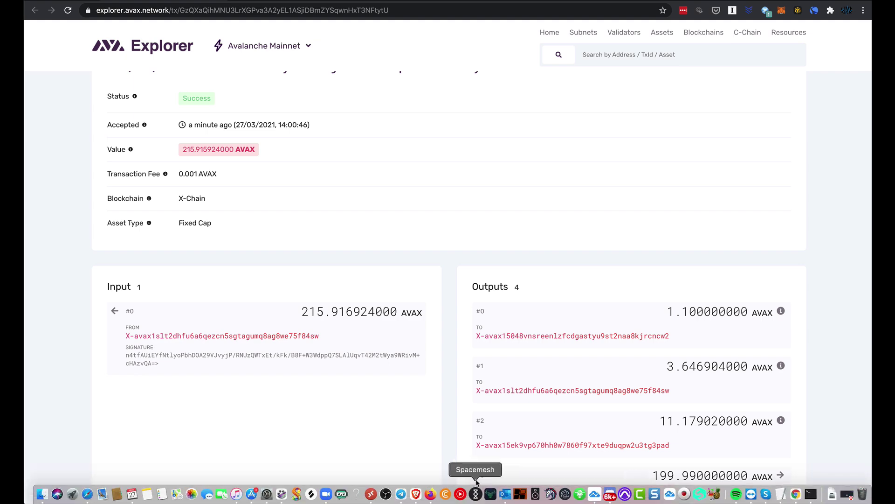
pyautogui.click(430, 493)
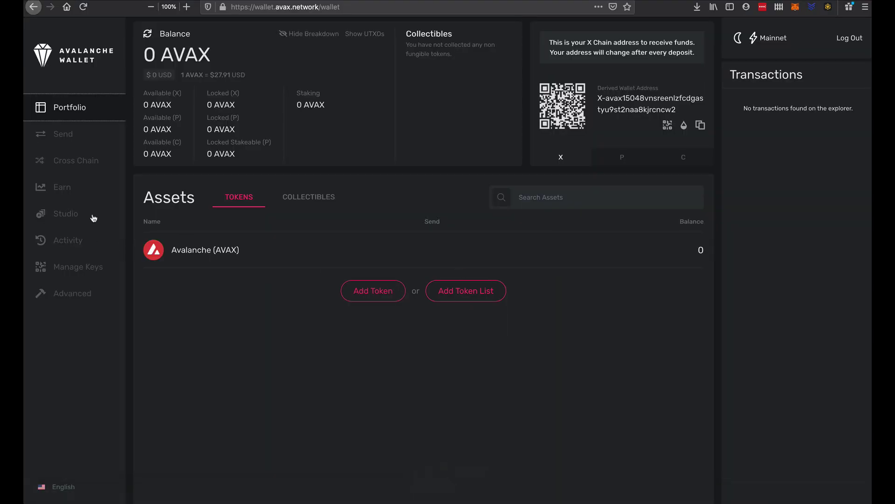
# - Refresh the Activity list and the Portfolio balance until the 1.1 AVAX deposit appears
pyautogui.click(68, 246)
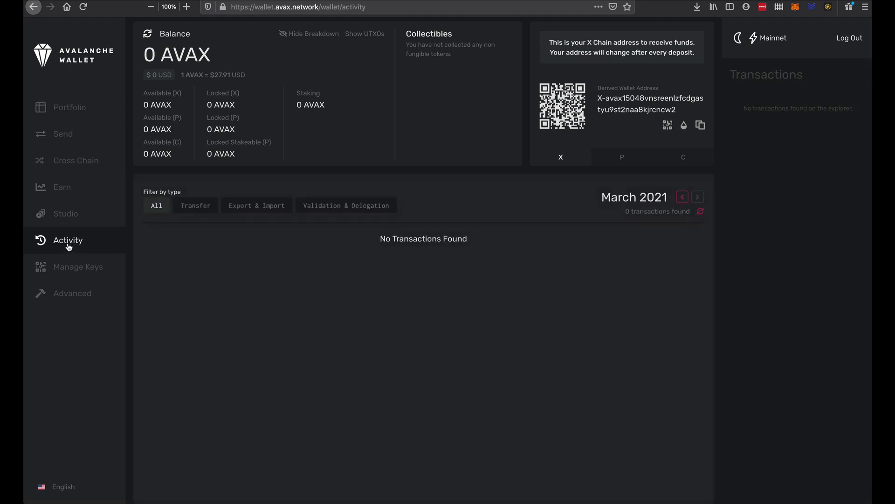
pyautogui.click(700, 212)
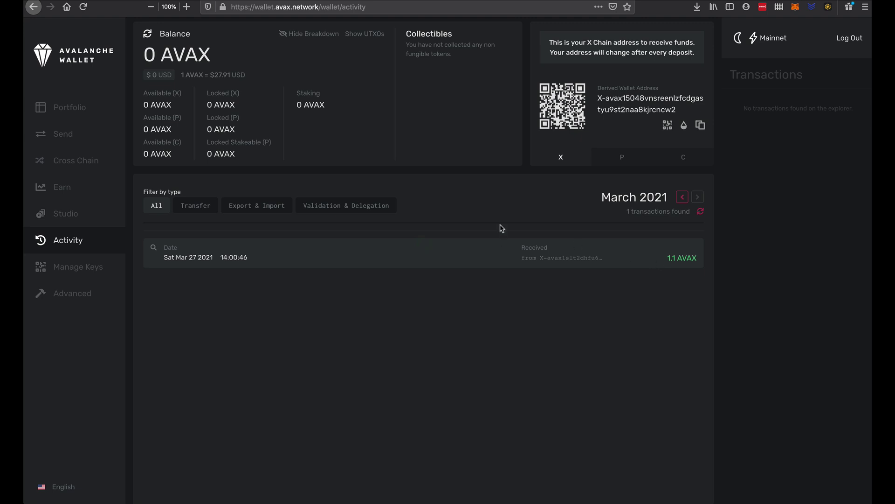
pyautogui.click(80, 109)
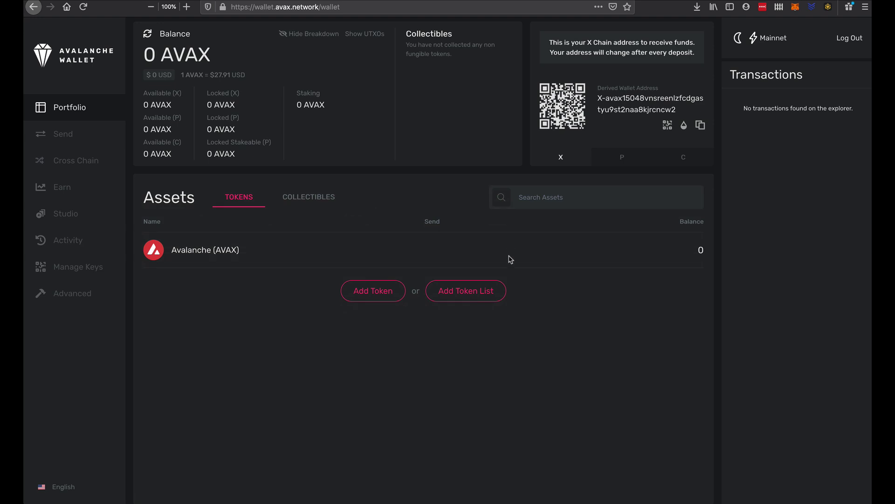
pyautogui.click(304, 198)
pyautogui.click(247, 201)
pyautogui.click(148, 36)
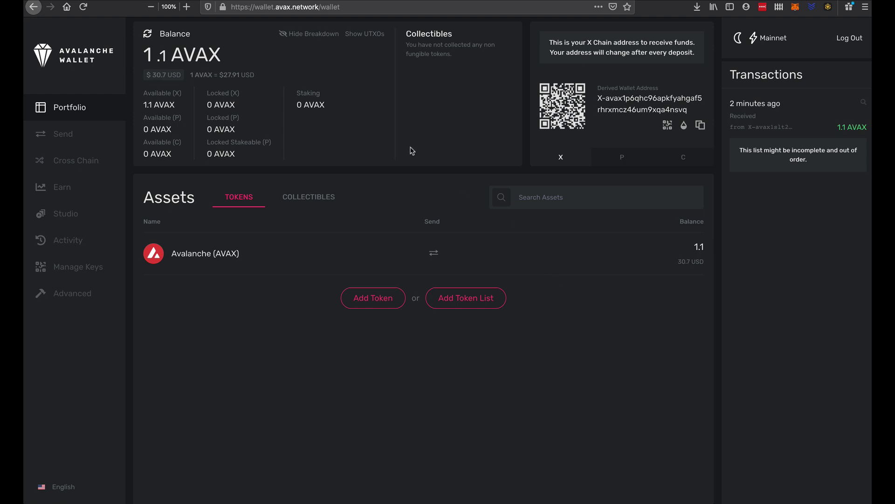
pyautogui.click(796, 12)
# - Copy the MetaMask account address, then transfer 0.1 AVAX from the X chain to the C chain
pyautogui.click(725, 77)
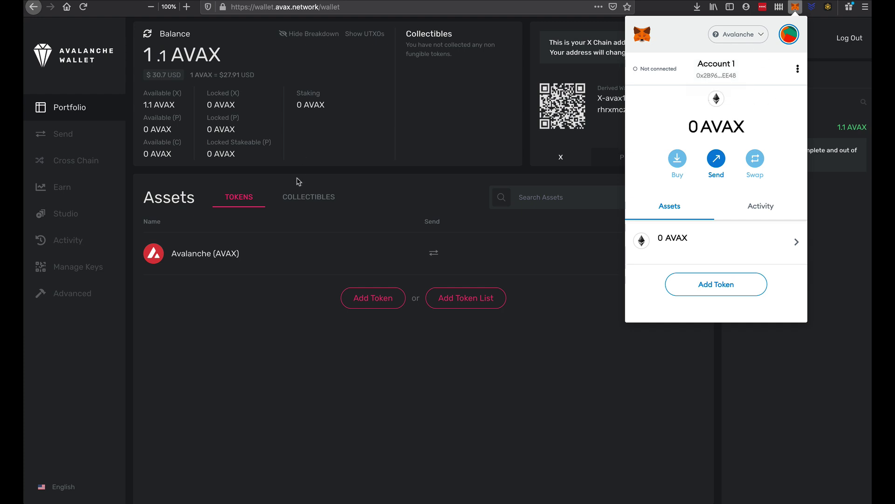
pyautogui.click(191, 307)
pyautogui.click(73, 163)
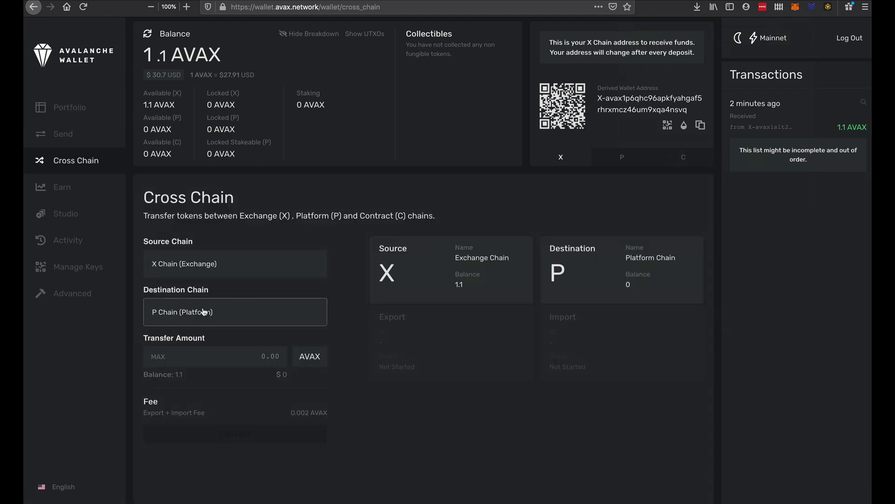
pyautogui.click(204, 312)
pyautogui.click(208, 311)
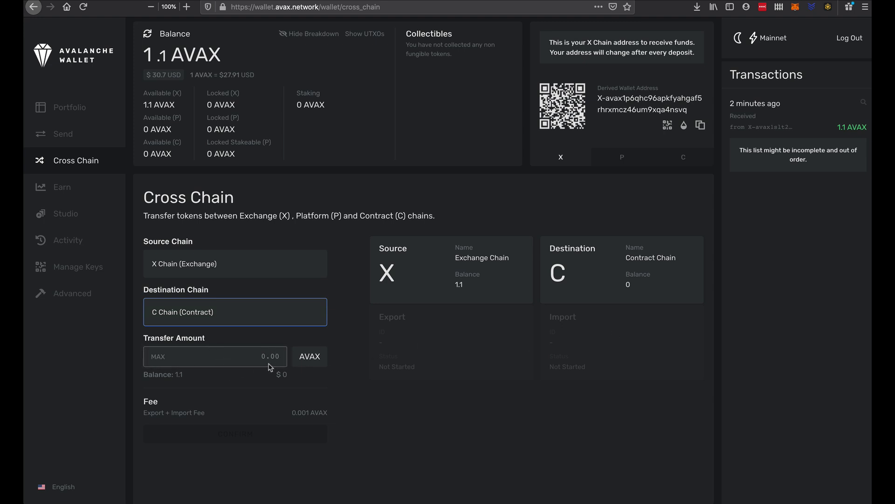
pyautogui.click(213, 355)
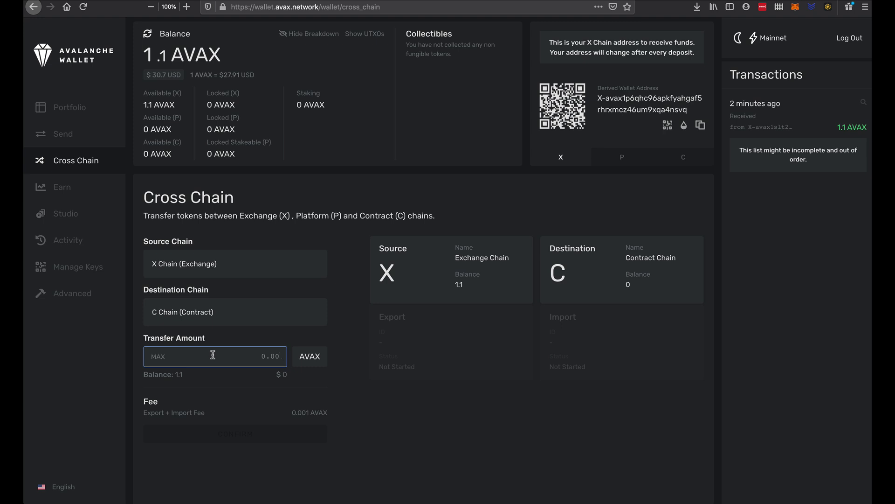
pyautogui.write('1')
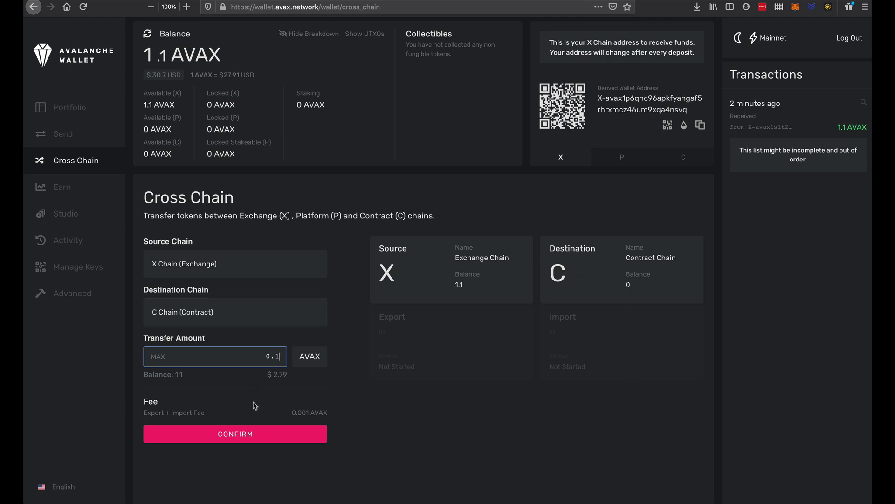
pyautogui.click(264, 436)
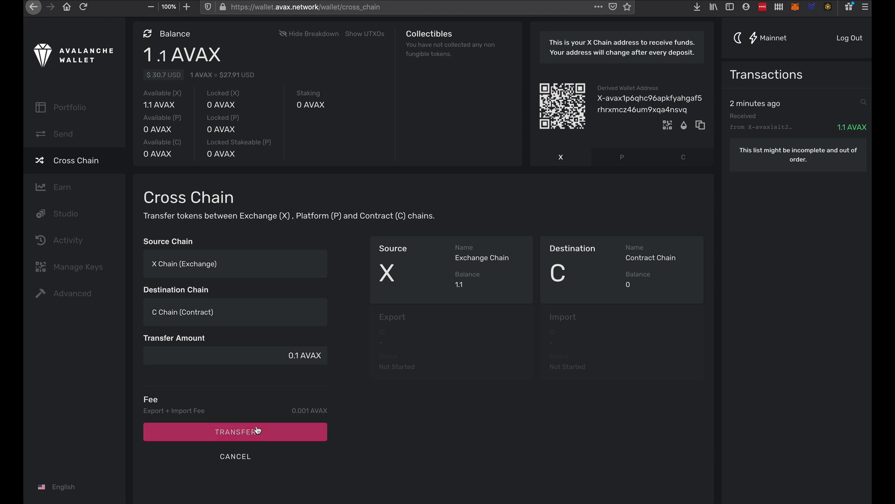
pyautogui.click(257, 430)
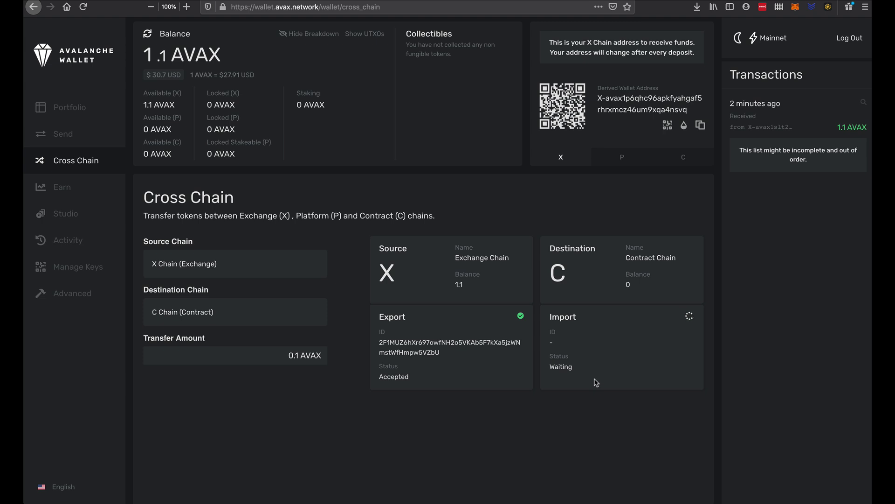
# - Send the full 0.09013 AVAX from the C chain to the pasted MetaMask address
pyautogui.click(70, 140)
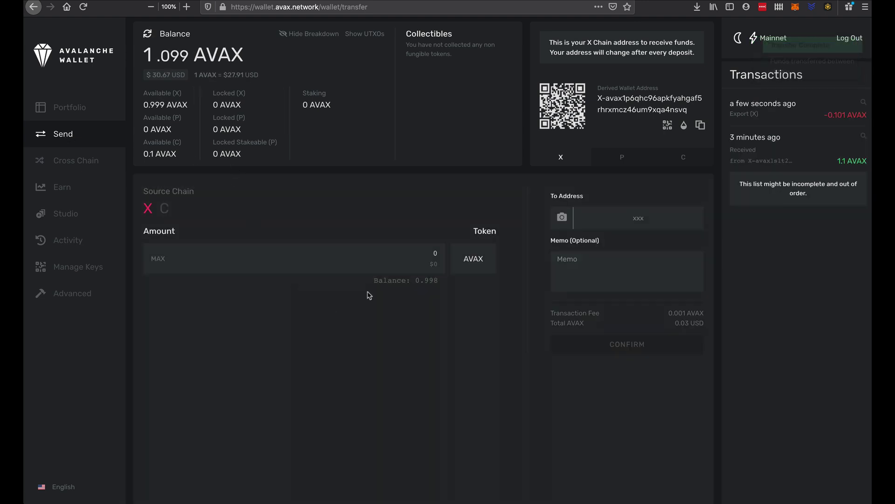
pyautogui.click(165, 209)
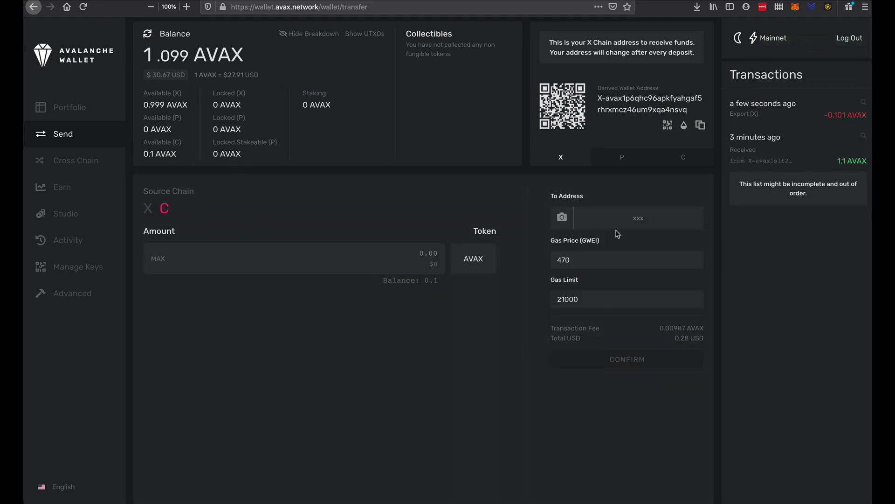
pyautogui.click(598, 218)
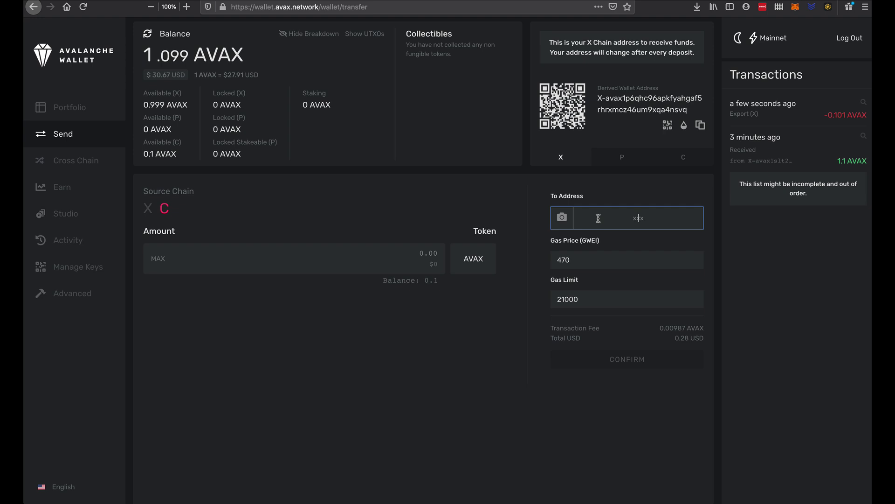
pyautogui.hotkey('ctrl', 'v')
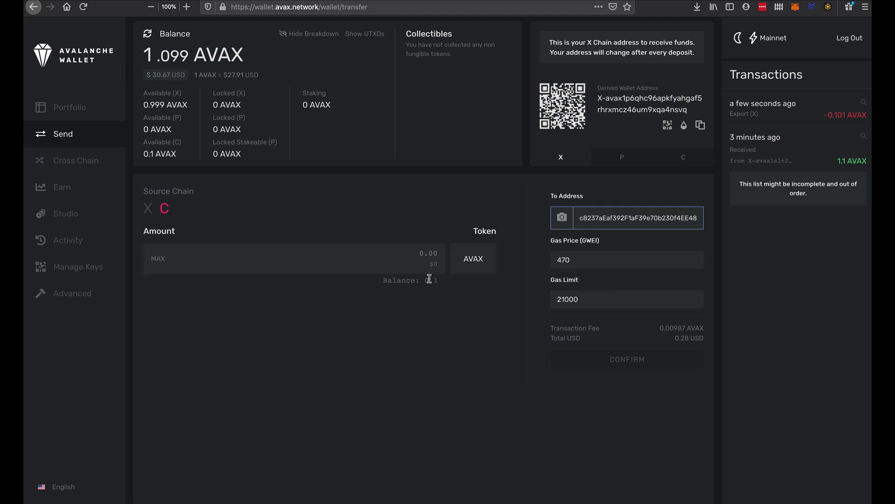
pyautogui.click(352, 267)
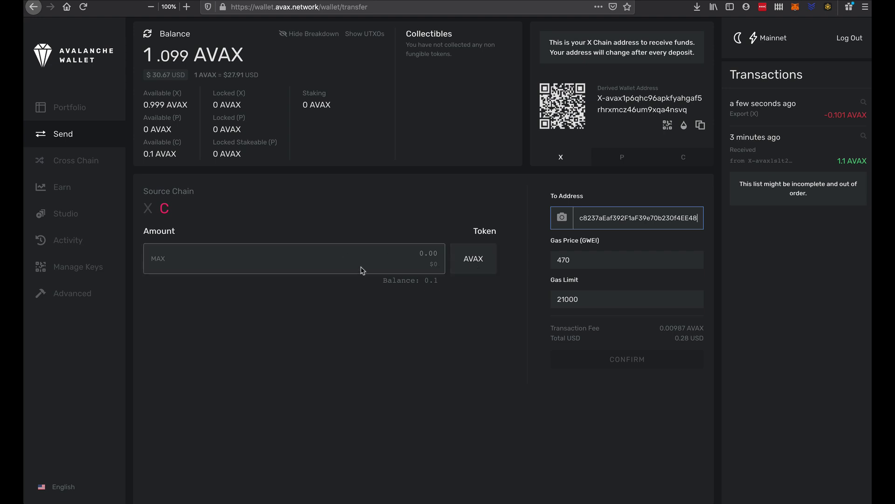
pyautogui.click(158, 258)
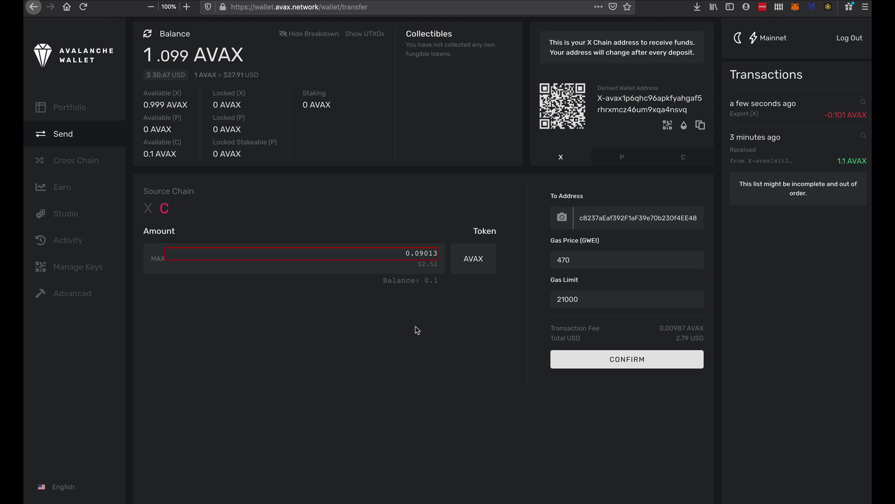
pyautogui.click(605, 361)
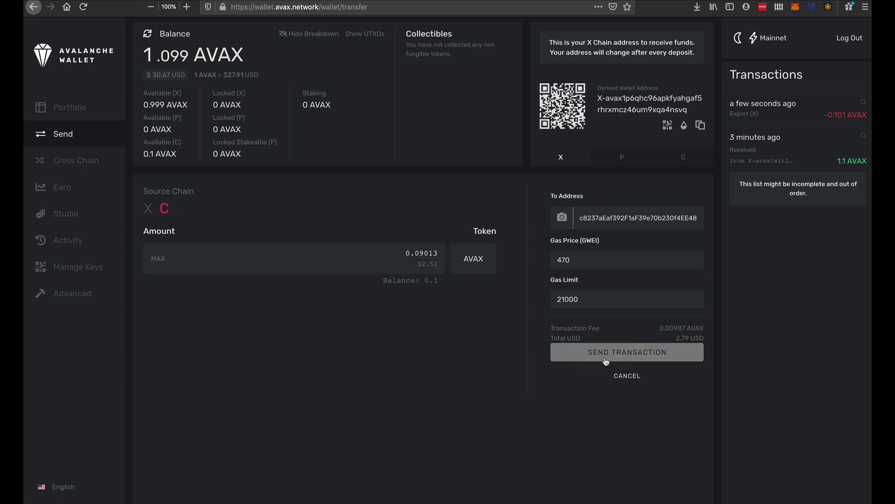
pyautogui.click(609, 351)
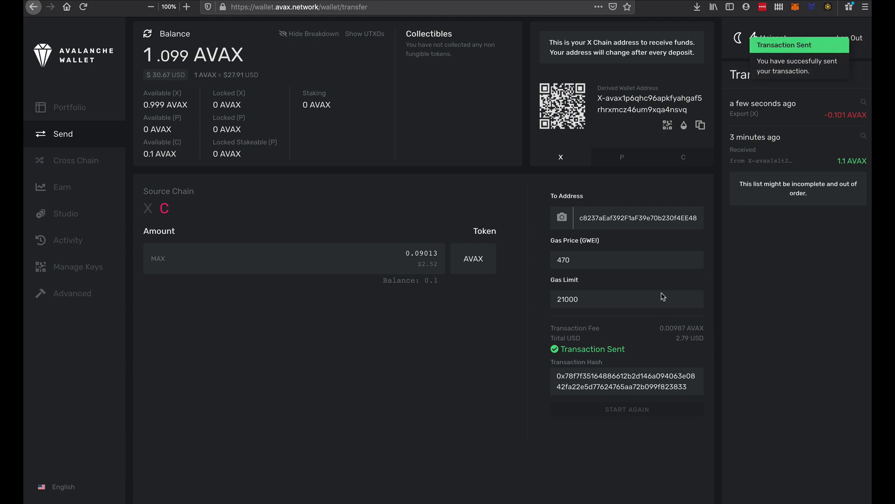
pyautogui.click(795, 7)
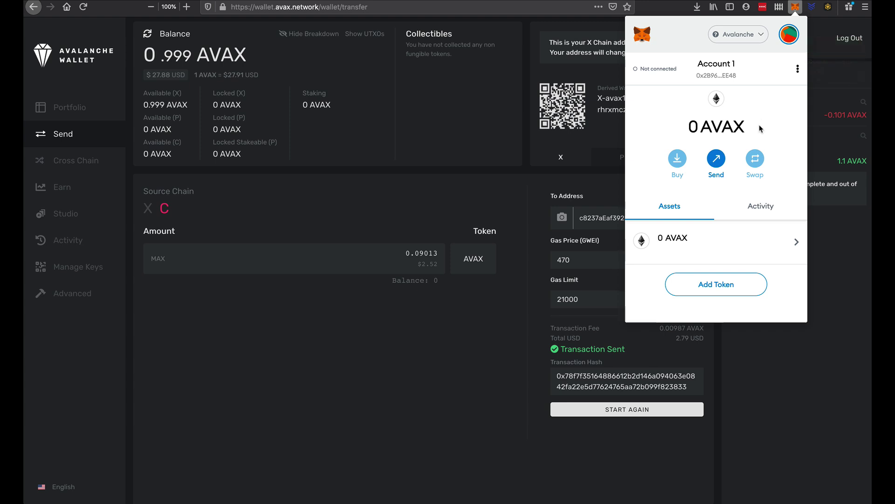
# - Check on the block explorer that MetaMask received 0.0901 AVAX, then close the explorer tab
pyautogui.click(797, 69)
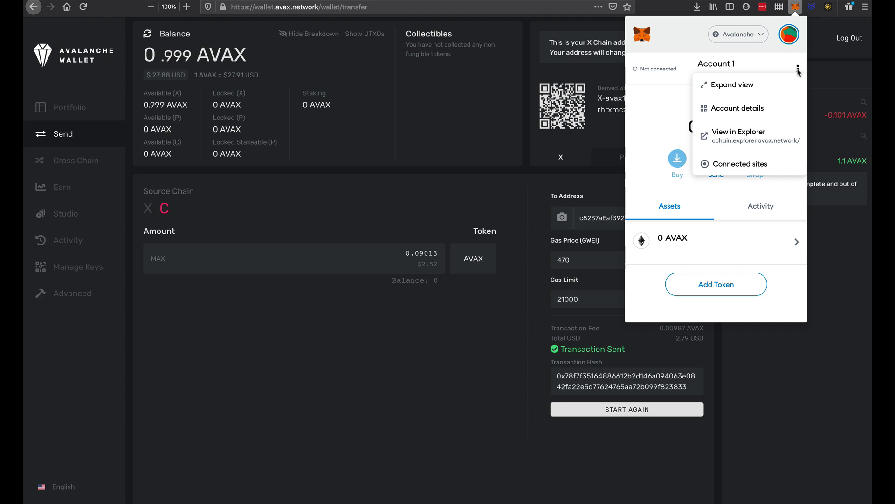
pyautogui.click(735, 137)
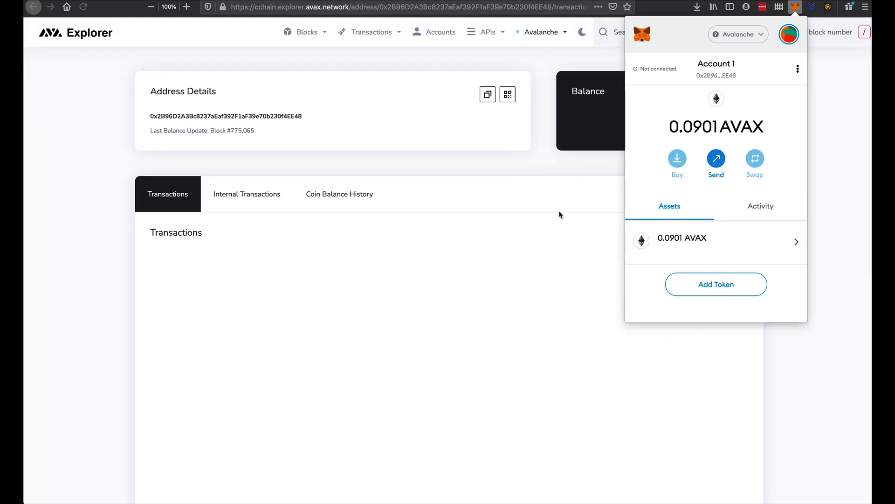
pyautogui.click(559, 214)
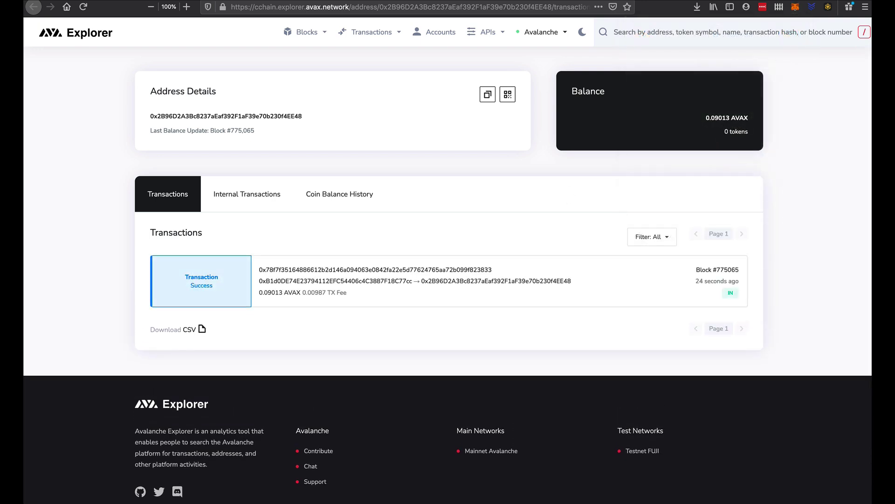
pyautogui.hotkey('ctrl', 'w')
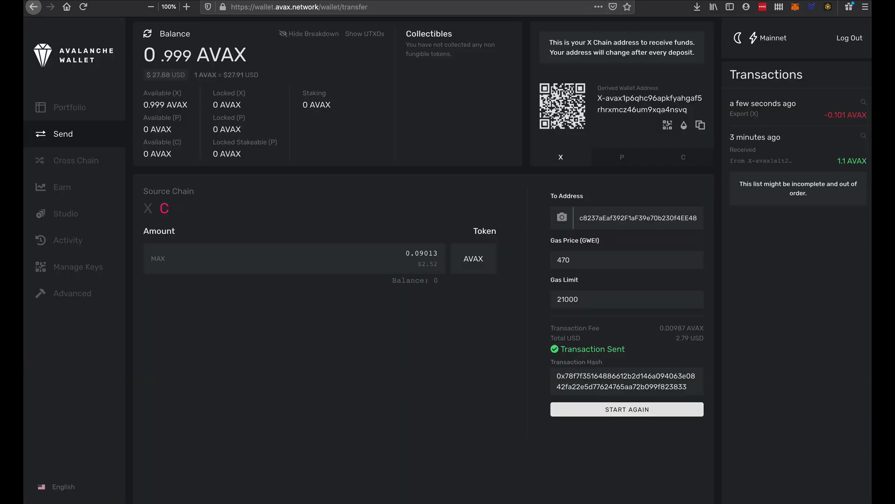
# - Glance at the Beefy Finance vaults, then return to Avalanche Wallet's Cross Chain page
pyautogui.hotkey('ctrl', 'Tab')
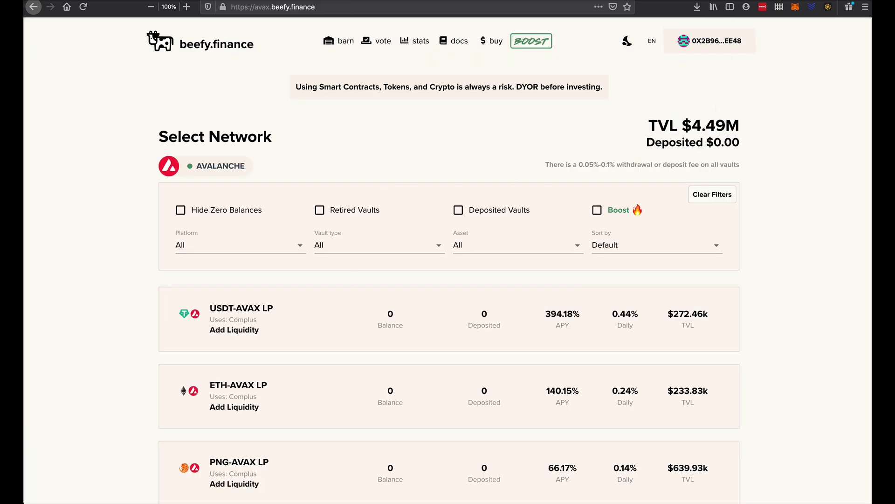
pyautogui.hotkey('ctrl', 'Tab')
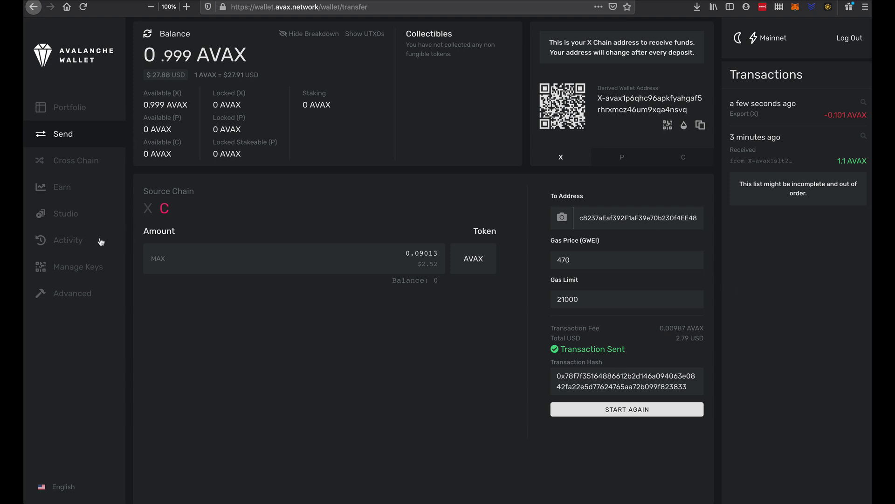
pyautogui.click(62, 166)
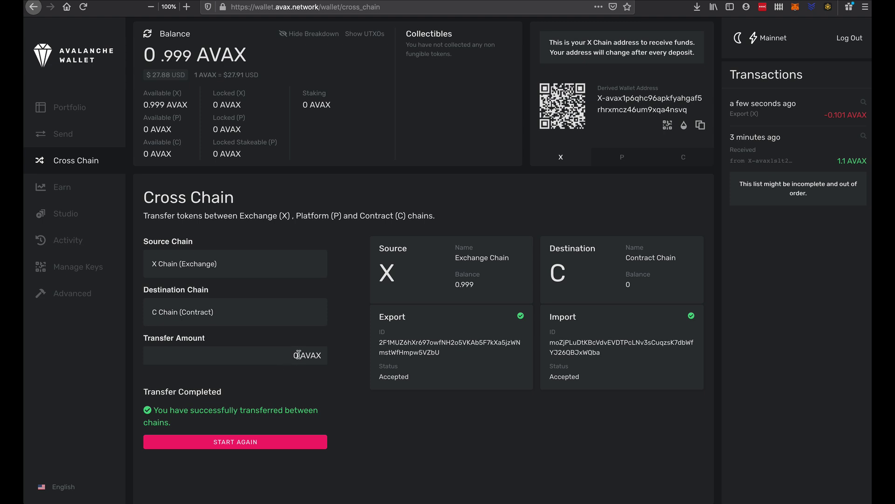
# - Transfer the whole 0.998 AVAX balance from the X chain to the C chain
pyautogui.click(290, 441)
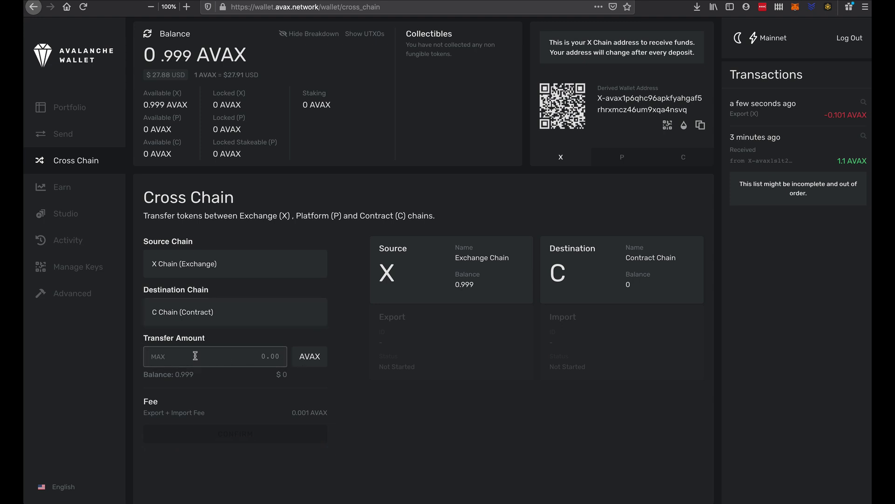
pyautogui.click(158, 357)
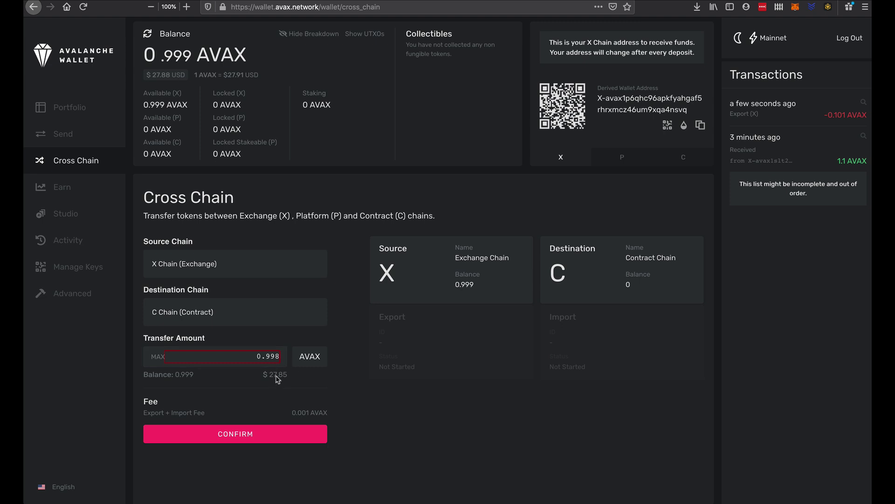
pyautogui.click(264, 436)
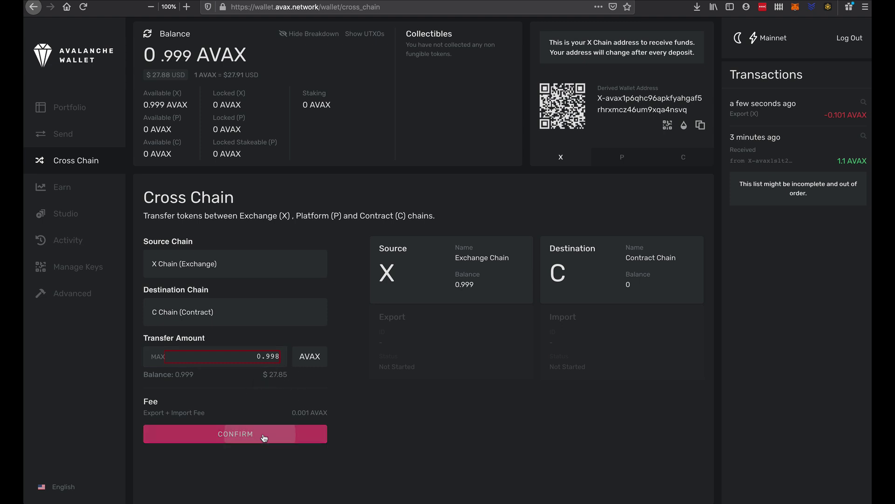
pyautogui.click(264, 436)
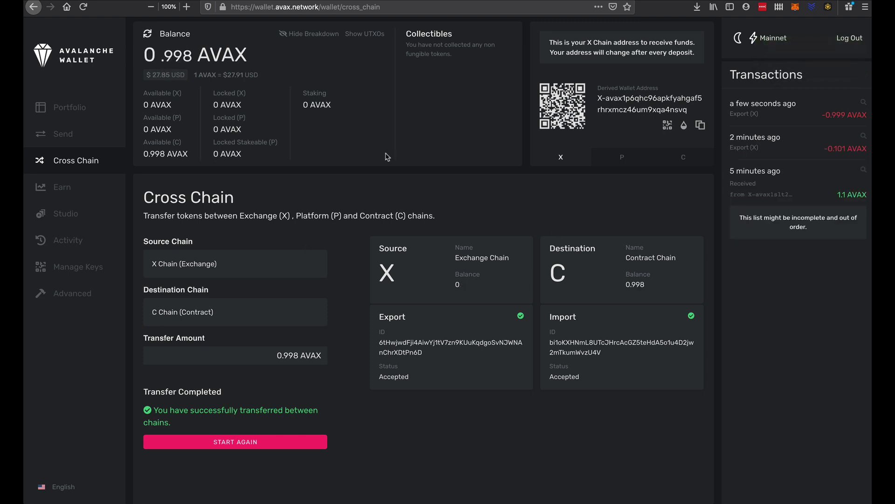
# - Start a C-chain send with the MetaMask account address as recipient, verifying the pasted address
pyautogui.click(63, 134)
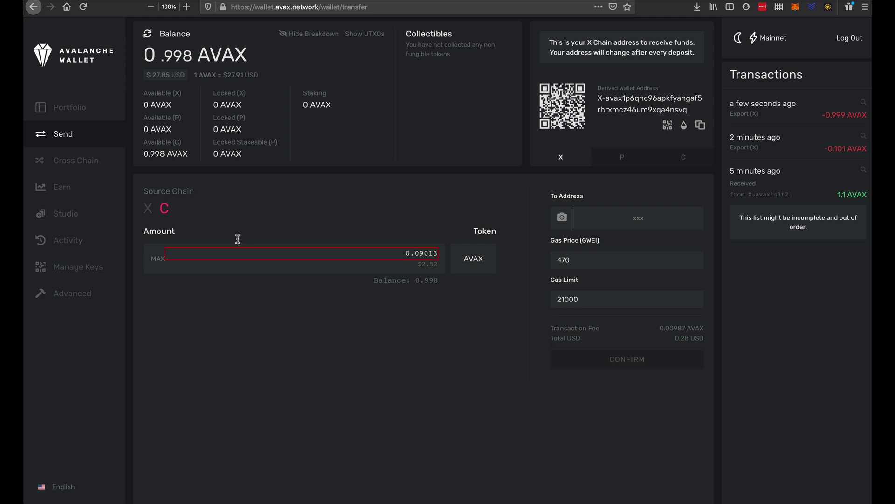
pyautogui.click(148, 209)
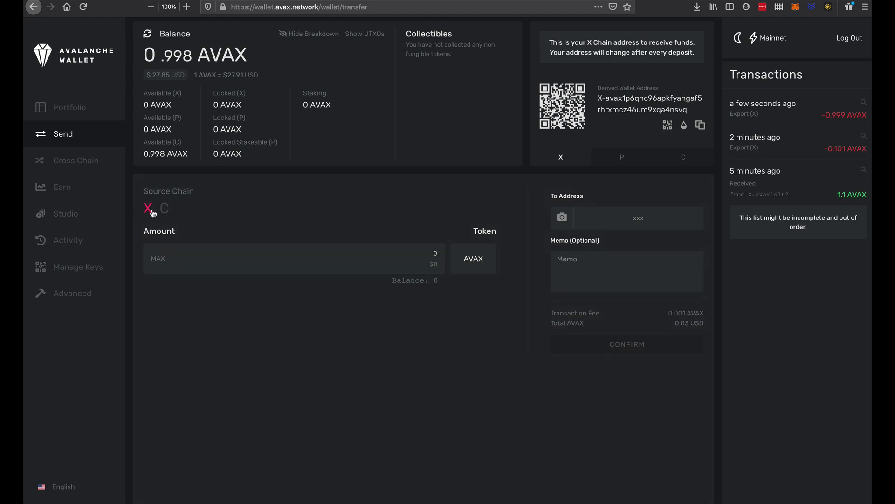
pyautogui.click(163, 209)
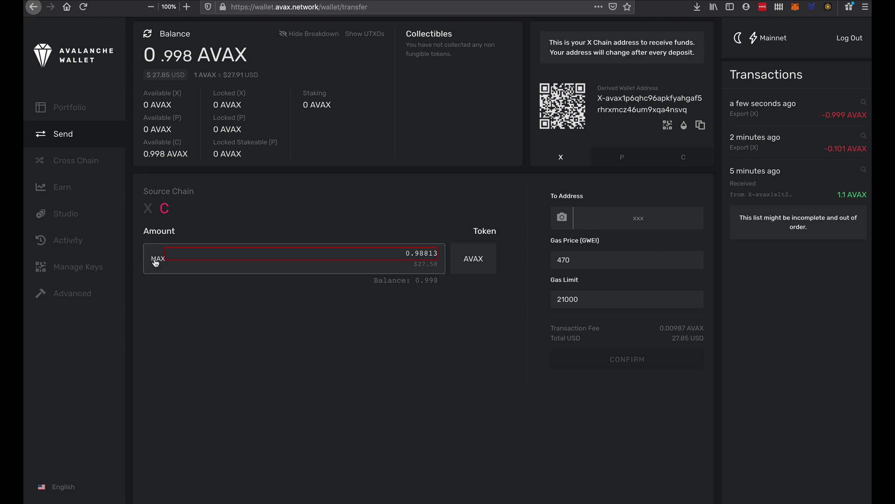
pyautogui.click(584, 218)
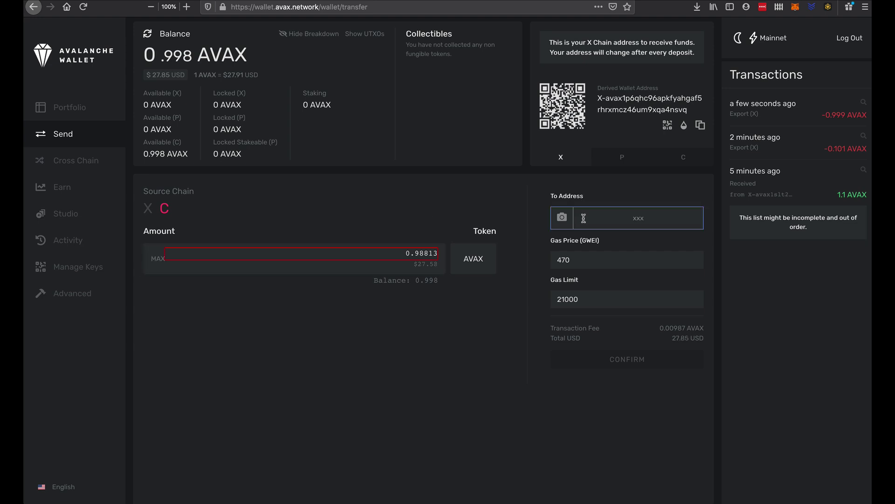
pyautogui.hotkey('ctrl', 'v')
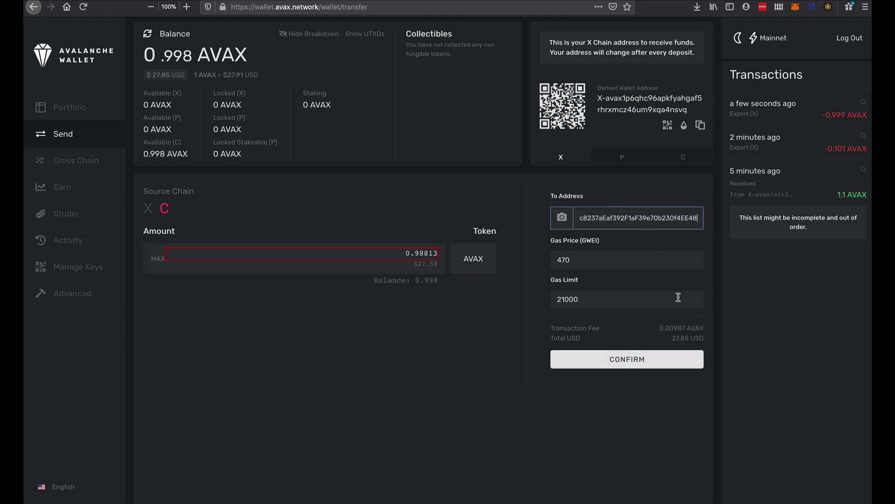
pyautogui.click(795, 7)
pyautogui.click(714, 74)
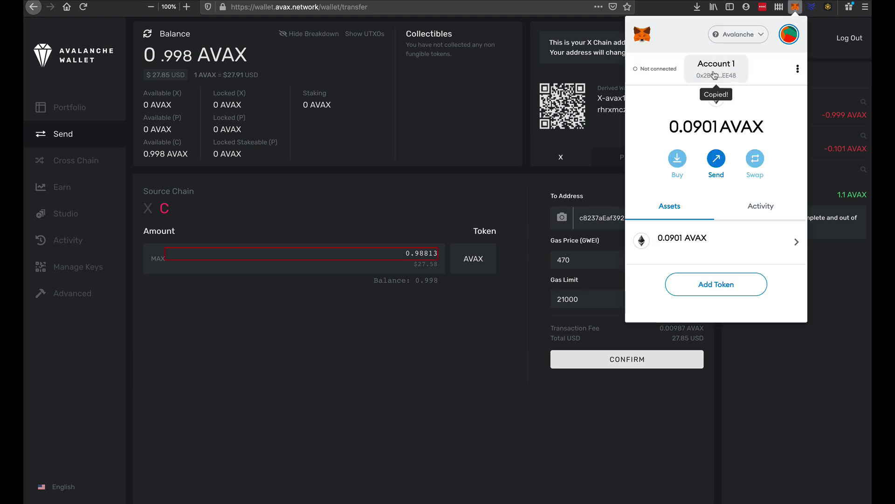
pyautogui.click(585, 217)
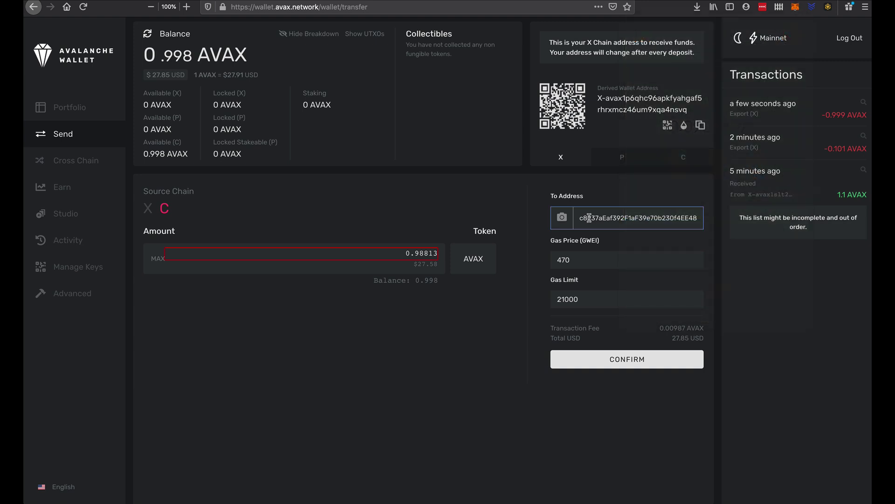
pyautogui.hotkey('ctrl', 'f')
pyautogui.hotkey('ctrl', 'v')
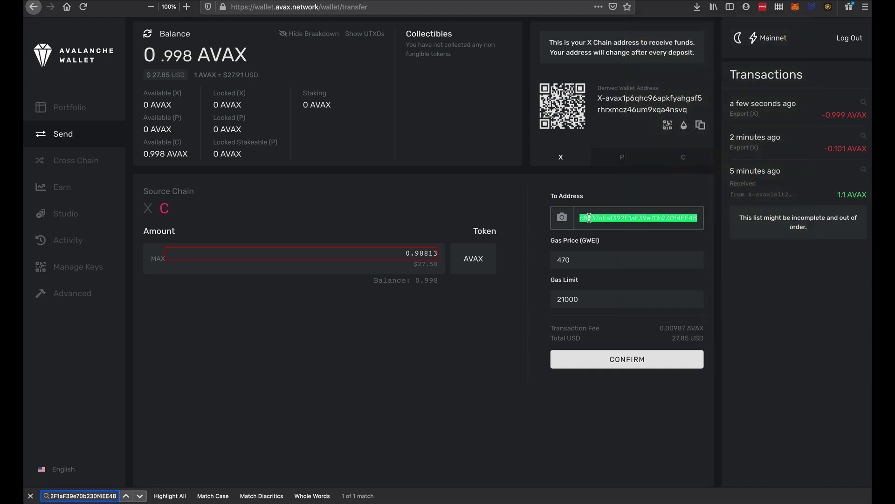
# - Send the 0.98813 AVAX and confirm MetaMask now holds 1.0783 AVAX
pyautogui.click(591, 260)
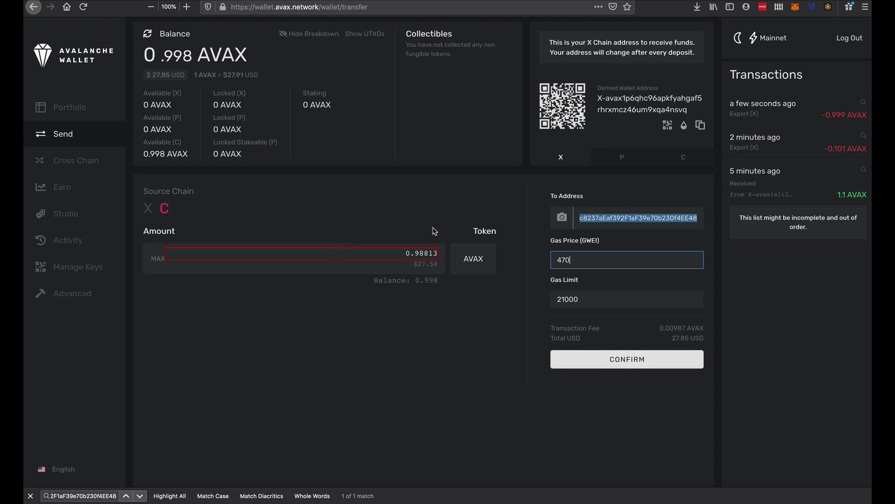
pyautogui.click(639, 363)
pyautogui.click(645, 350)
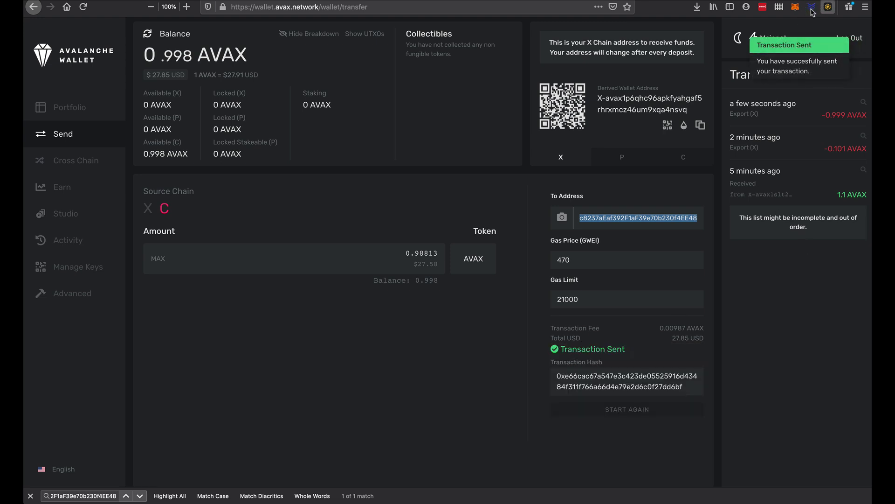
pyautogui.click(791, 9)
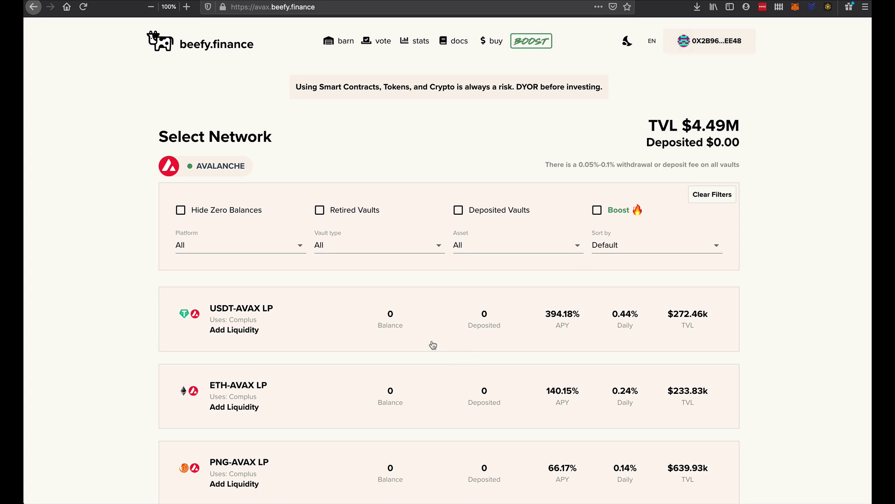
# - Expand the USDT-AVAX LP vault in Beefy's list and scroll down to the SNOB-AVAX LP row
pyautogui.scroll(-2, 362, 425)
pyautogui.scroll(-9, 362, 425)
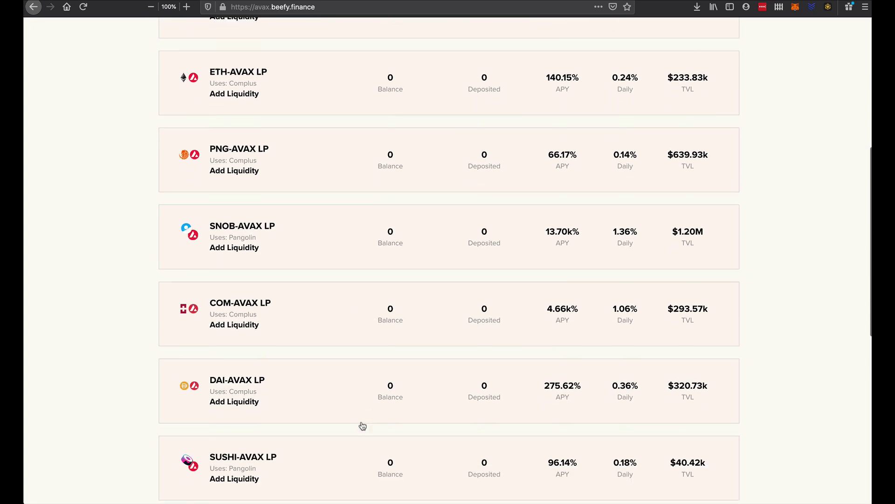
pyautogui.scroll(-7, 363, 425)
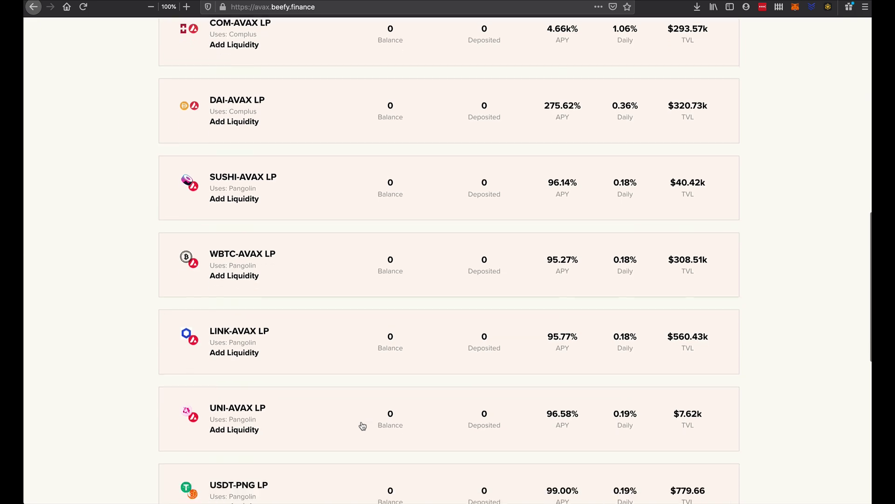
pyautogui.scroll(-4, 363, 425)
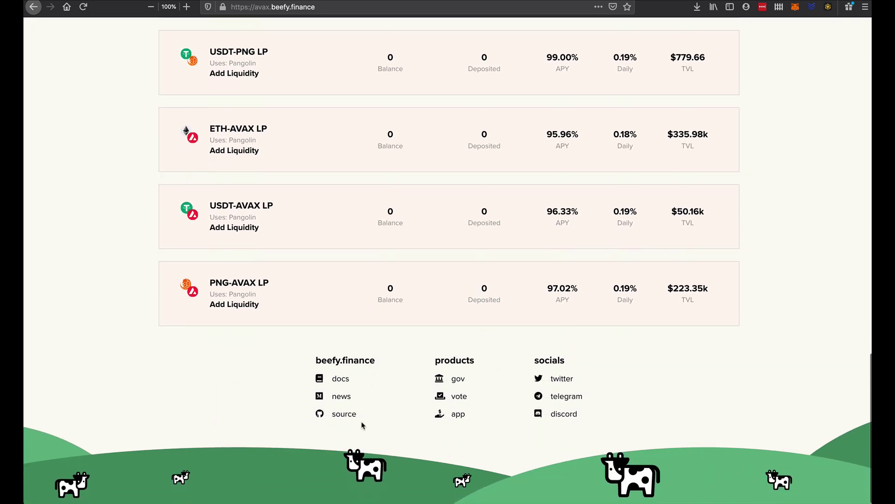
pyautogui.scroll(6, 362, 425)
pyautogui.scroll(15, 363, 425)
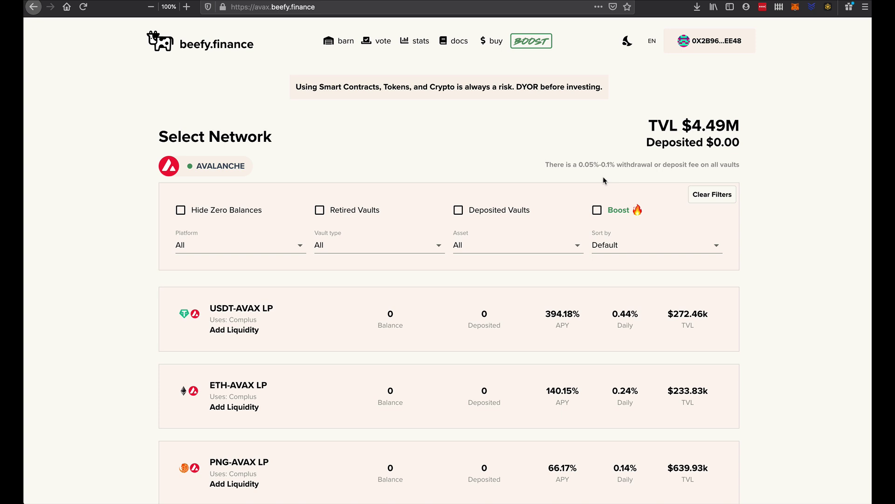
pyautogui.click(369, 320)
pyautogui.scroll(-8, 367, 280)
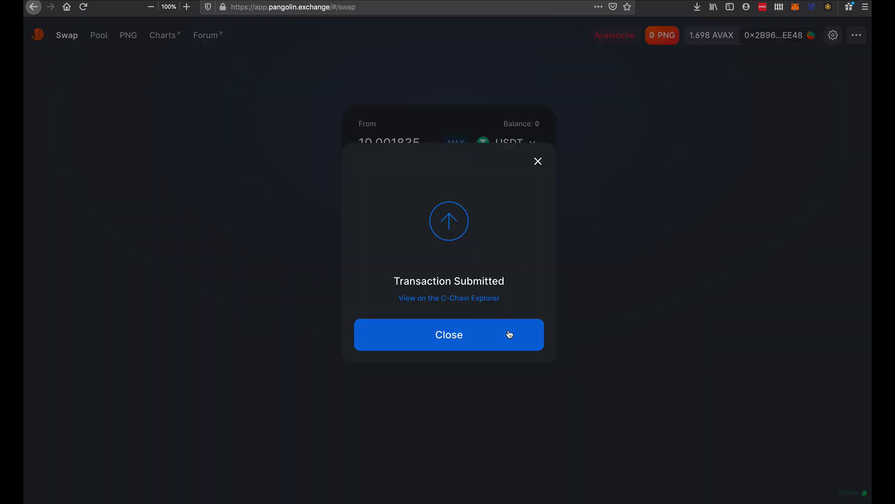
# - Set Pangolin's swap to pay with AVAX and search the receiving token list for 'snob'
pyautogui.click(507, 334)
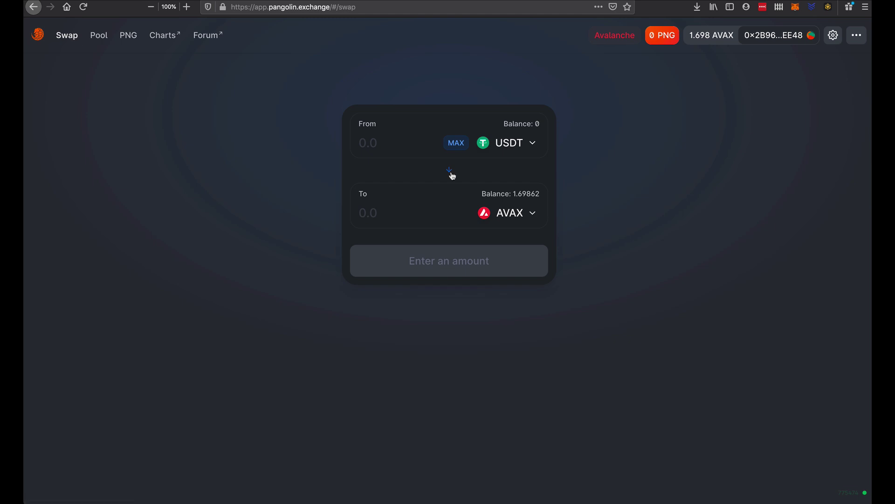
pyautogui.click(533, 147)
pyautogui.click(400, 160)
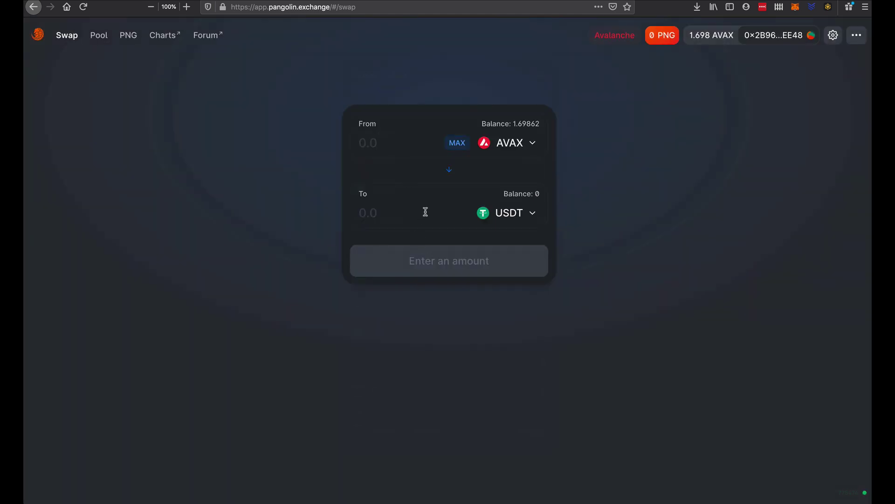
pyautogui.click(509, 220)
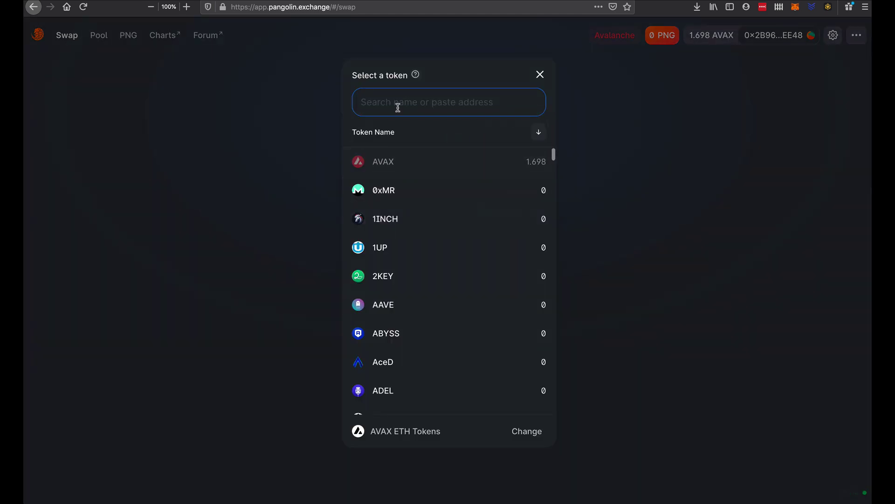
pyautogui.write('snob')
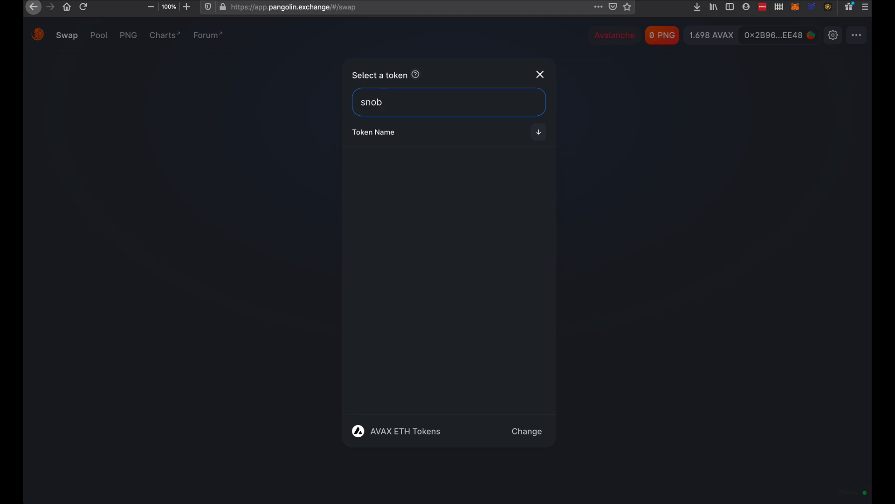
pyautogui.hotkey('ctrl', 'Tab')
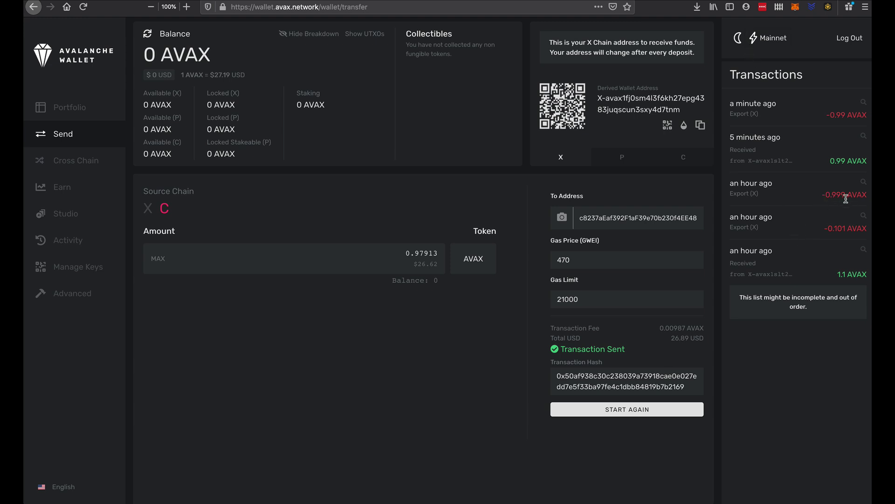
# - Open the export transaction in Avalanche Explorer, then look up the SNOB asset's X-Chain details and history
pyautogui.click(863, 183)
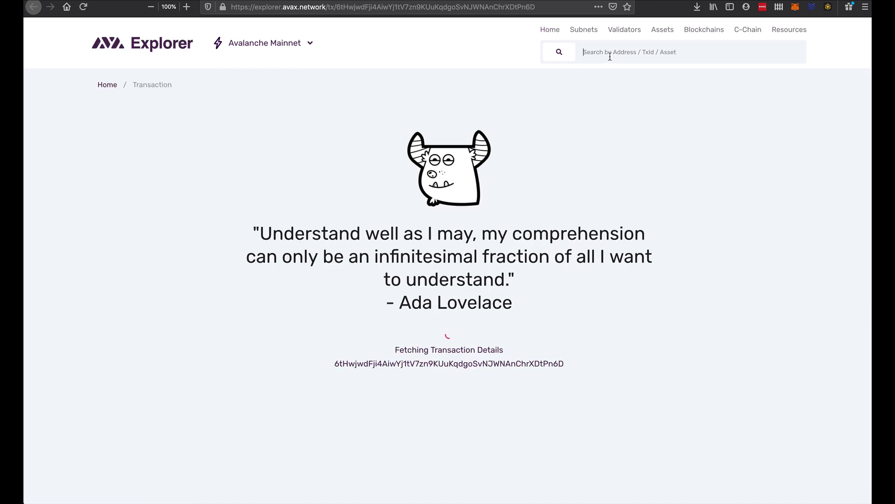
pyautogui.click(610, 57)
pyautogui.write('sno')
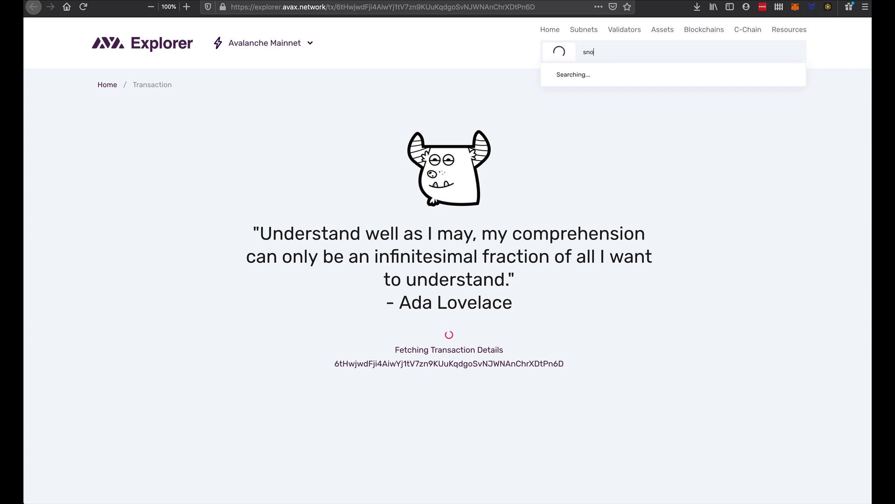
pyautogui.write('b')
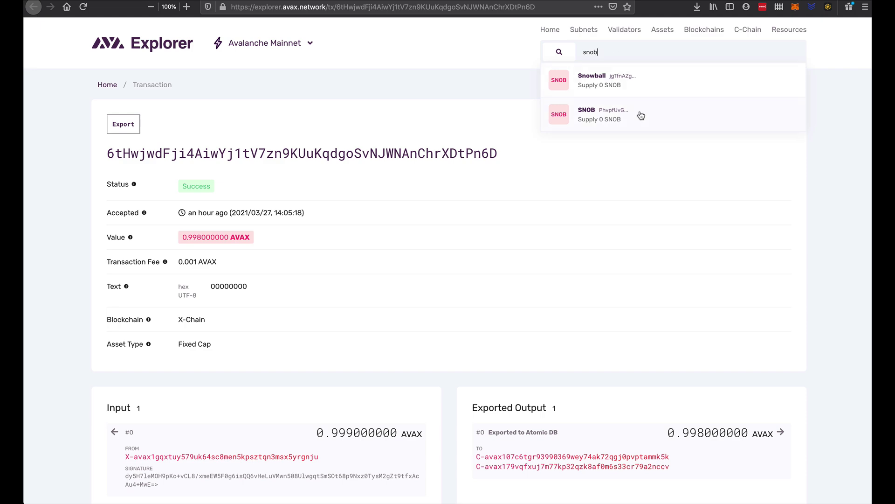
pyautogui.click(591, 111)
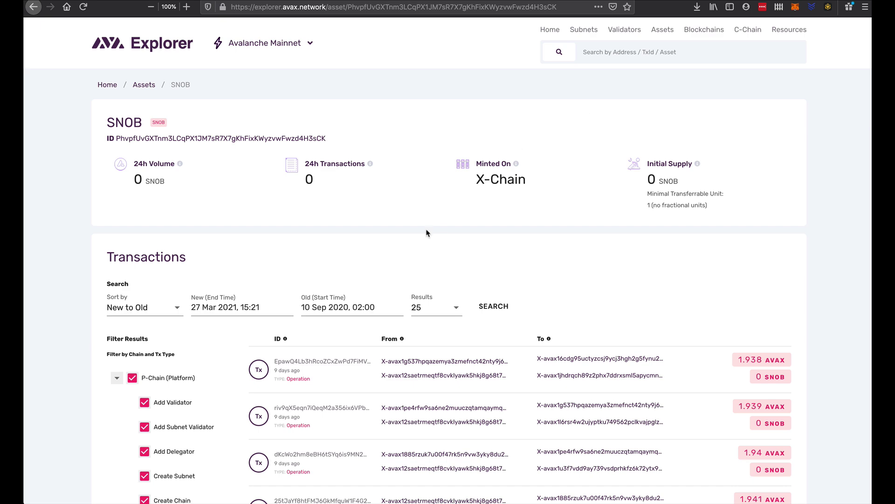
pyautogui.scroll(-1, 426, 232)
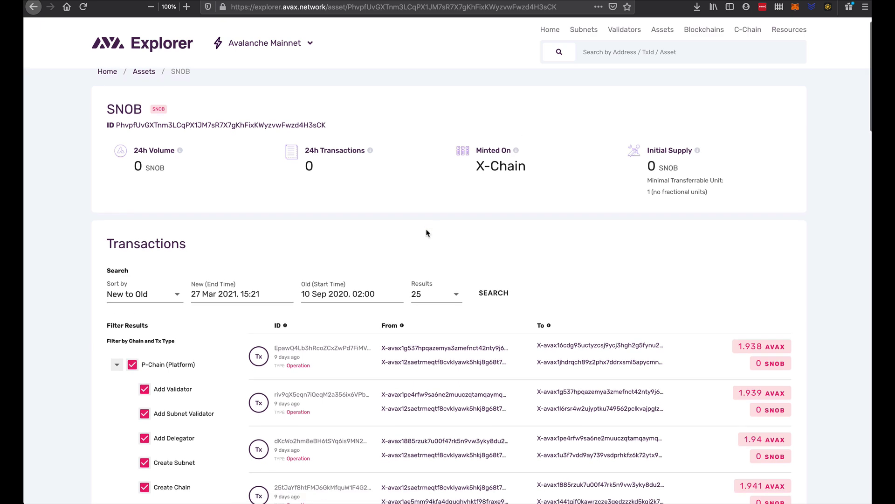
pyautogui.scroll(-1, 426, 232)
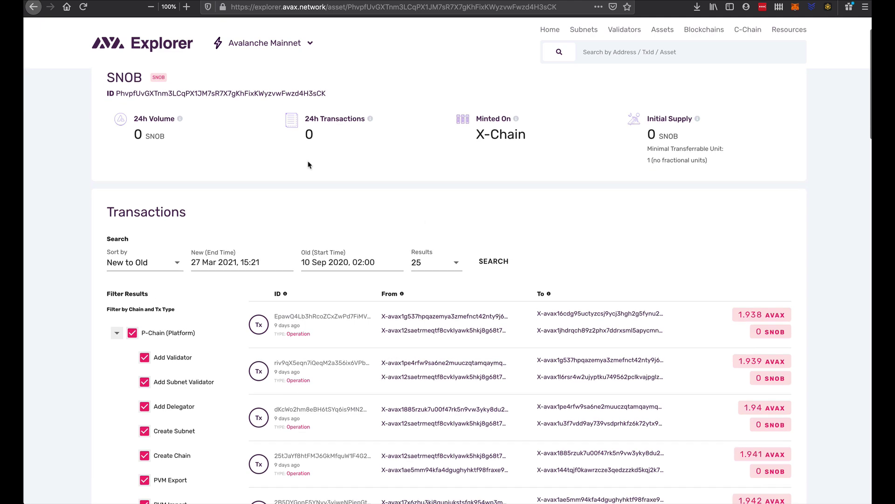
pyautogui.scroll(2, 310, 252)
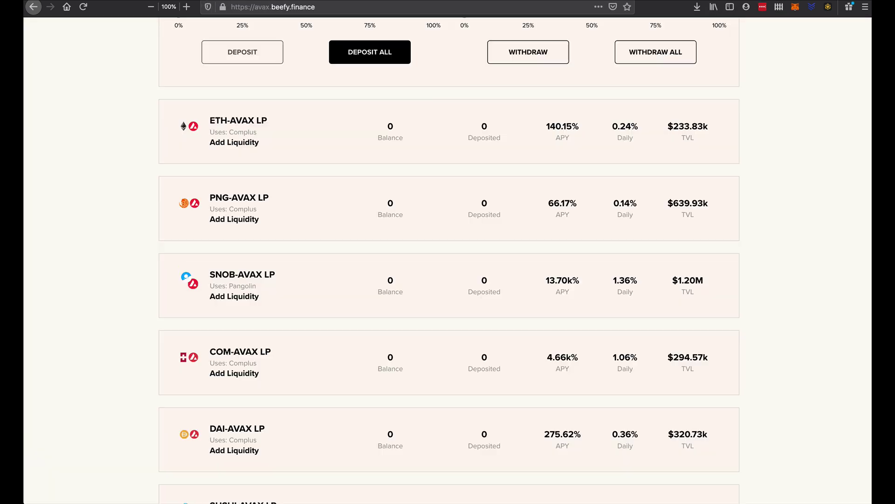
# - Check Snowball (SNOB)'s price of 0.561291 and its markets in the coin-price popup, then open a new tab
pyautogui.scroll(-4, 215, 422)
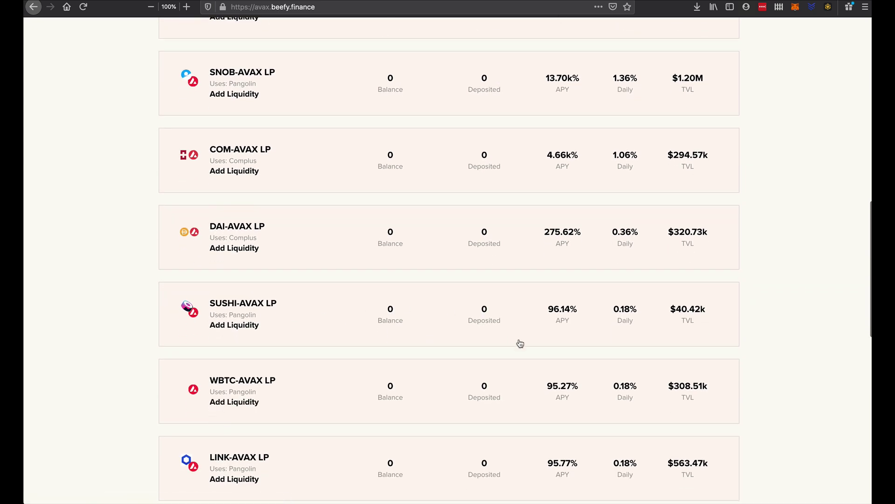
pyautogui.scroll(1, 484, 287)
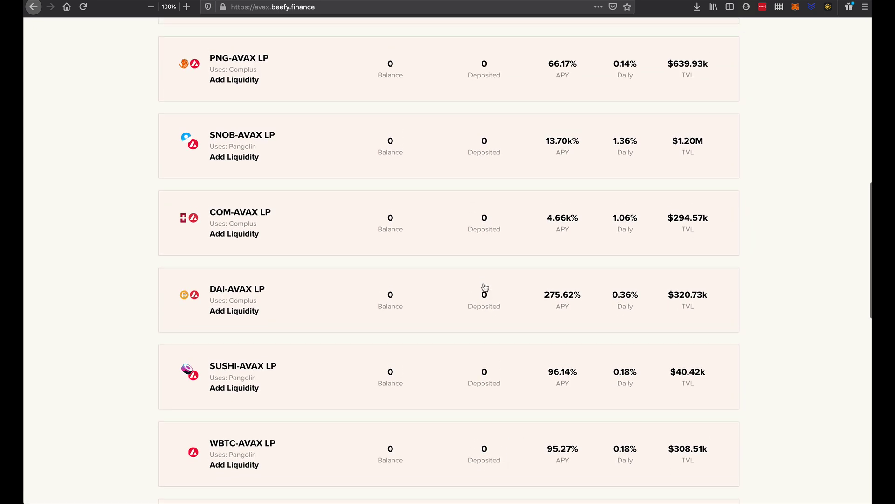
pyautogui.scroll(10, 484, 285)
pyautogui.scroll(-5, 483, 282)
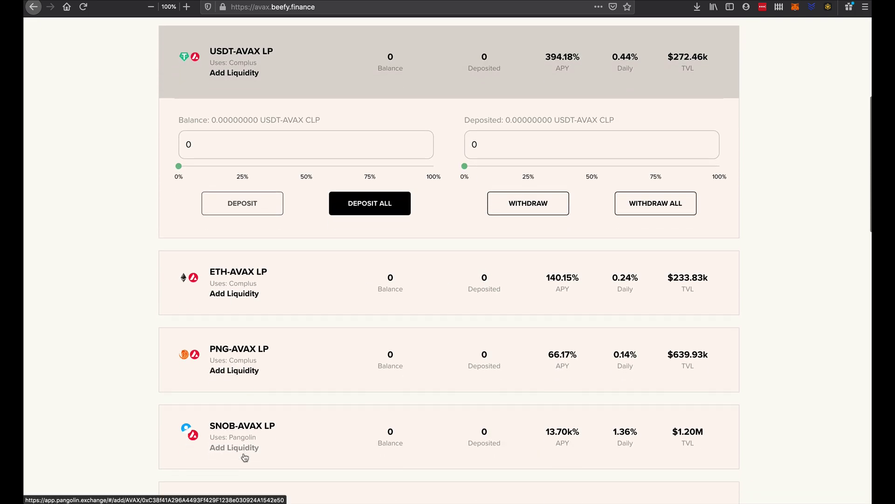
pyautogui.scroll(-2, 244, 450)
pyautogui.scroll(-1, 245, 457)
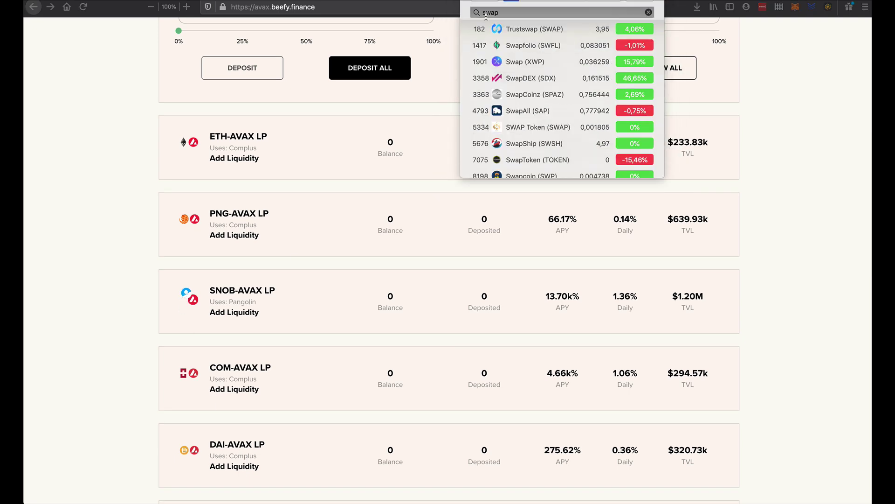
pyautogui.click(503, 14)
pyautogui.write('snob')
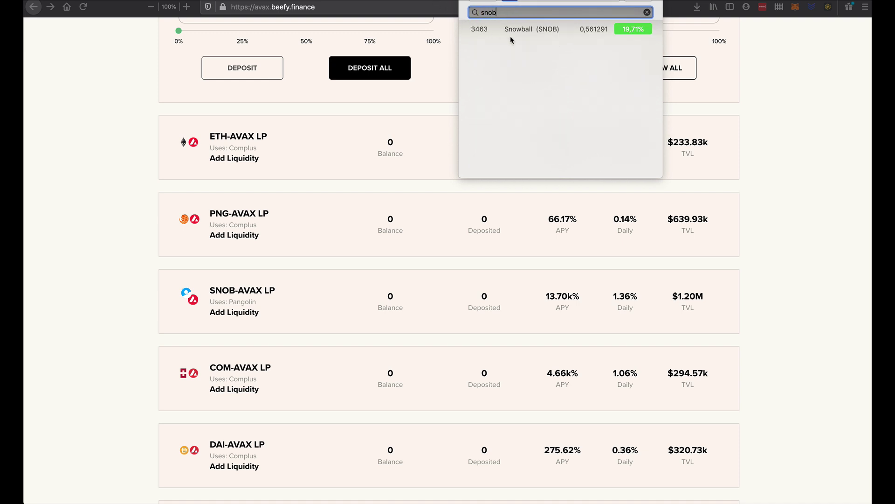
pyautogui.click(548, 34)
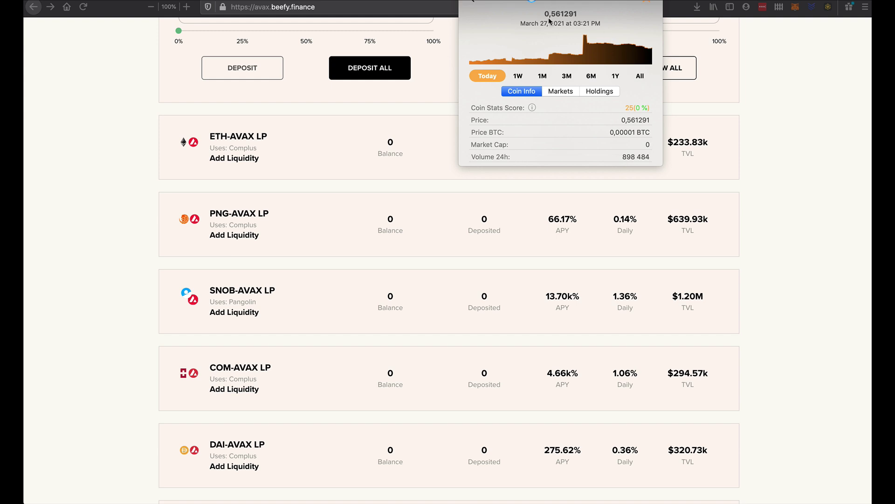
pyautogui.click(564, 93)
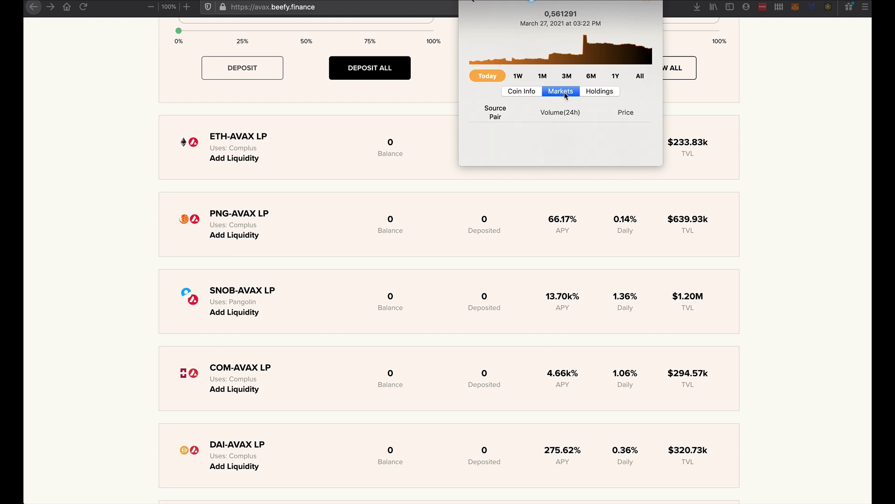
pyautogui.click(835, 90)
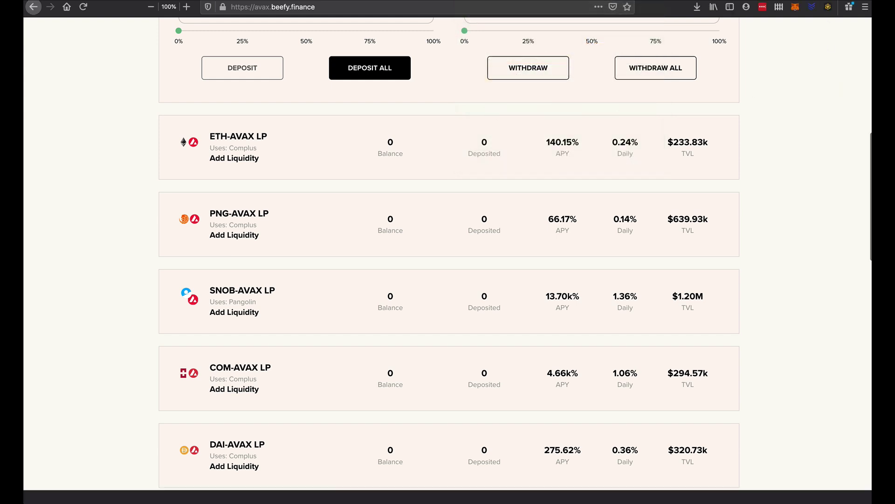
pyautogui.press('super+t')
# - Find Snowball (SNOB) on coingecko.com and copy its C-Chain contract address from the explorer
pyautogui.write('coinm')
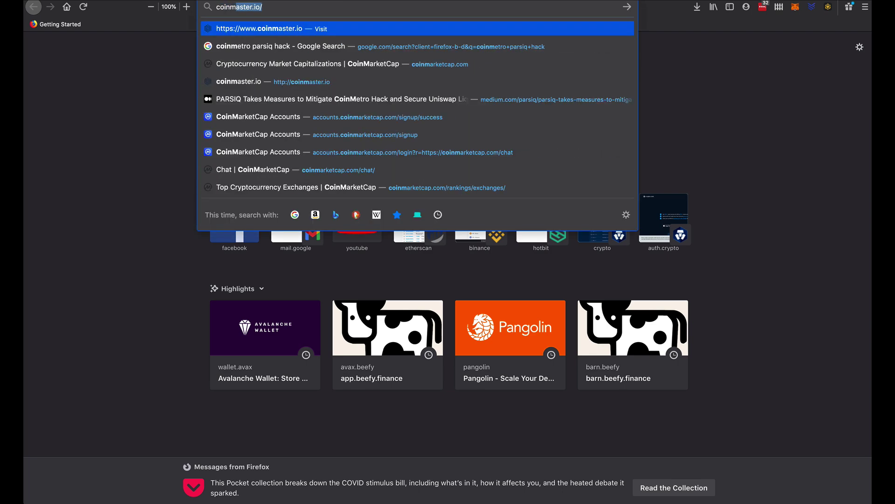
pyautogui.press('BackSpace')
pyautogui.press('BackSpace')
pyautogui.write('g')
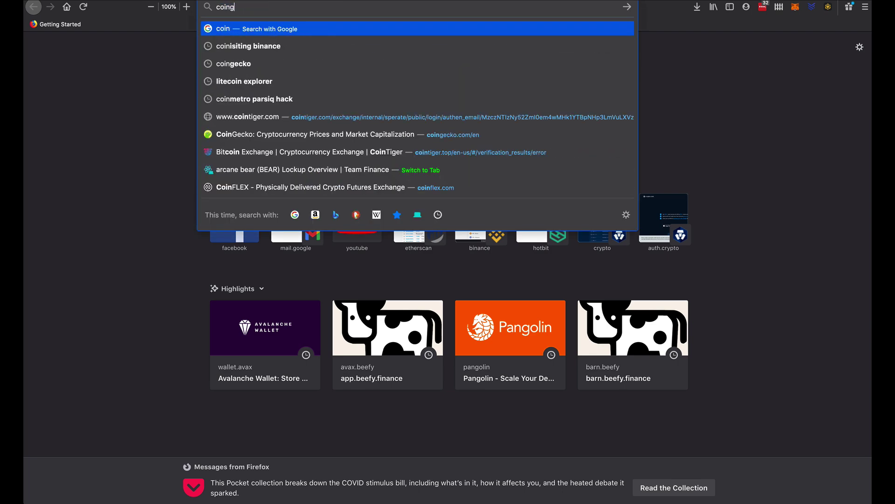
pyautogui.write('ecko.com/')
pyautogui.press('Return')
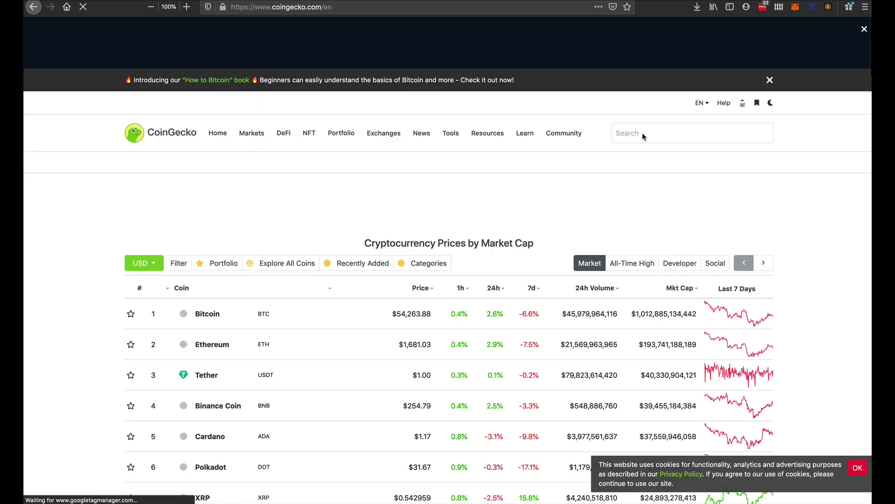
pyautogui.click(636, 135)
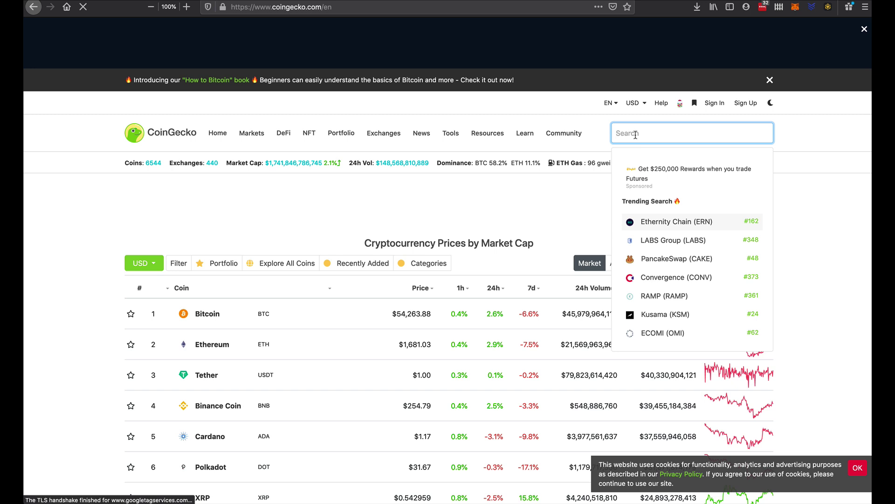
pyautogui.write('snob')
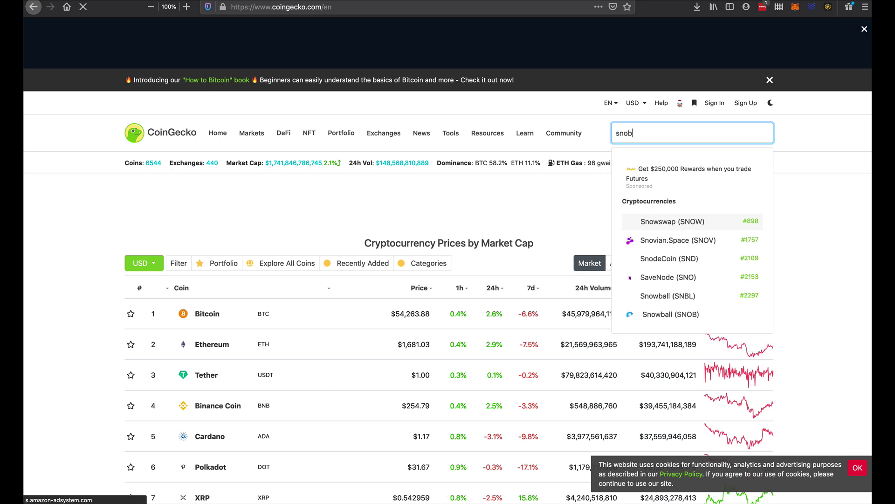
pyautogui.click(659, 223)
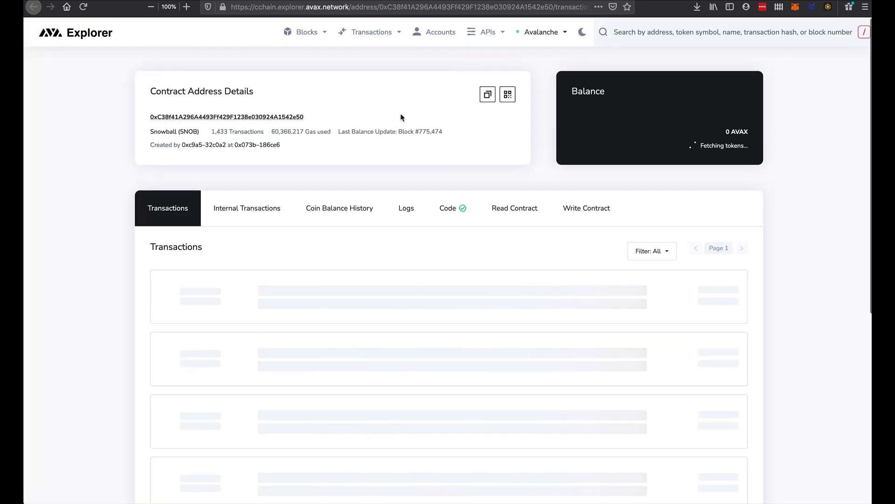
pyautogui.click(488, 96)
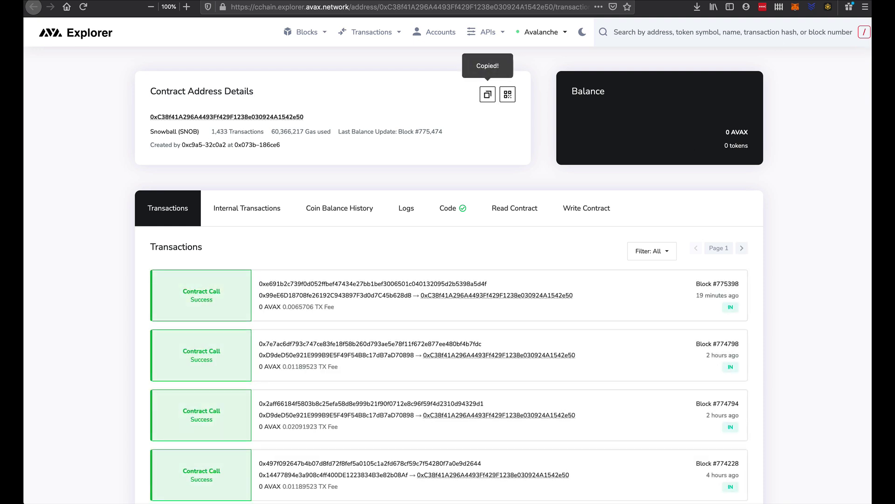
# - Set Pangolin's swap to receive exactly 30 SNOB for AVAX, finding SNOB by its pasted contract address
pyautogui.hotkey('ctrl', 'Tab')
pyautogui.moveTo(400, 99); pyautogui.dragTo(330, 99)
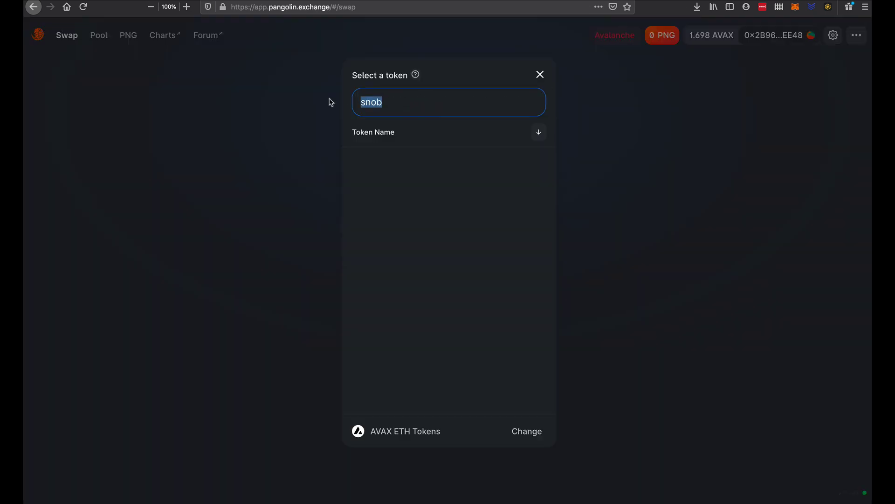
pyautogui.hotkey('ctrl', 'v')
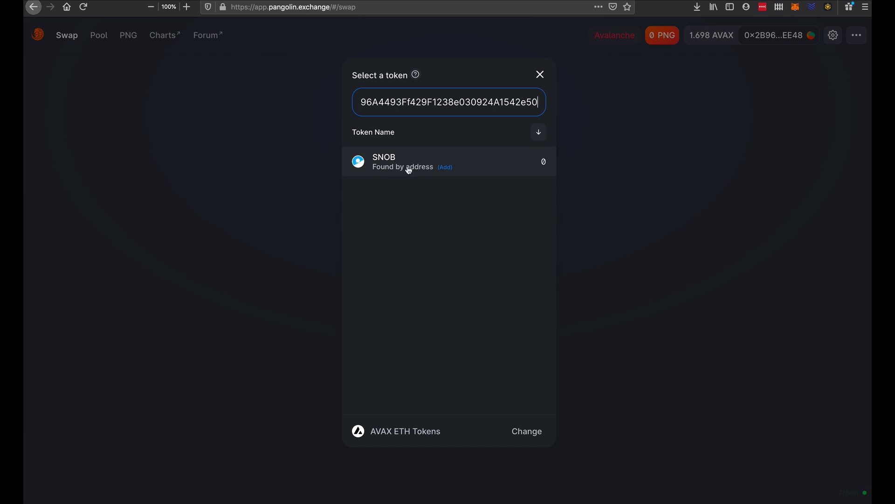
pyautogui.click(430, 170)
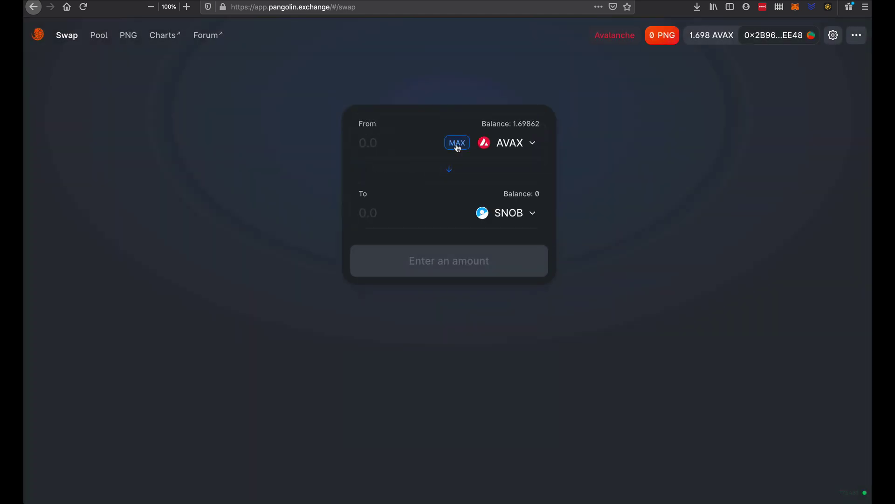
pyautogui.click(456, 142)
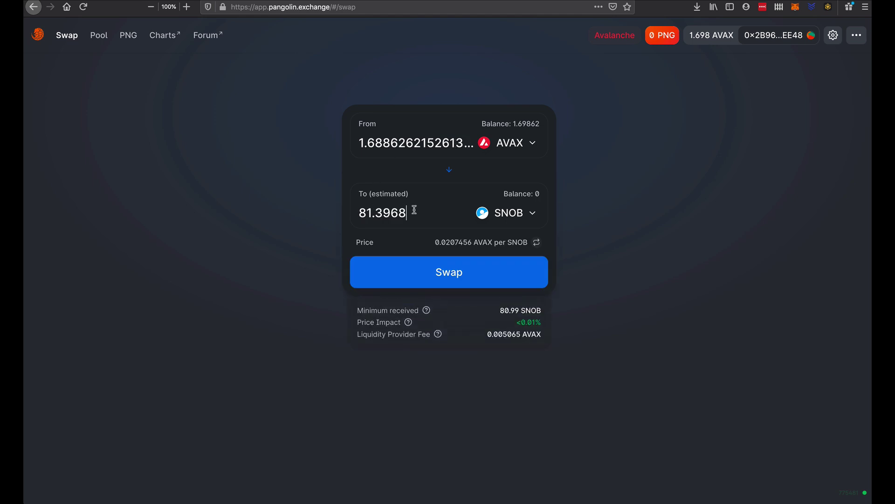
pyautogui.moveTo(414, 210); pyautogui.dragTo(272, 216)
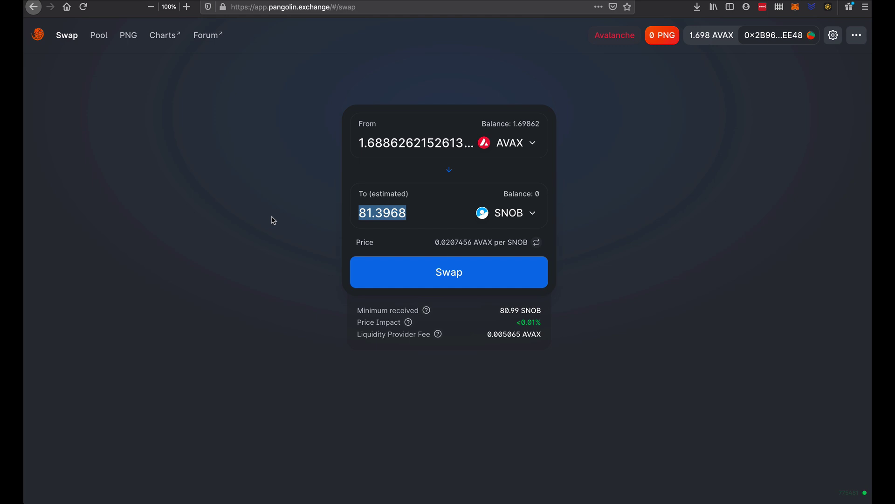
pyautogui.write('30')
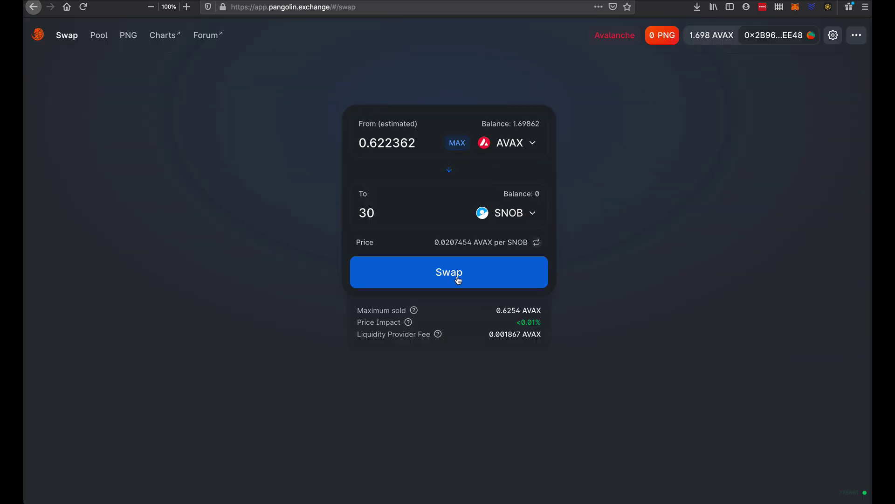
# - Confirm the 0.622362 AVAX to 30 SNOB swap on Pangolin and approve it in MetaMask
pyautogui.click(459, 278)
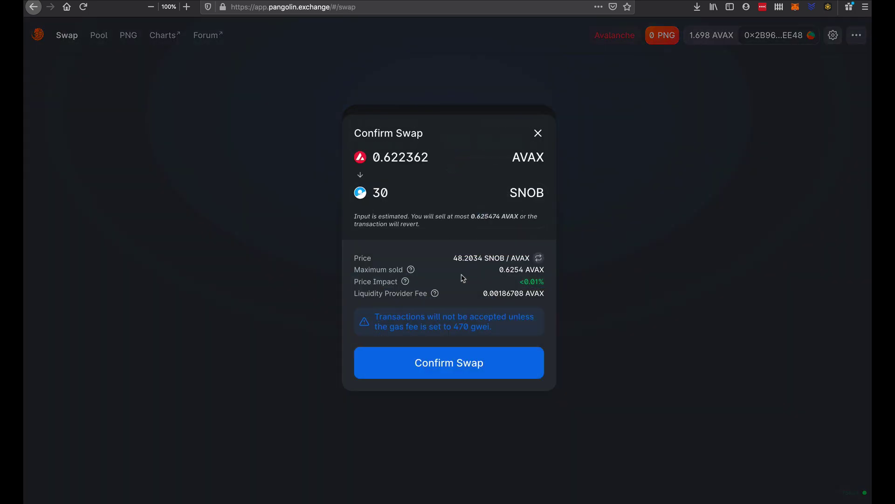
pyautogui.click(485, 365)
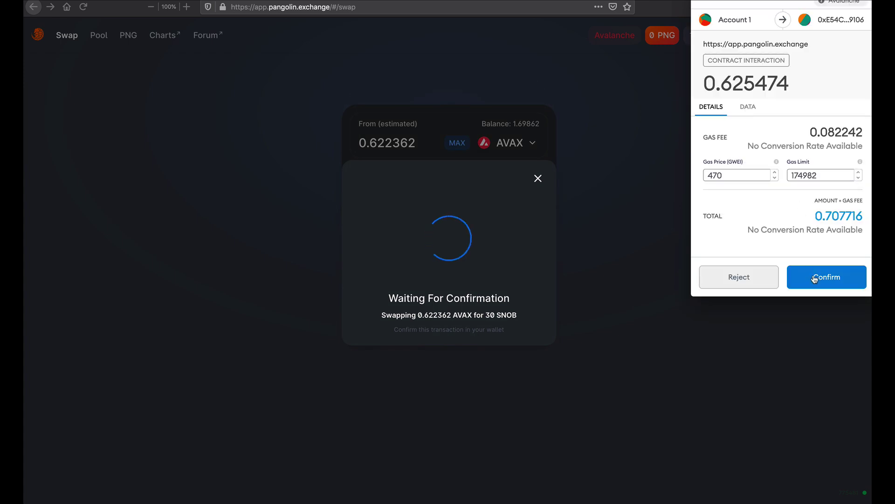
pyautogui.click(814, 278)
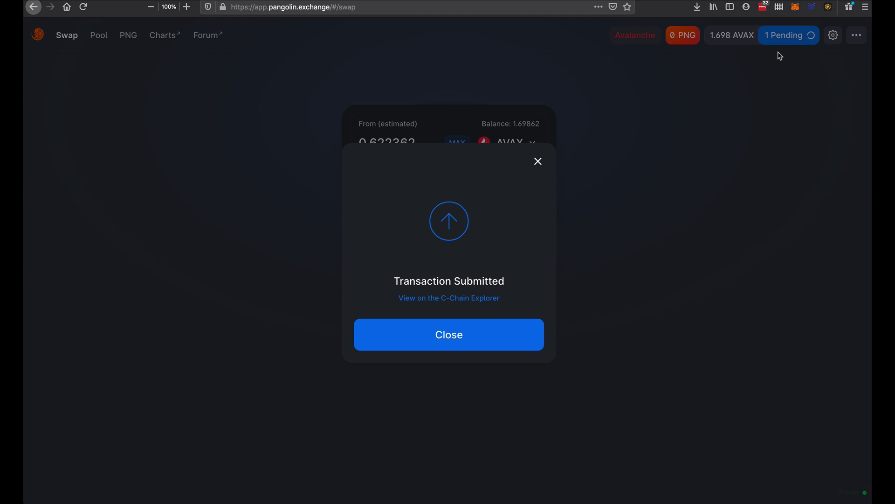
# - Dismiss the swap notice and go to Pangolin's Pool > Add Liquidity page
pyautogui.click(439, 344)
pyautogui.click(102, 37)
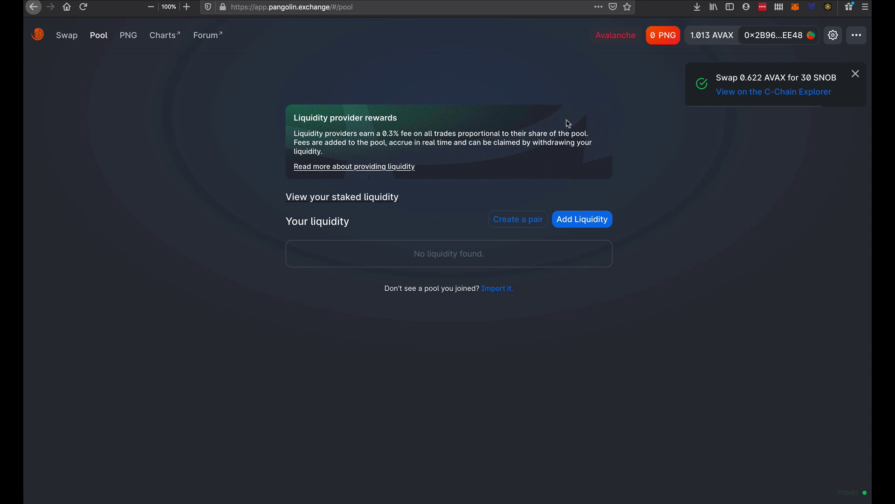
pyautogui.click(579, 219)
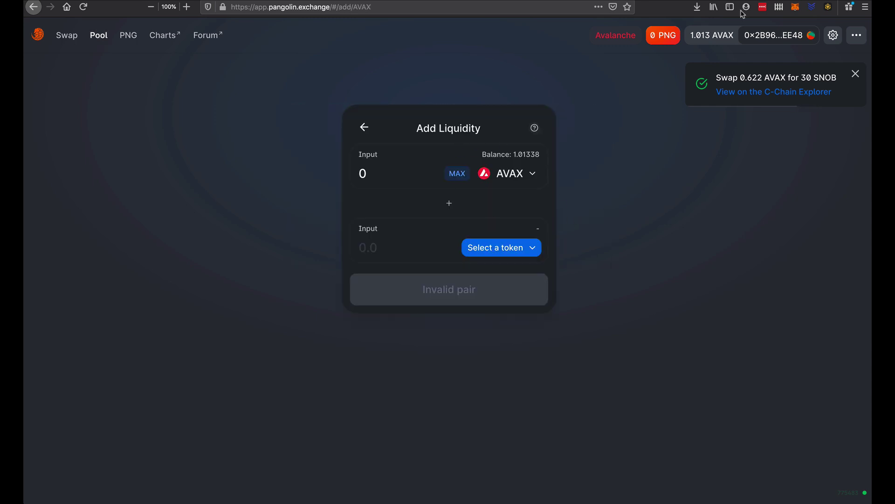
pyautogui.hotkey('ctrl', 'Tab')
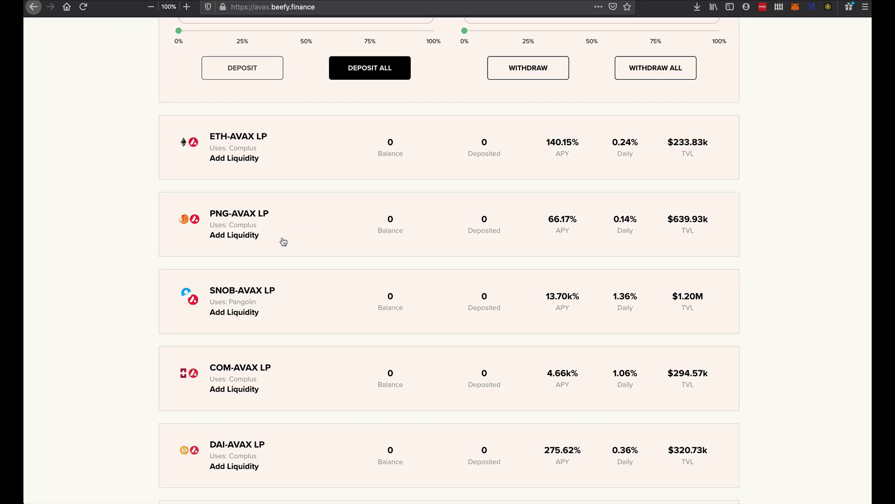
pyautogui.hotkey('ctrl', 'Tab')
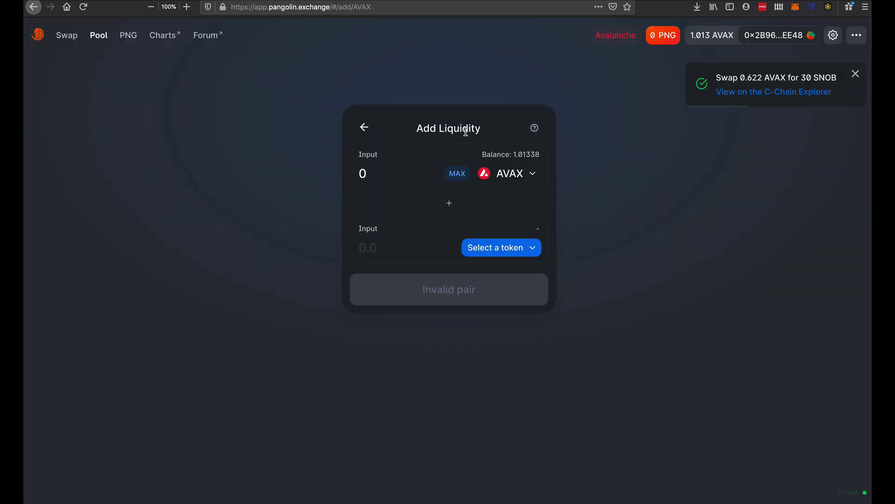
# - Choose SNOB as the first liquidity token by pasting its contract address
pyautogui.click(524, 176)
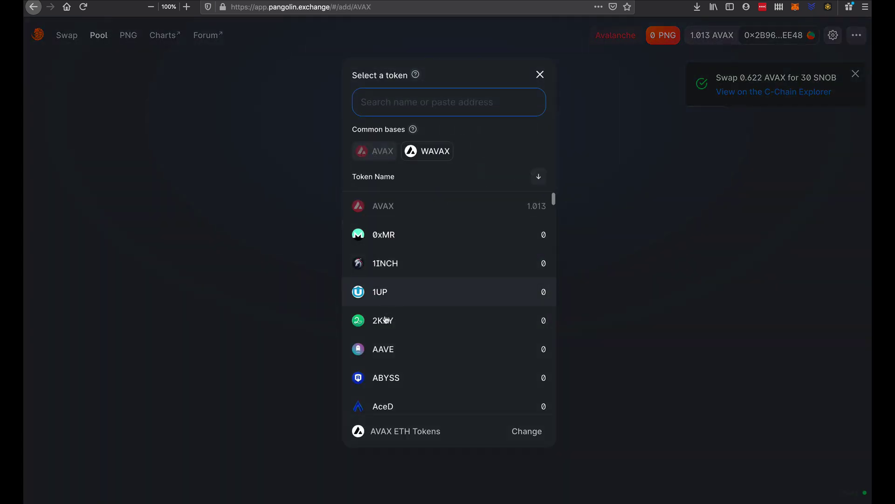
pyautogui.write('sn')
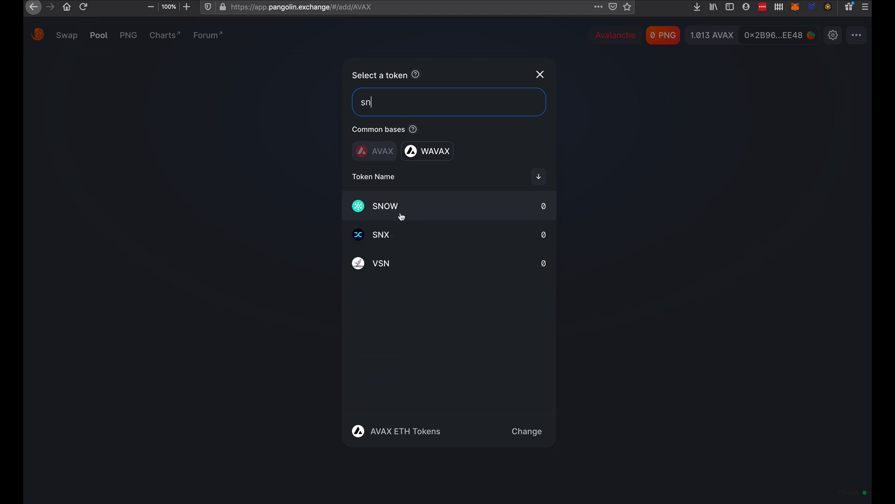
pyautogui.write('ob')
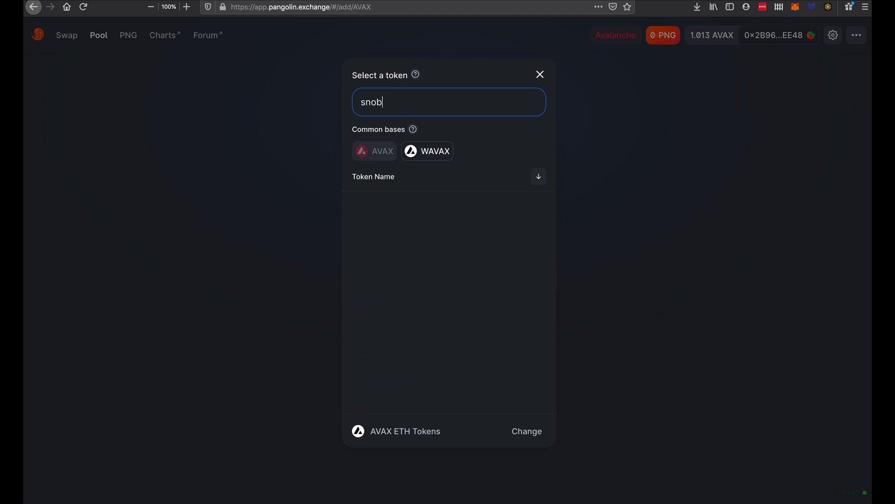
pyautogui.press('BackSpace')
pyautogui.press('BackSpace')
pyautogui.press('BackSpace')
pyautogui.press('BackSpace')
pyautogui.hotkey('ctrl', 'v')
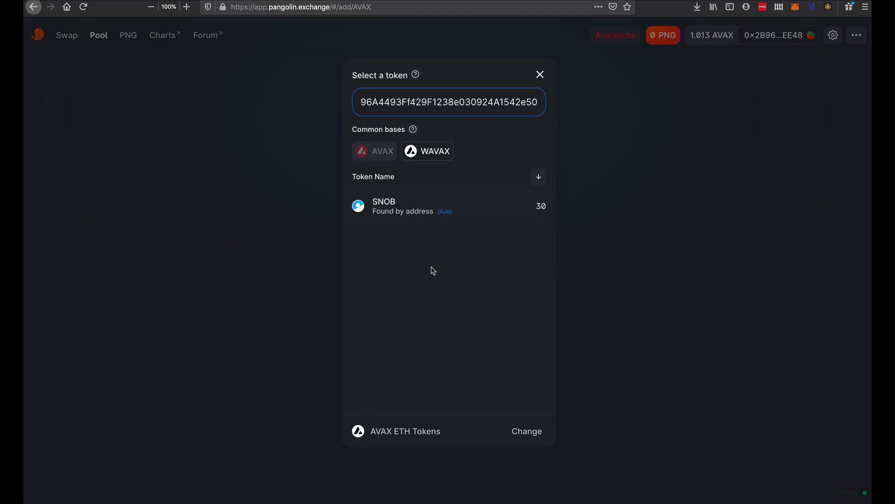
pyautogui.click(406, 203)
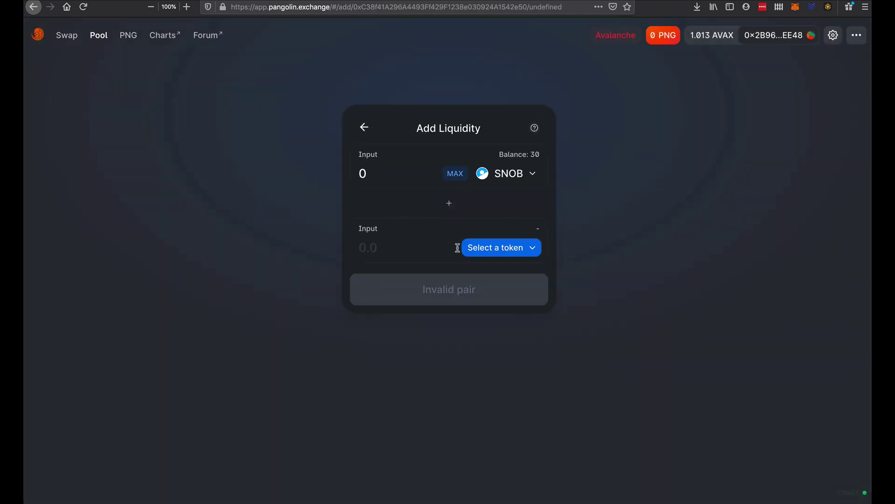
pyautogui.click(486, 256)
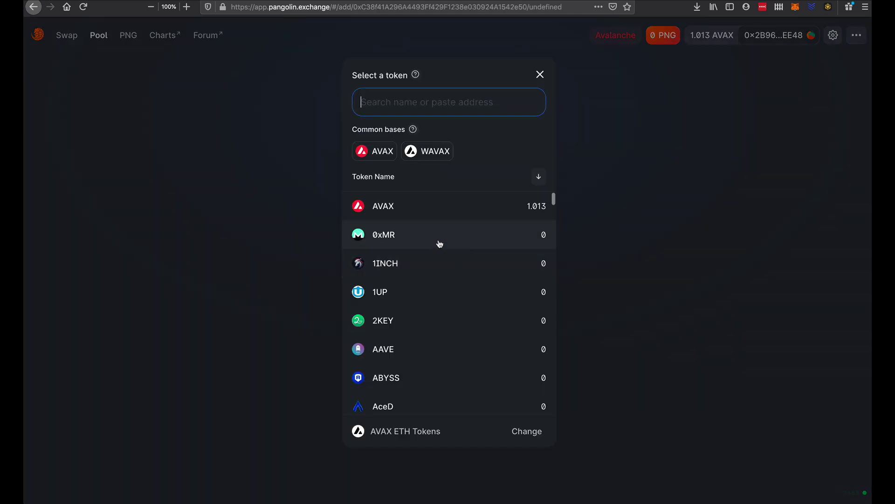
# - Pair the full 30 SNOB balance with AVAX and approve SNOB spending in MetaMask
pyautogui.click(398, 215)
pyautogui.click(456, 176)
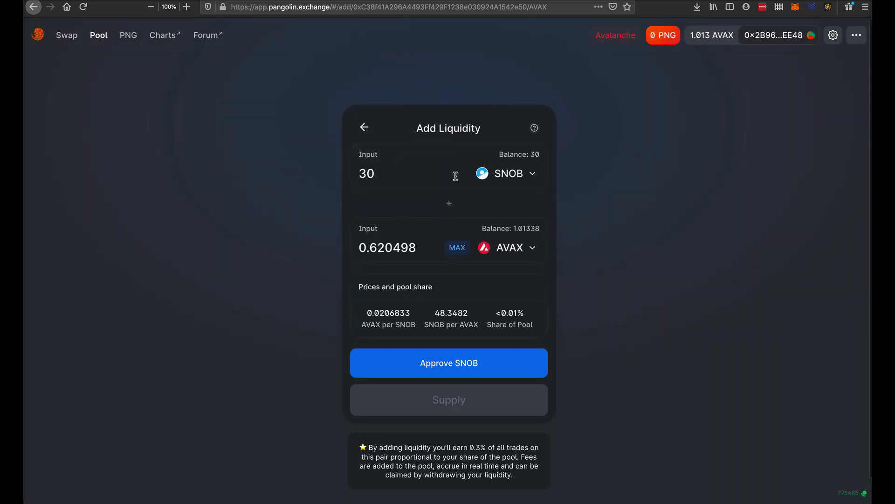
pyautogui.click(471, 366)
pyautogui.scroll(-1, 827, 152)
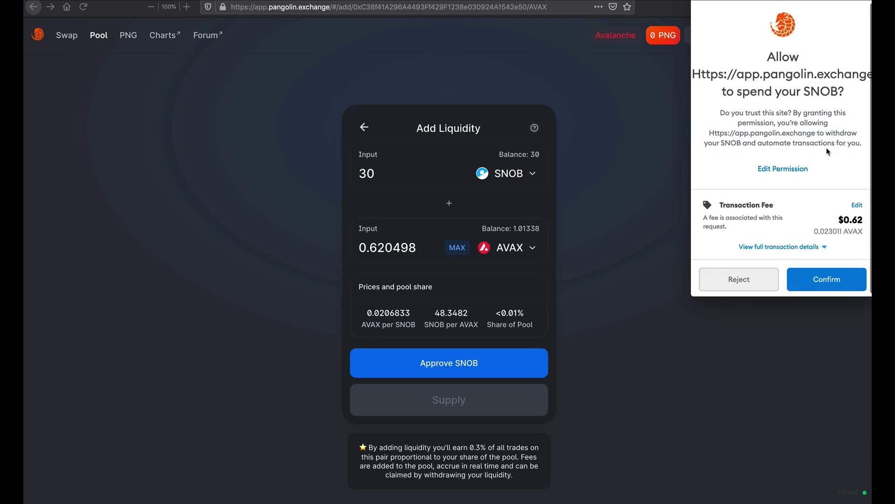
pyautogui.click(837, 279)
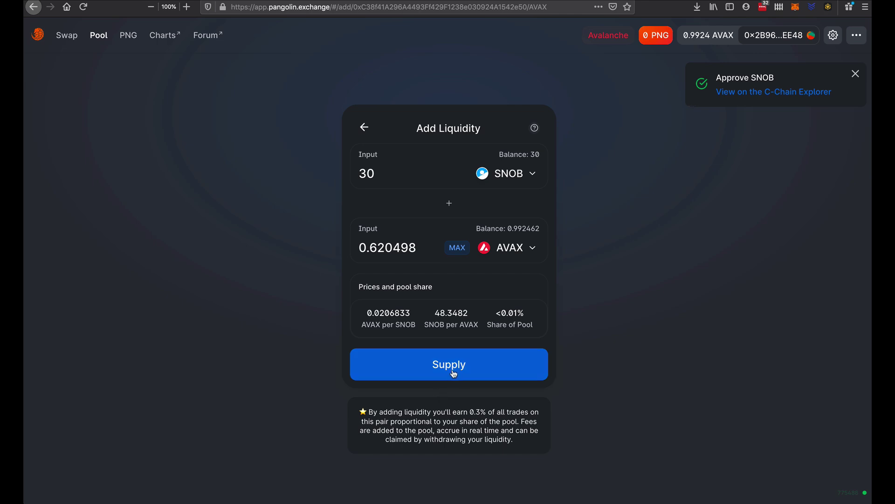
# - Supply 30 SNOB and 0.620498 AVAX to the AVAX/SNOB pool, confirming in MetaMask
pyautogui.click(454, 371)
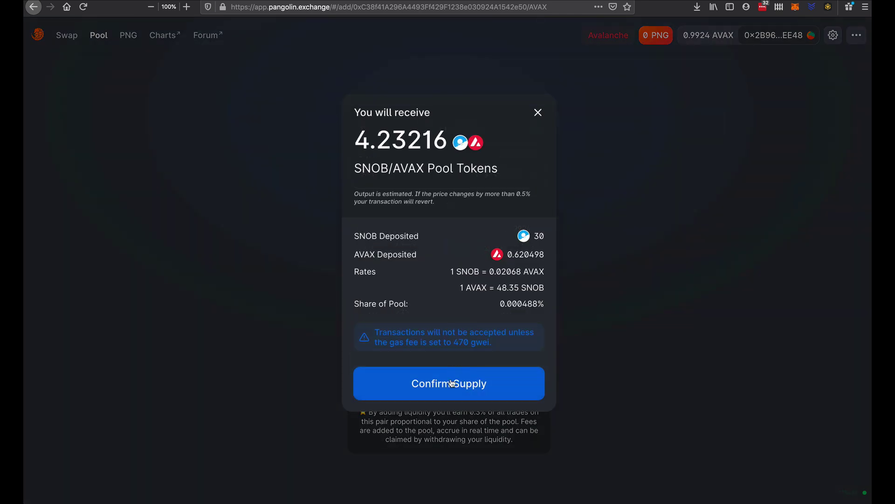
pyautogui.click(452, 383)
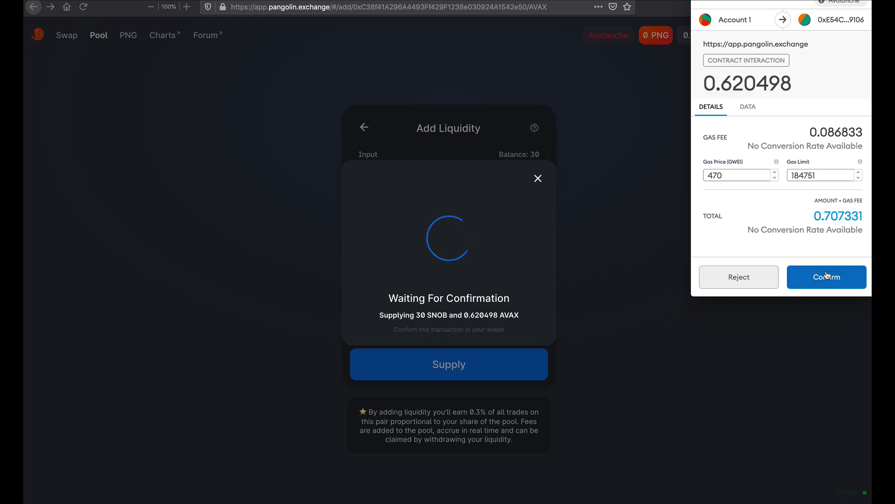
pyautogui.click(827, 276)
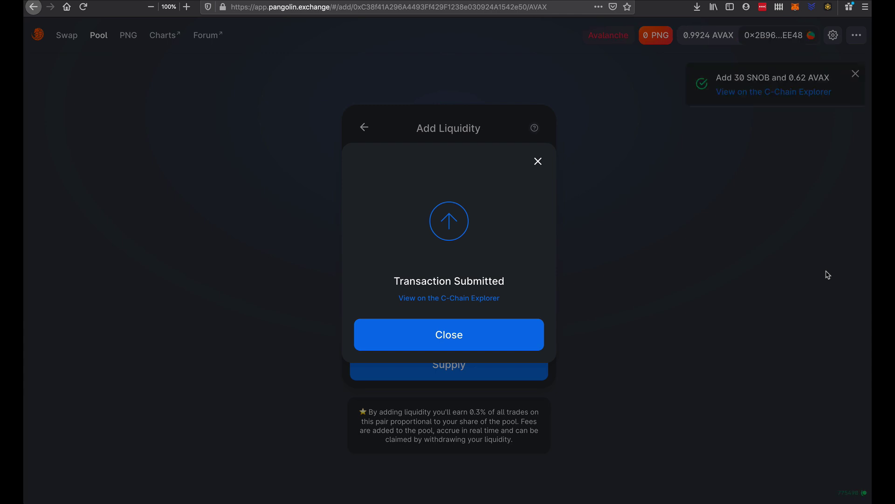
pyautogui.click(450, 334)
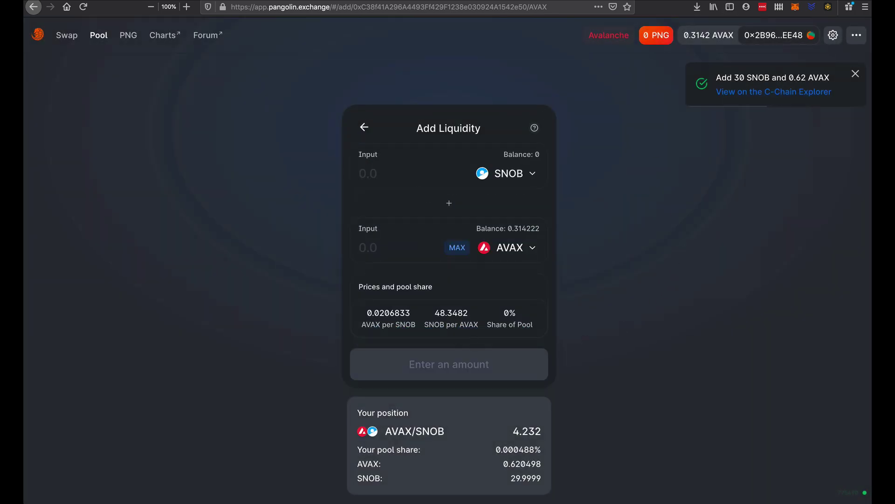
# - Approve the SNOB-AVAX LP vault on Beefy to spend the PGL tokens, confirming in MetaMask
pyautogui.hotkey('ctrl', 'Tab')
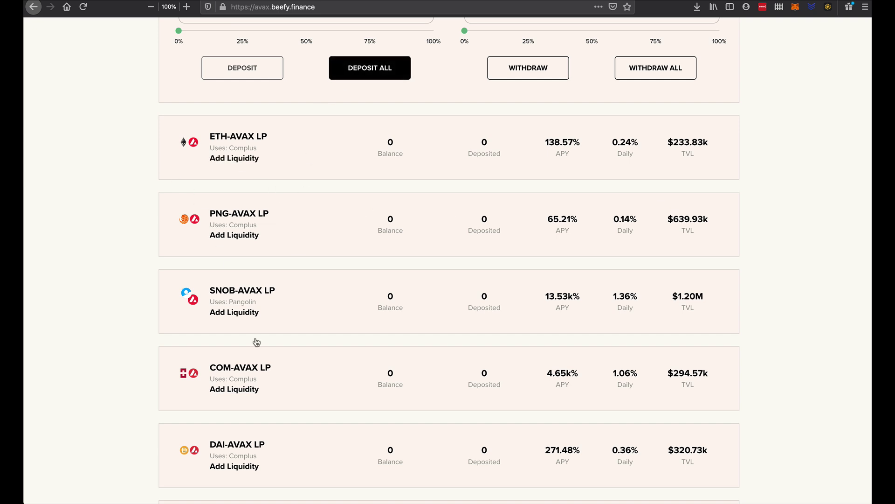
pyautogui.click(680, 290)
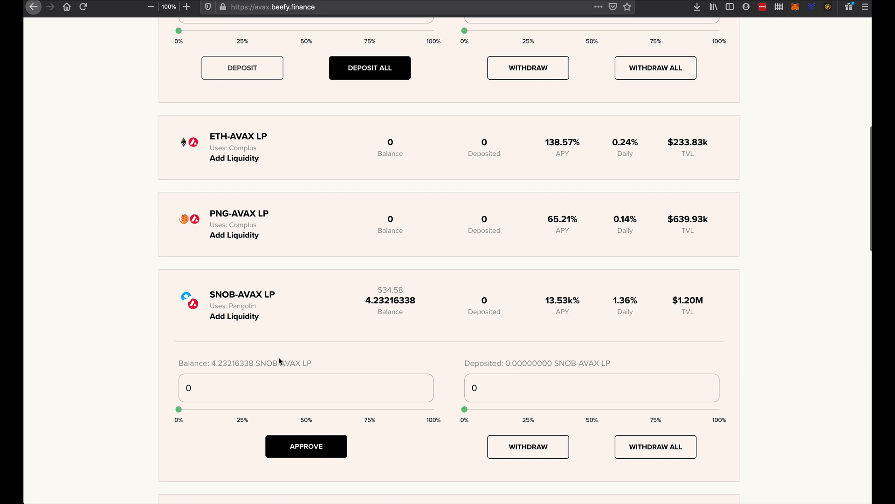
pyautogui.click(294, 452)
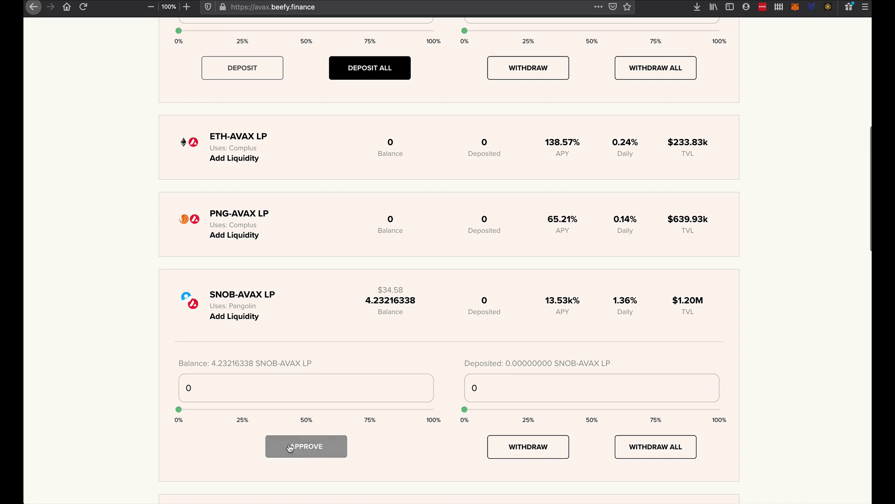
pyautogui.click(316, 452)
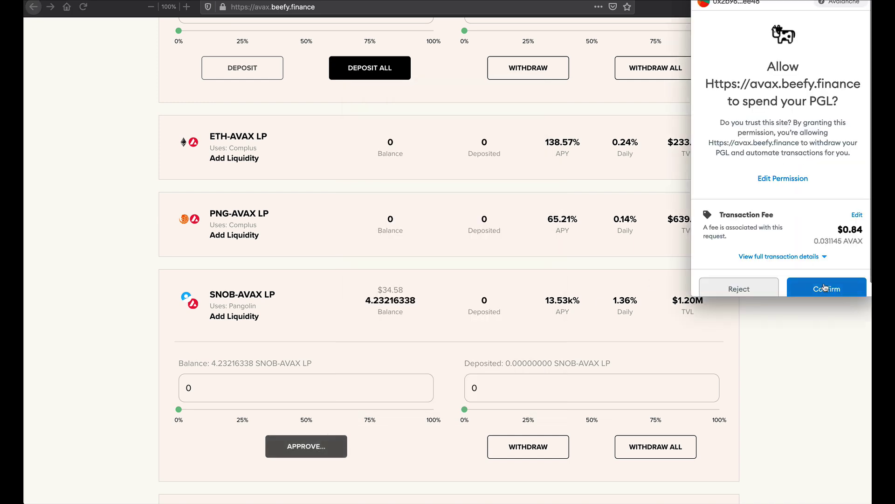
pyautogui.click(825, 287)
# - Check the wallet's AVAX balance while the vault approval completes
pyautogui.scroll(2, 734, 289)
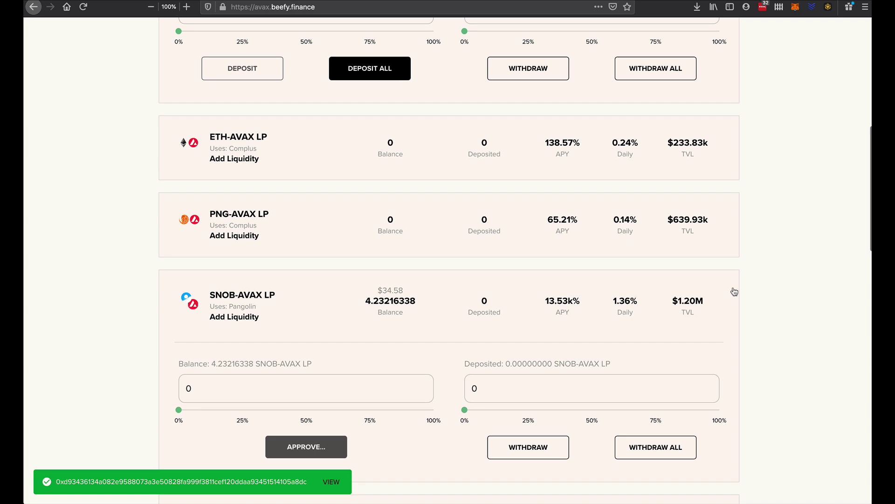
pyautogui.scroll(8, 734, 291)
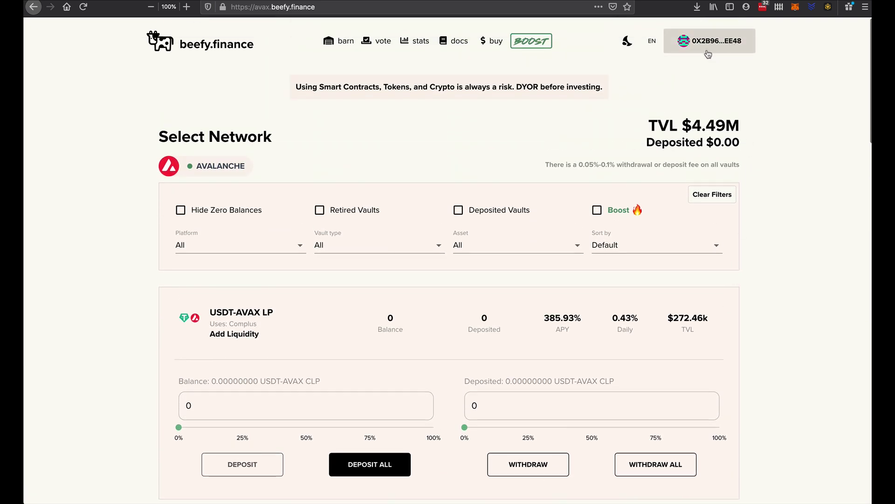
pyautogui.scroll(-9, 759, 207)
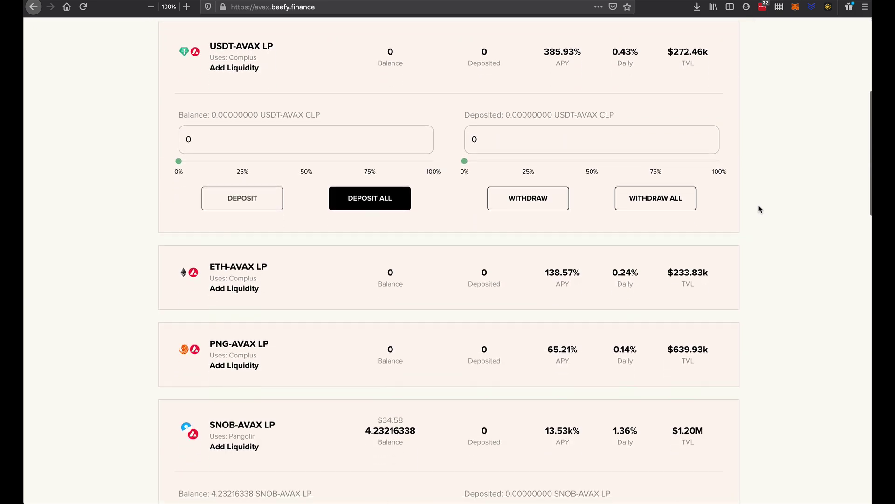
pyautogui.click(795, 6)
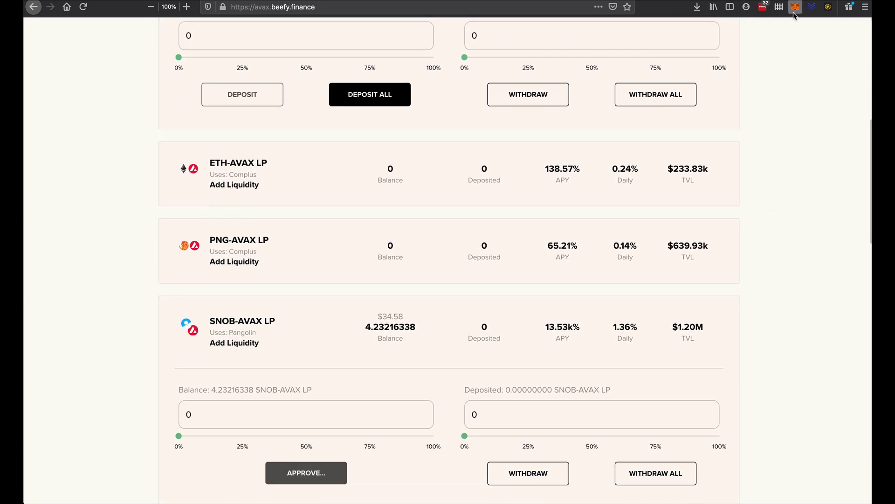
pyautogui.click(843, 99)
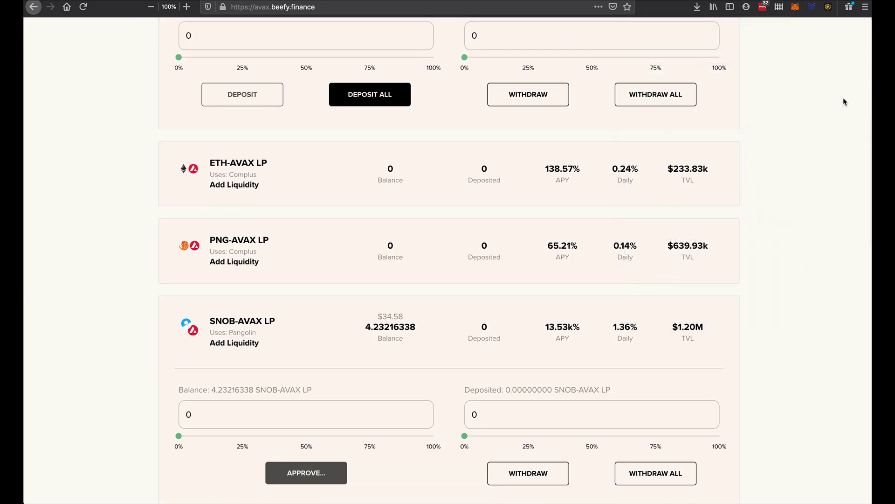
pyautogui.scroll(-3, 433, 316)
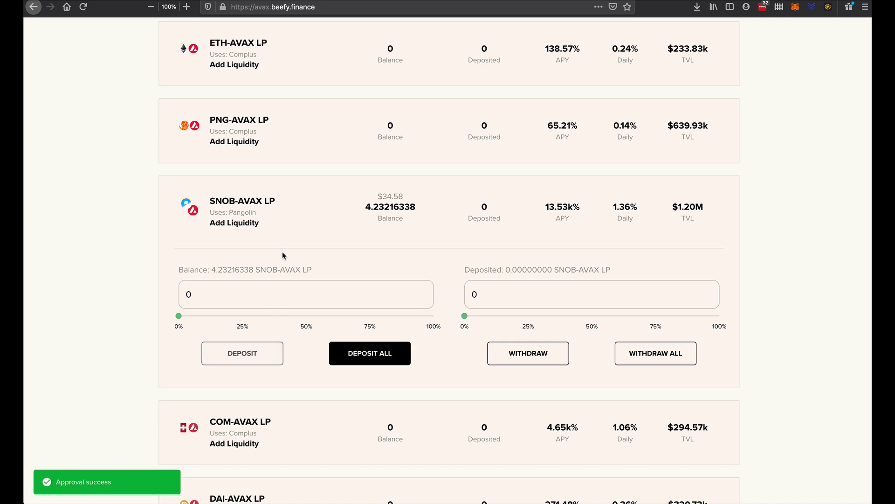
# - Deposit all 4.2321 SNOB-AVAX LP tokens into the Beefy vault, confirming in MetaMask
pyautogui.click(390, 359)
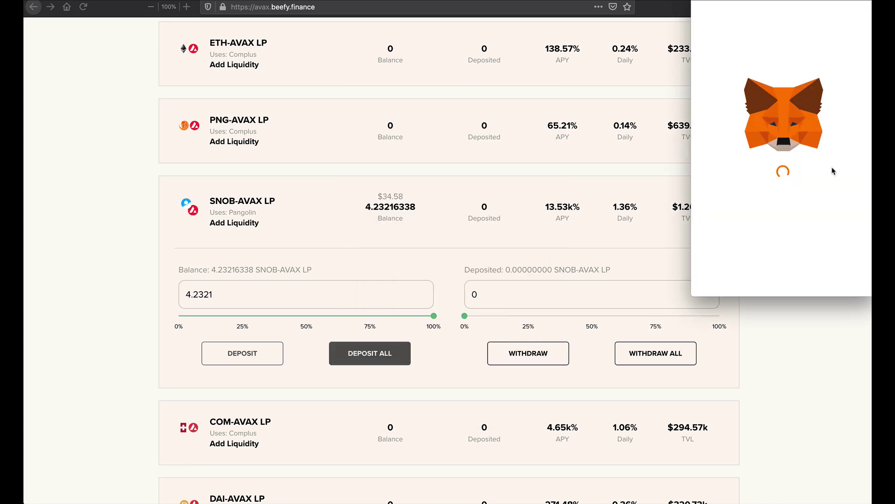
pyautogui.click(829, 278)
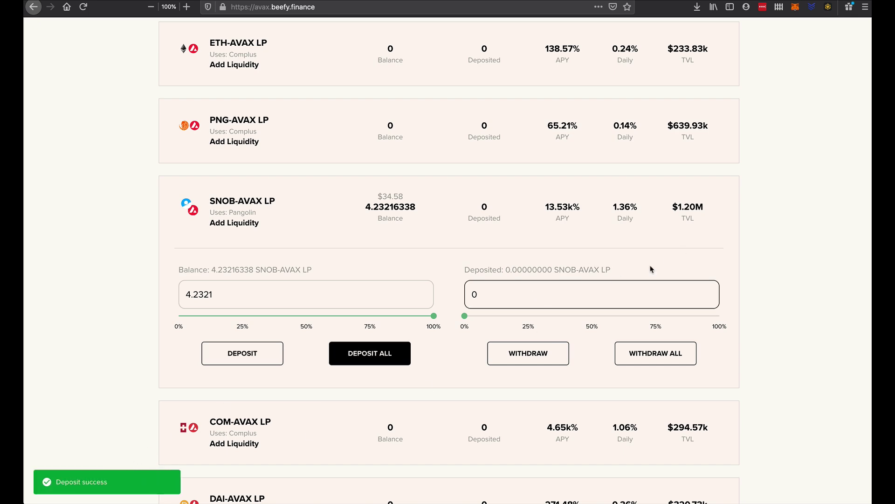
pyautogui.scroll(15, 652, 269)
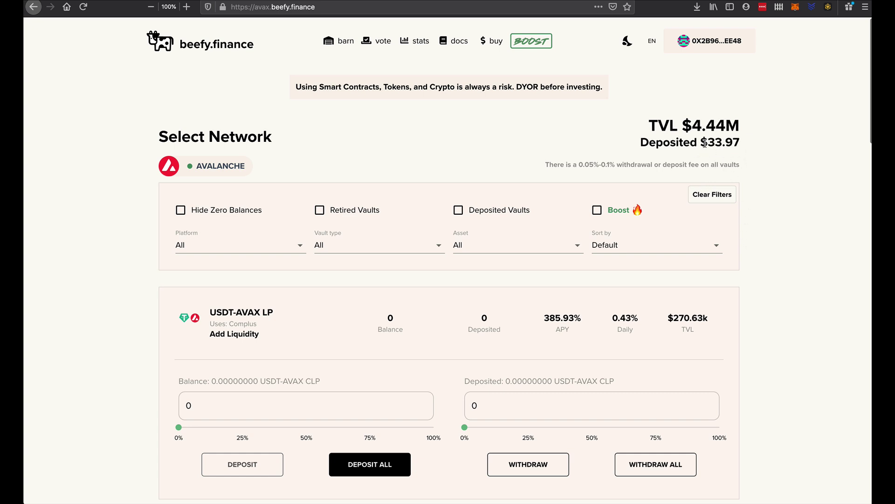
# - Highlight the $33.97 Deposited total and scroll down to the SNOB-AVAX vault
pyautogui.moveTo(707, 143); pyautogui.dragTo(779, 151)
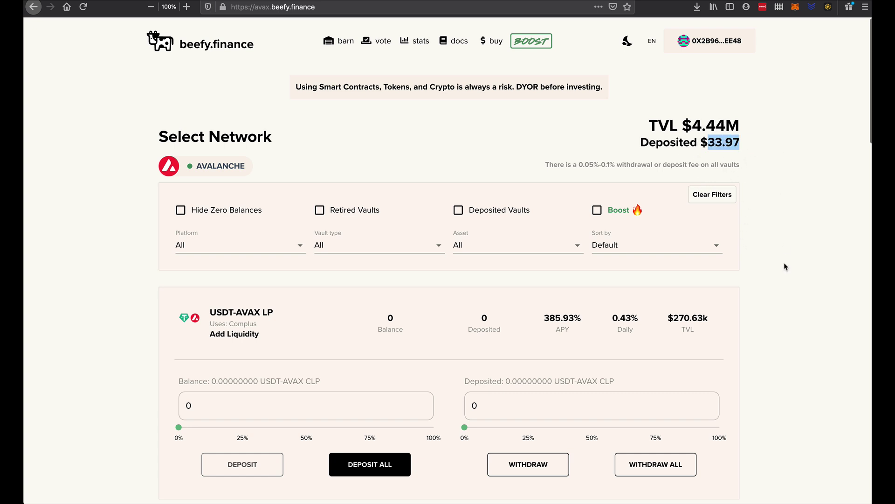
pyautogui.scroll(-3, 784, 267)
pyautogui.scroll(-2, 609, 224)
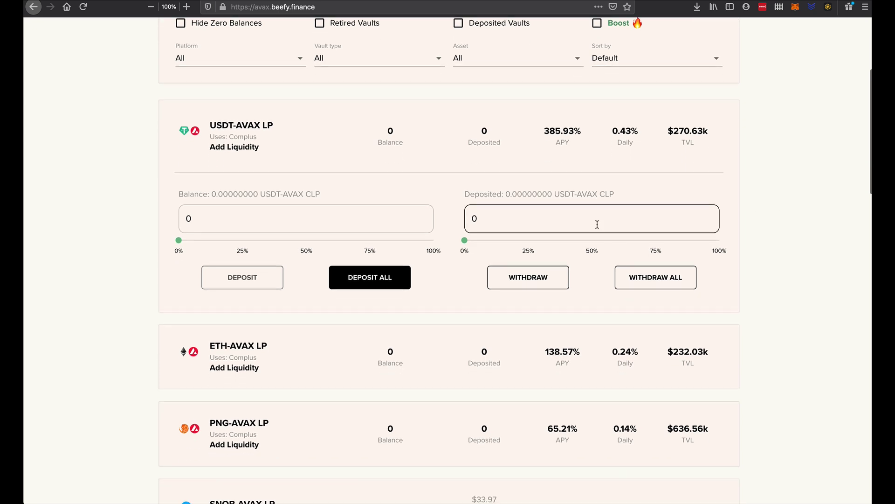
pyautogui.scroll(-2, 598, 224)
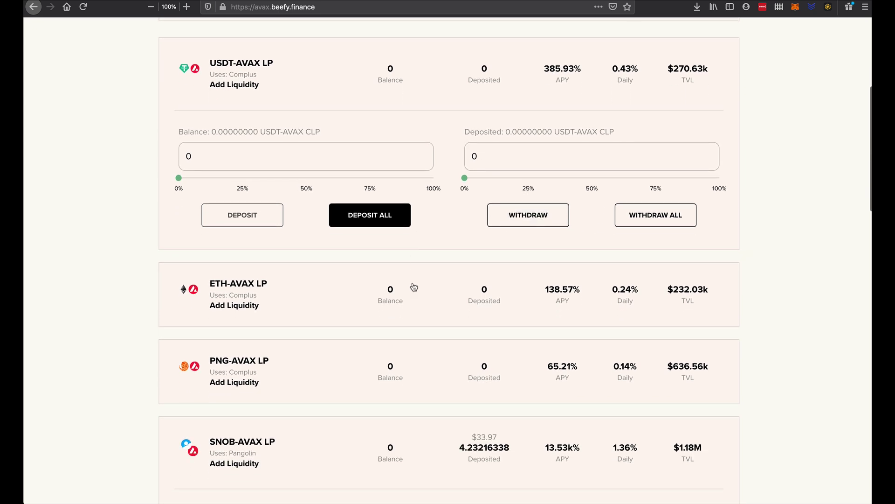
pyautogui.scroll(-1, 254, 423)
pyautogui.scroll(-2, 254, 424)
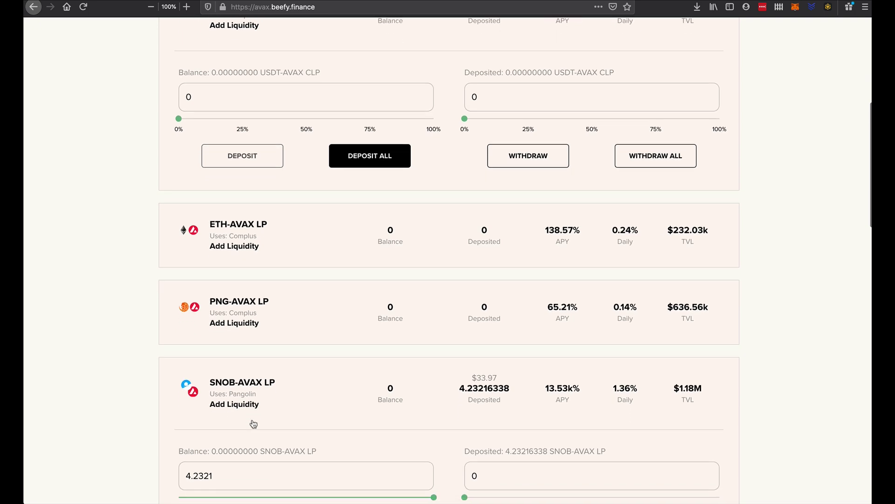
# - Collapse the USDT-AVAX vault details to view the SNOB-AVAX vault's 4.23216338 LP
pyautogui.scroll(5, 252, 419)
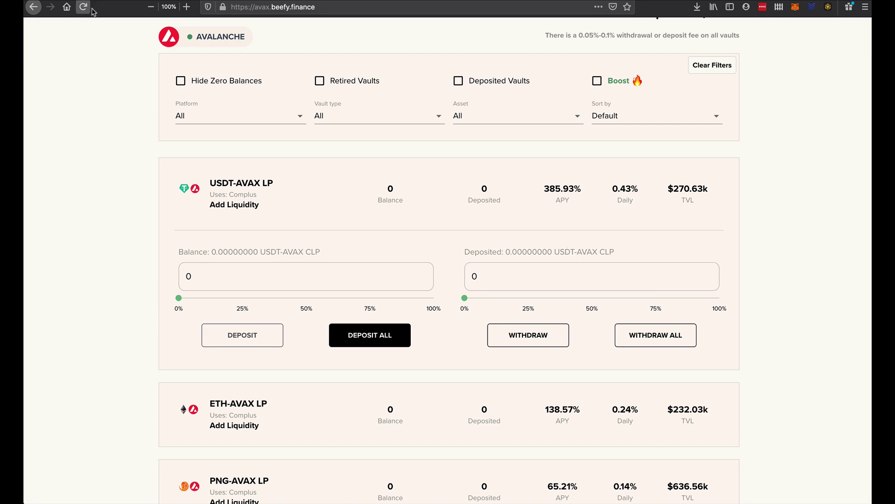
pyautogui.scroll(1, 187, 314)
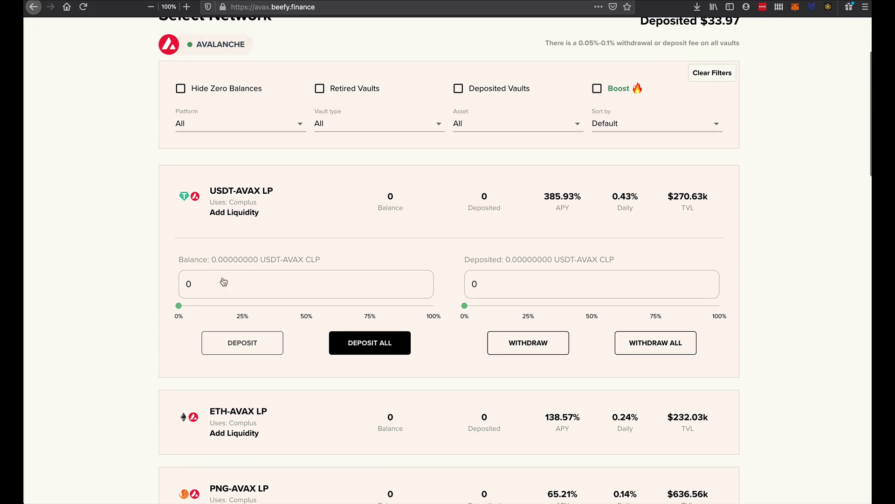
pyautogui.click(608, 198)
pyautogui.scroll(-5, 595, 243)
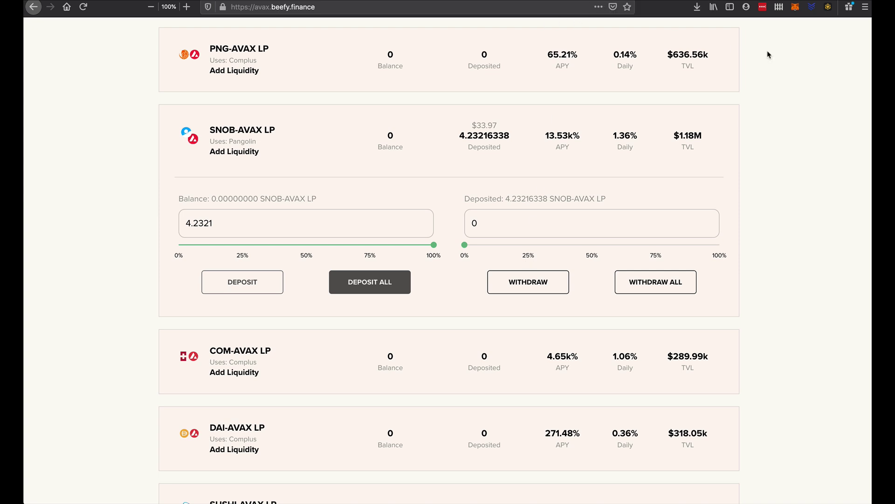
pyautogui.click(797, 8)
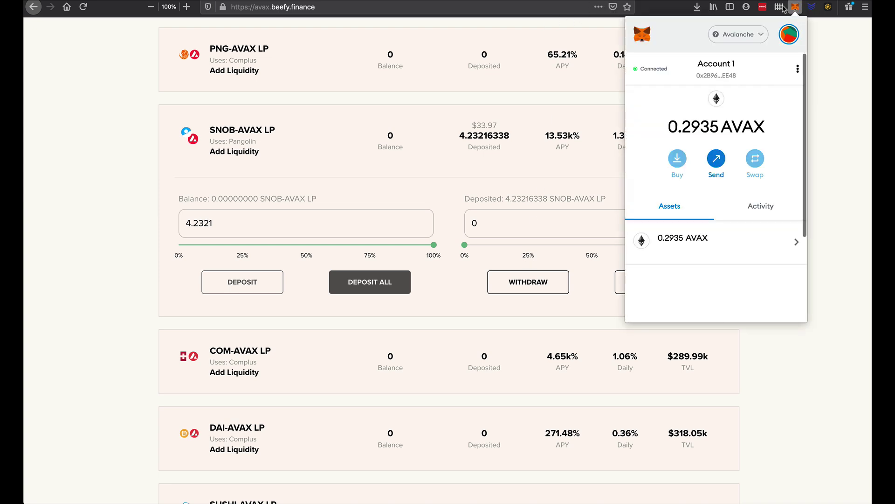
pyautogui.click(856, 135)
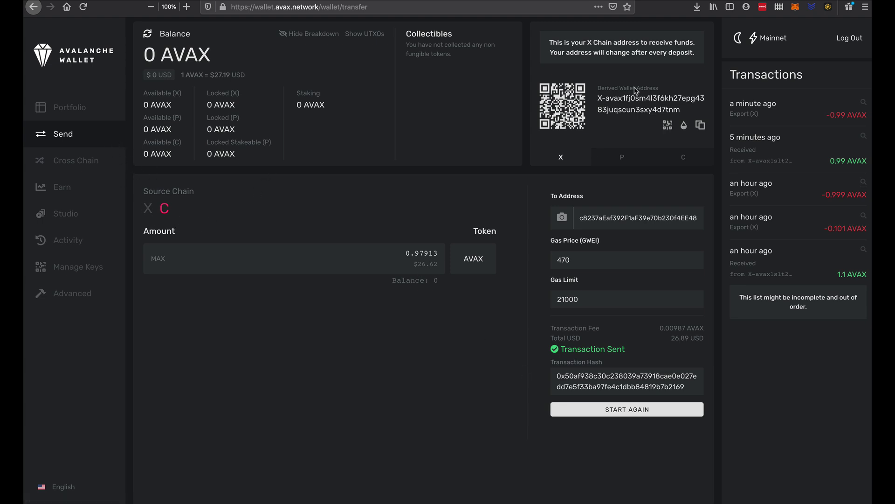
pyautogui.click(795, 8)
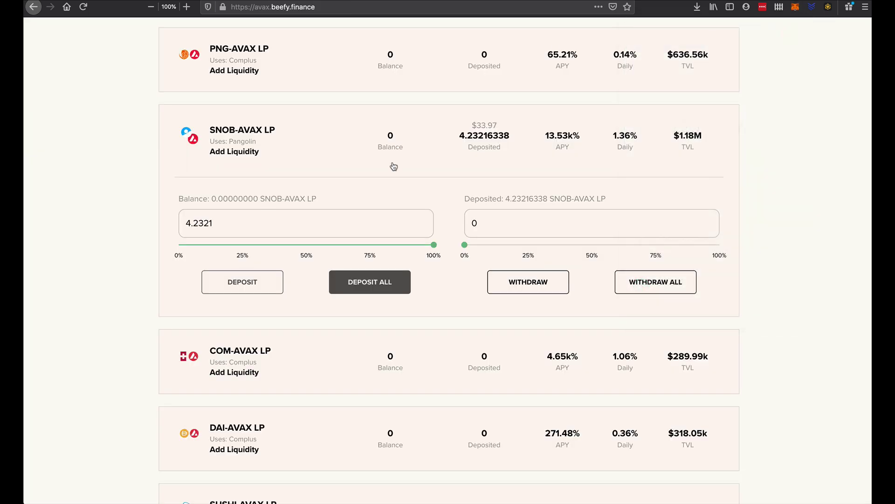
pyautogui.scroll(10, 382, 196)
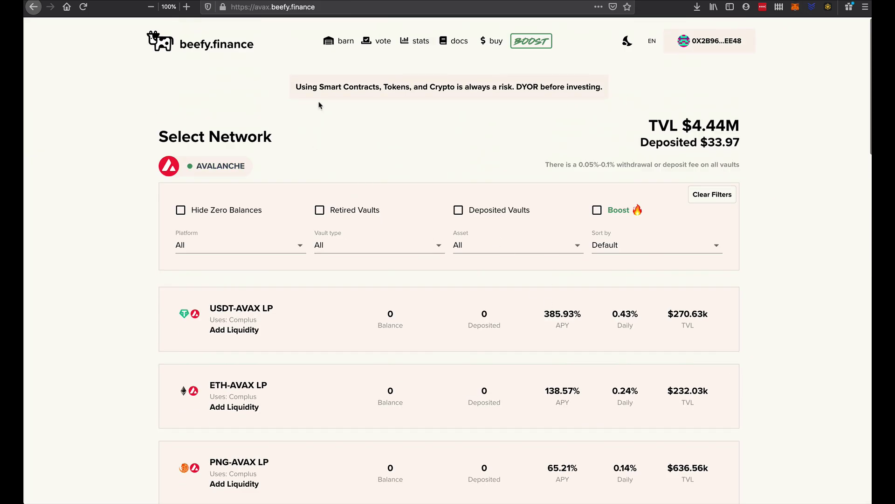
pyautogui.scroll(-4, 436, 250)
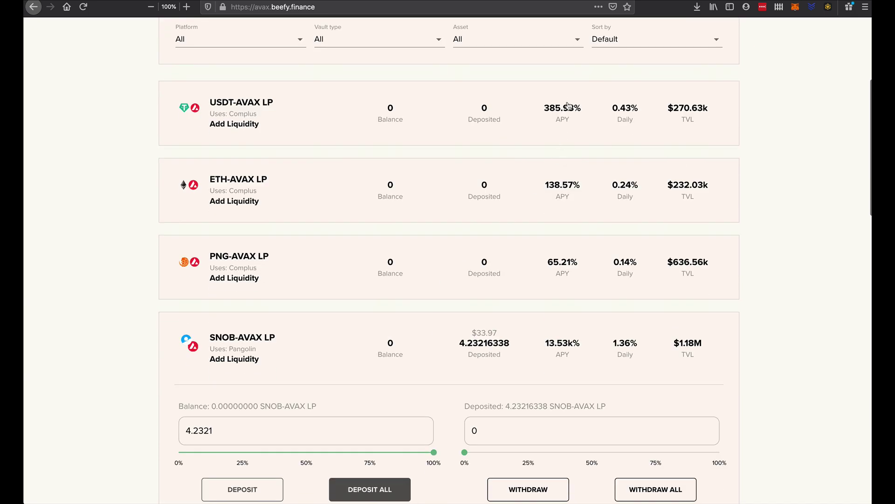
pyautogui.scroll(-1, 563, 270)
pyautogui.scroll(3, 566, 266)
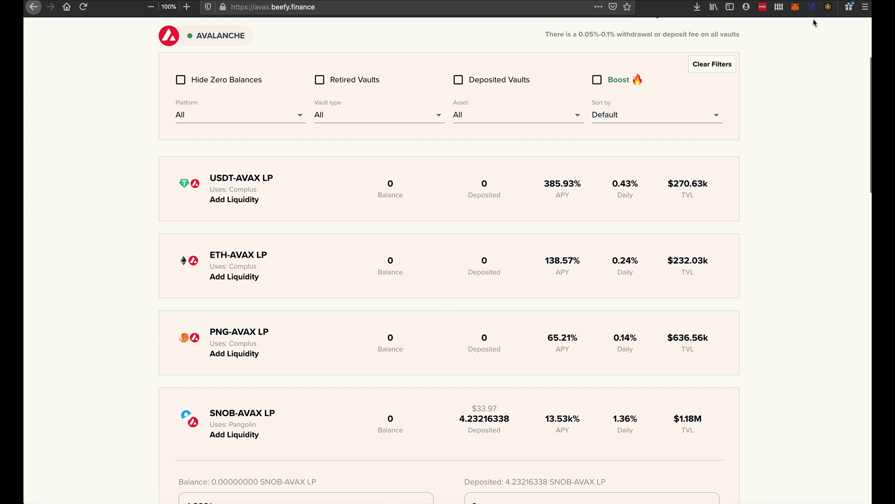
# - In a new tab, search the web for 'compuls crypto' to find Complus Network
pyautogui.press('super+t')
pyautogui.write('comp')
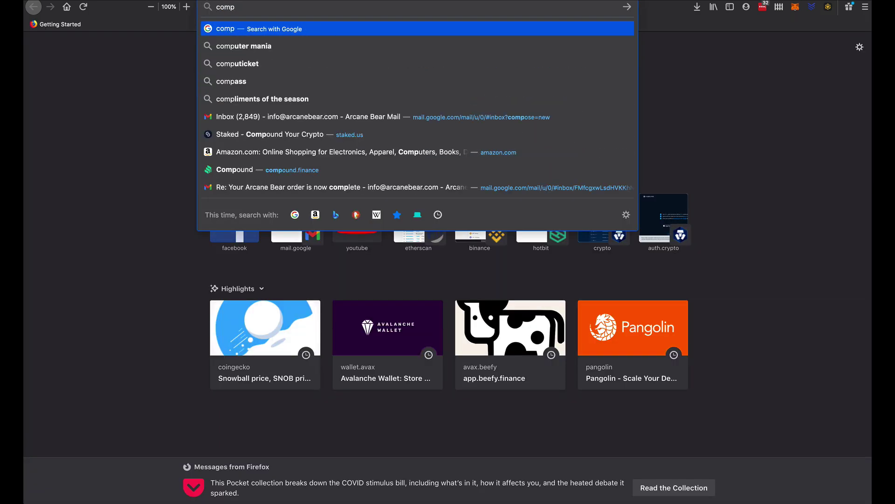
pyautogui.write('uls')
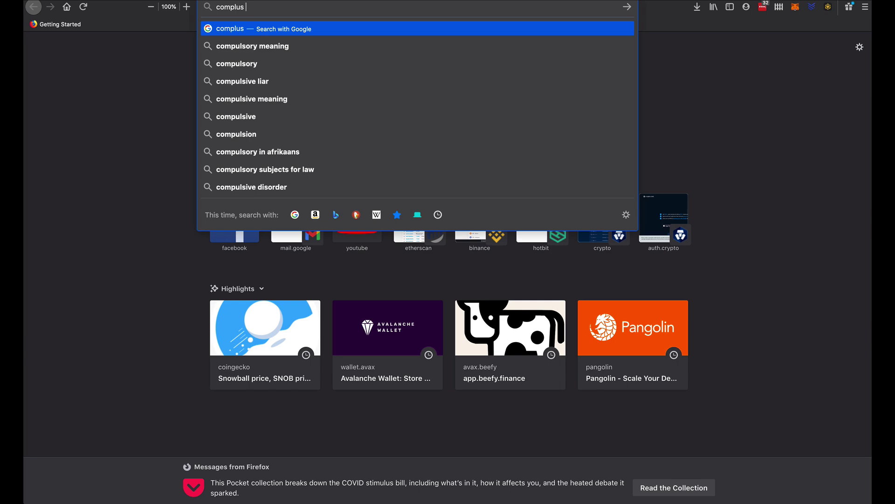
pyautogui.write(' crypto')
pyautogui.press('Return')
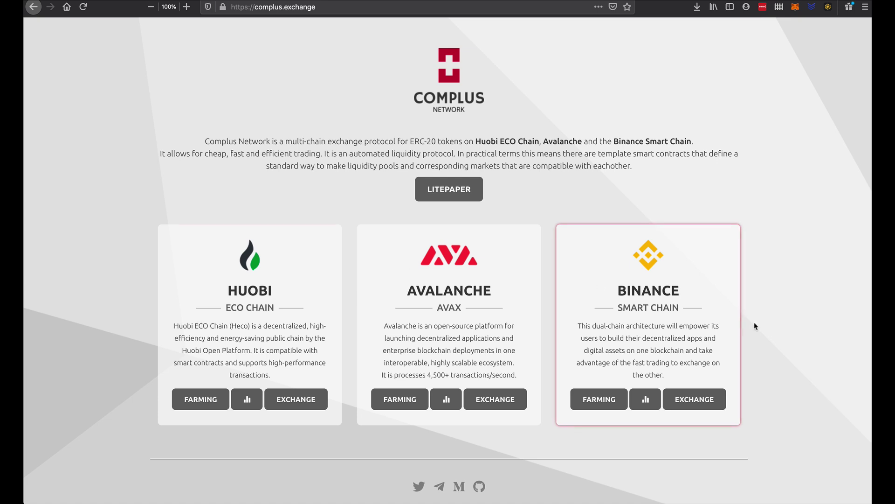
# - Open the Complus Avalanche exchange and connect MetaMask, approving the connection in the popup
pyautogui.click(33, 7)
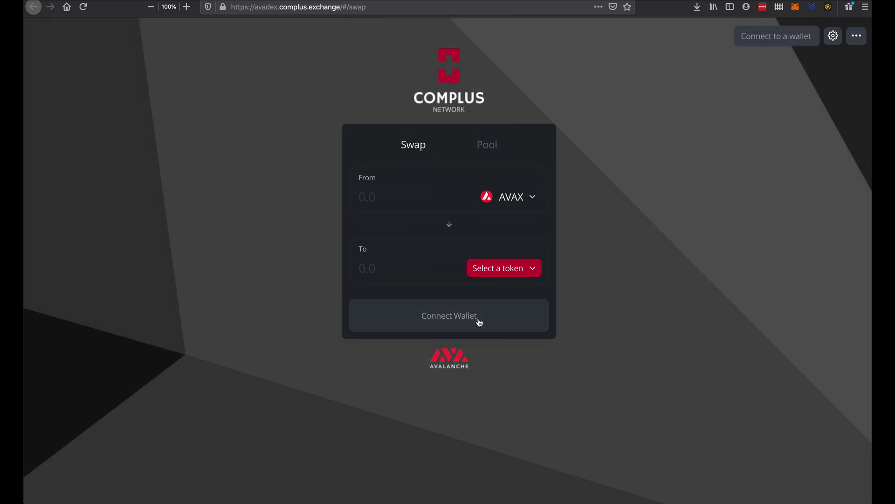
pyautogui.click(480, 320)
pyautogui.click(429, 246)
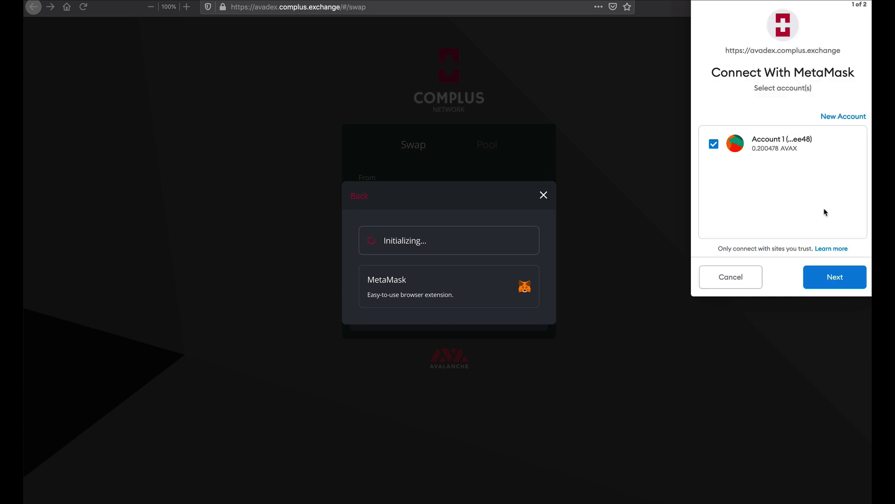
pyautogui.click(832, 282)
pyautogui.click(831, 283)
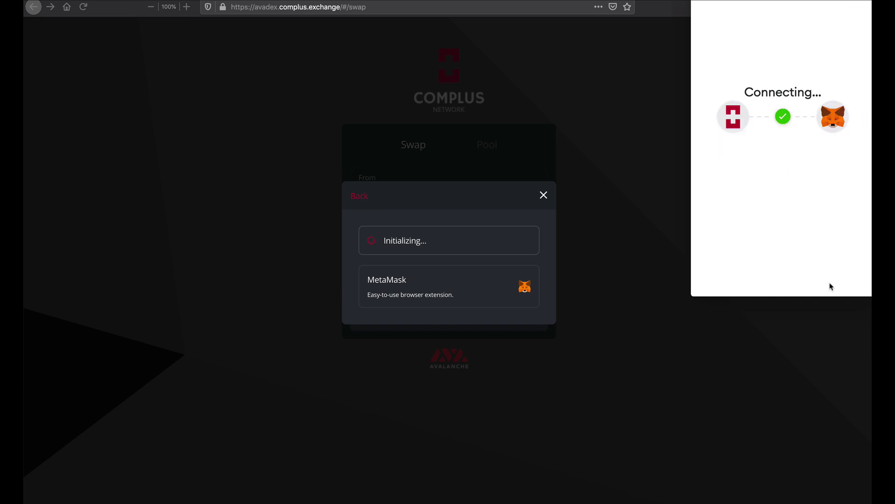